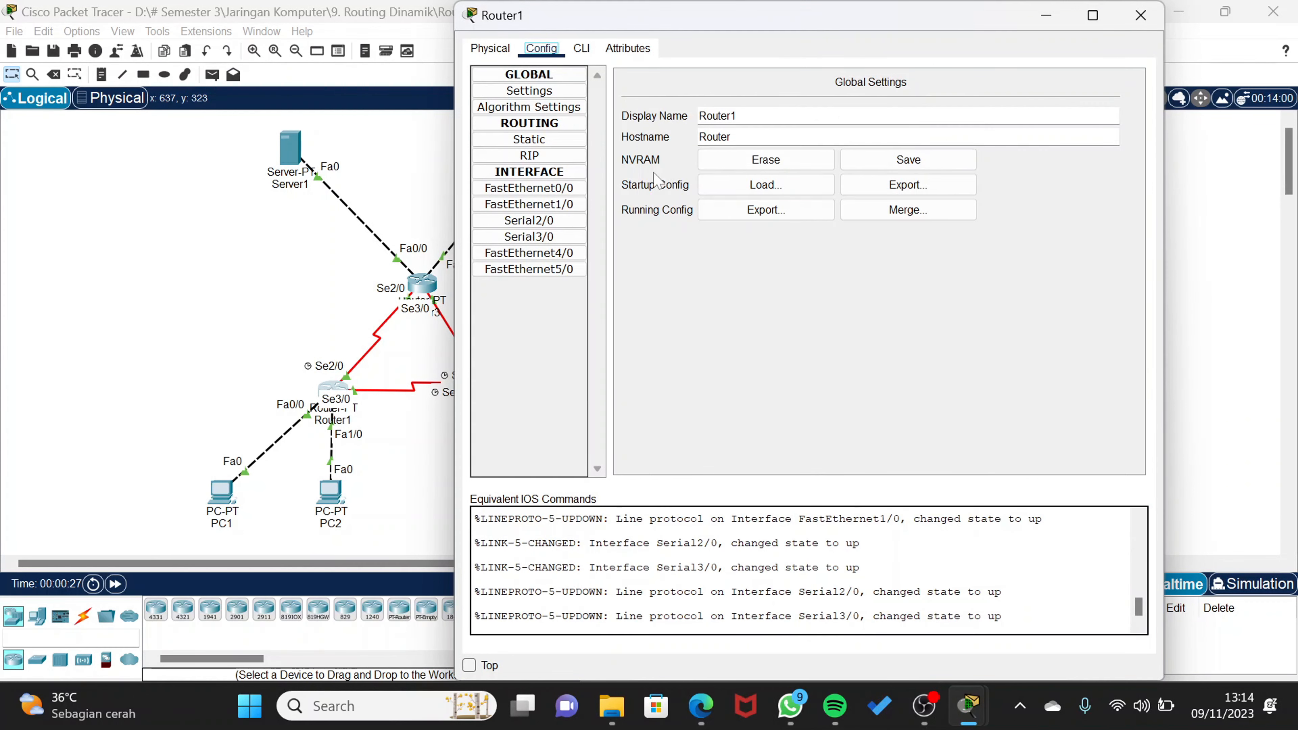
Remove all three static routes from Router1 and close its configuration window
{"action": "left_click", "coordinate": [529, 140]}
{"action": "left_click", "coordinate": [764, 236]}
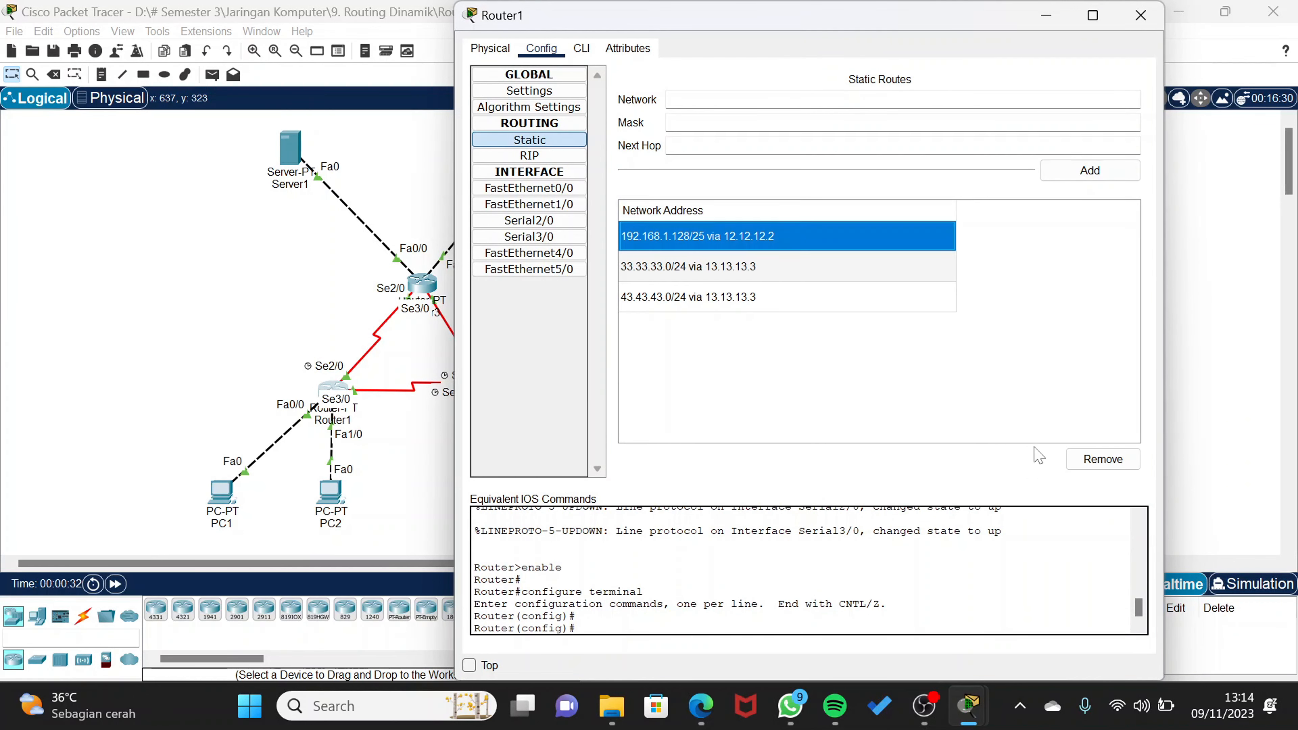
{"action": "left_click", "coordinate": [1103, 458]}
{"action": "left_click", "coordinate": [827, 237]}
{"action": "left_click", "coordinate": [1103, 459]}
{"action": "left_click", "coordinate": [841, 244]}
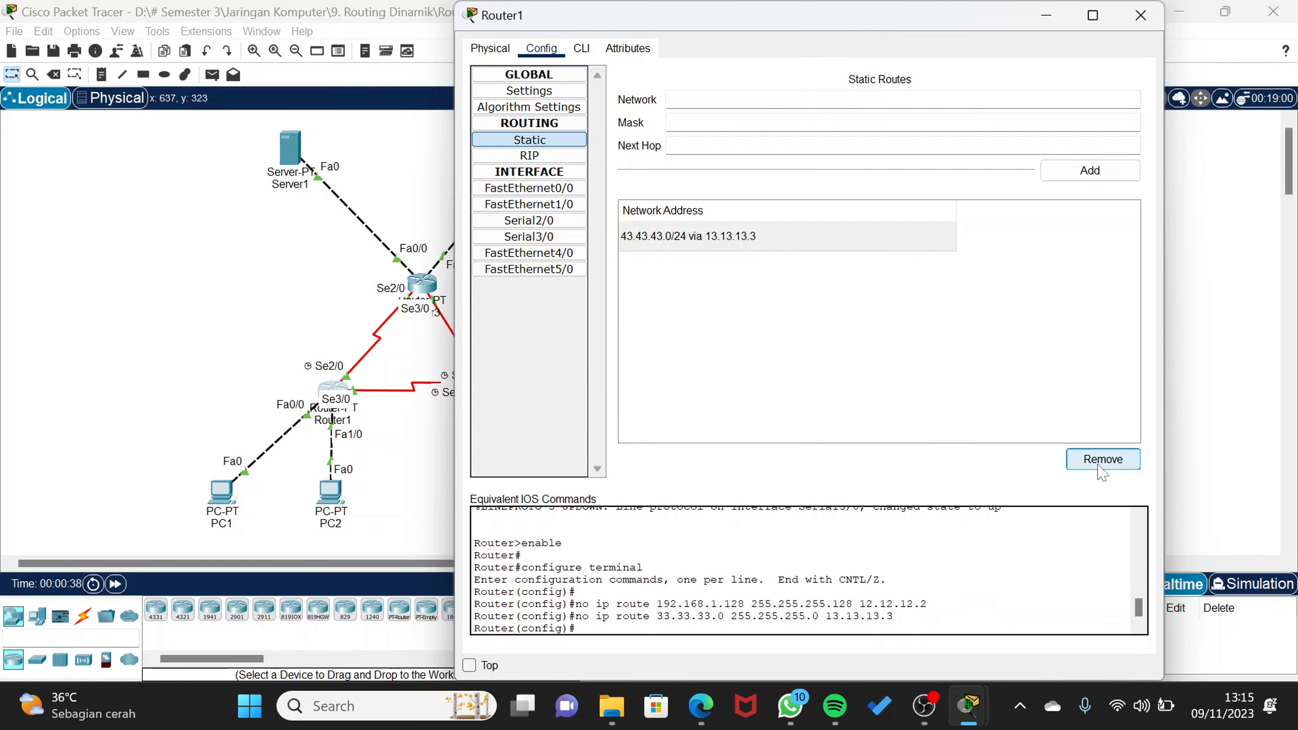
{"action": "left_click", "coordinate": [1103, 459]}
{"action": "left_click", "coordinate": [1141, 15]}
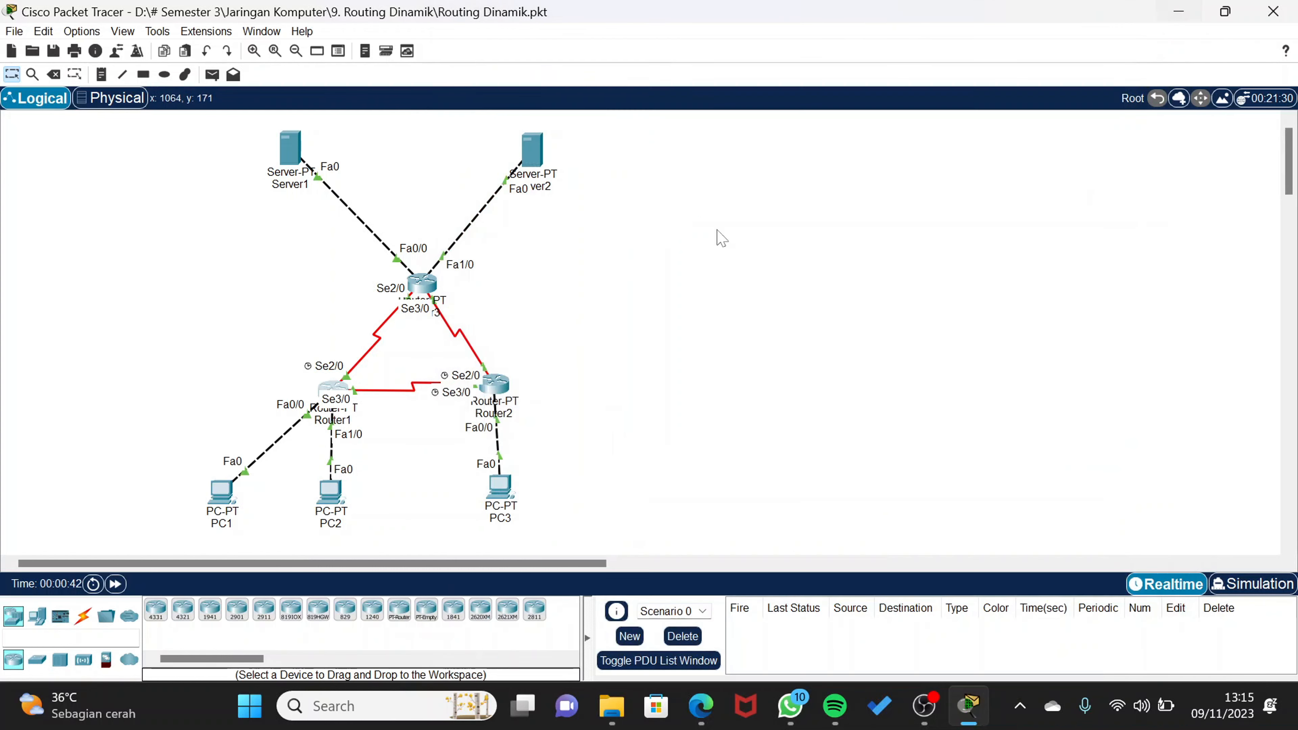
Remove all three static routes from Router2 and close its configuration window
{"action": "left_click", "coordinate": [494, 385]}
{"action": "left_click", "coordinate": [543, 49]}
{"action": "left_click", "coordinate": [530, 140]}
{"action": "left_click", "coordinate": [705, 235]}
{"action": "left_click", "coordinate": [1103, 458]}
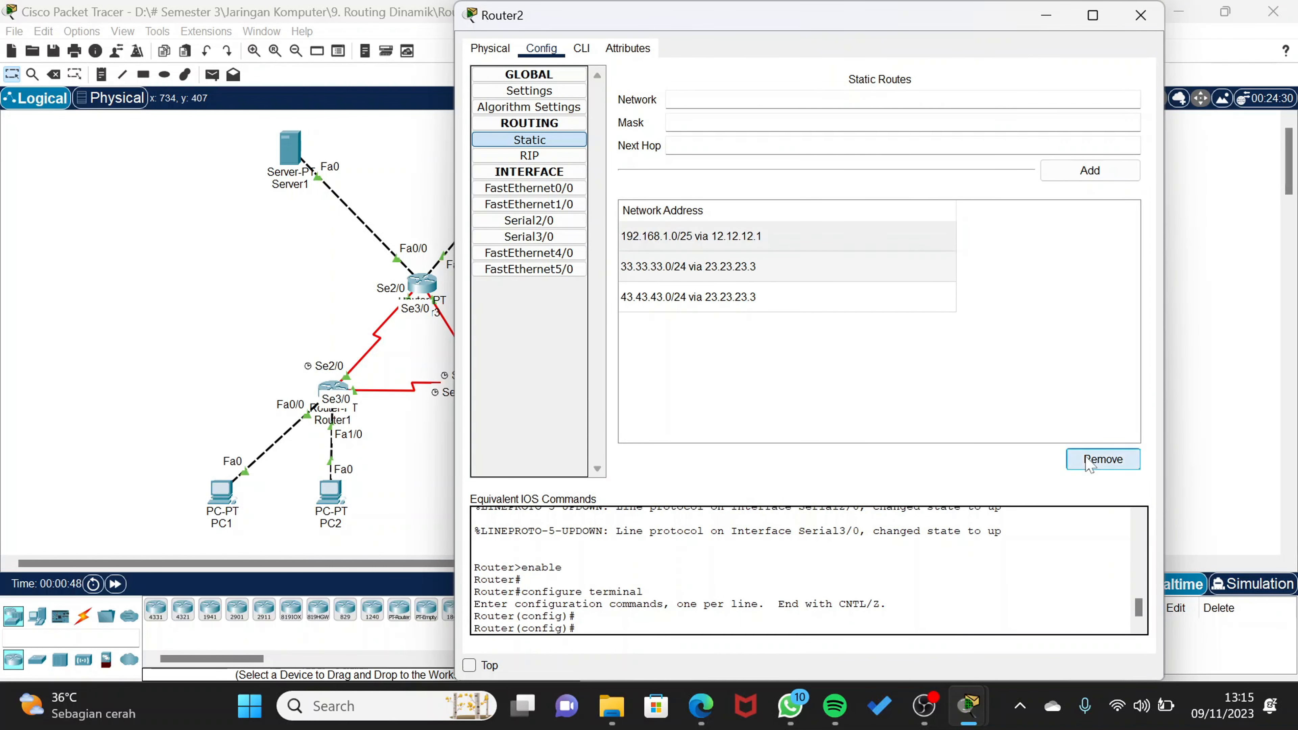
{"action": "left_click", "coordinate": [895, 237]}
{"action": "left_click", "coordinate": [1103, 459]}
{"action": "left_click", "coordinate": [852, 240]}
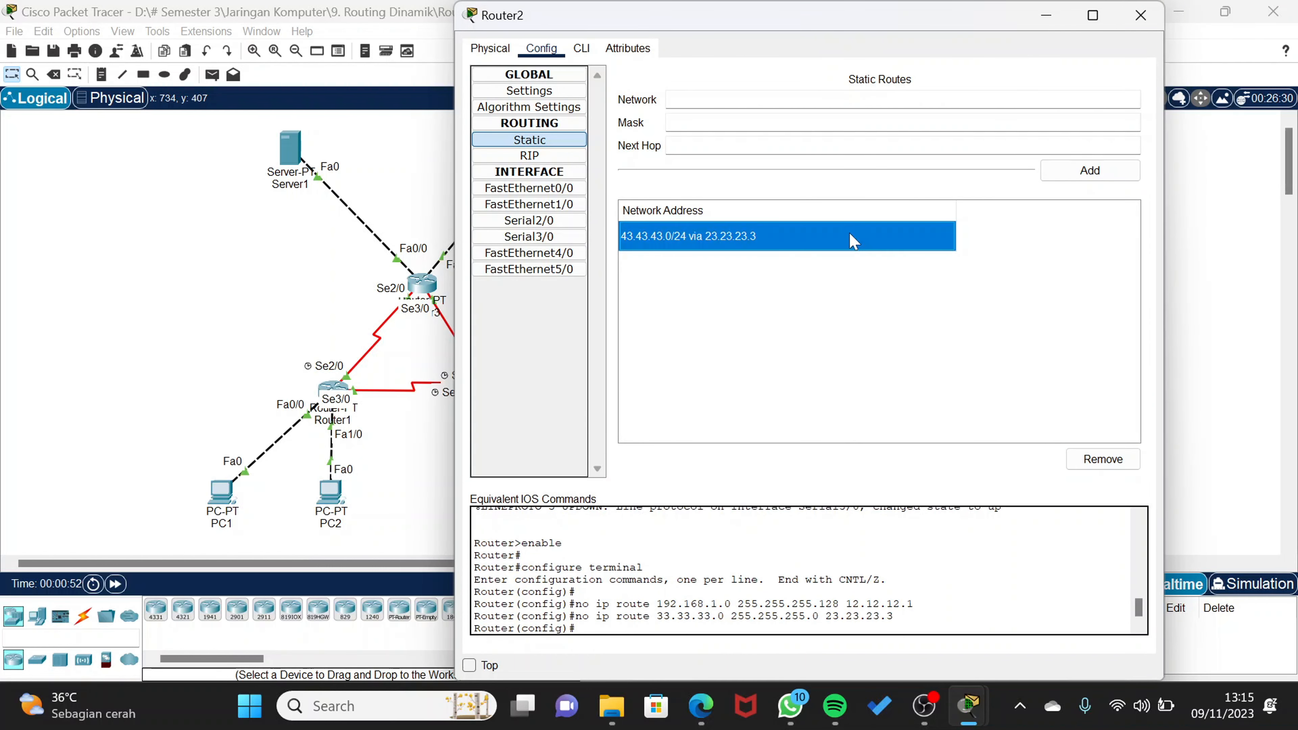
{"action": "left_click", "coordinate": [1103, 459]}
{"action": "left_click", "coordinate": [1141, 15]}
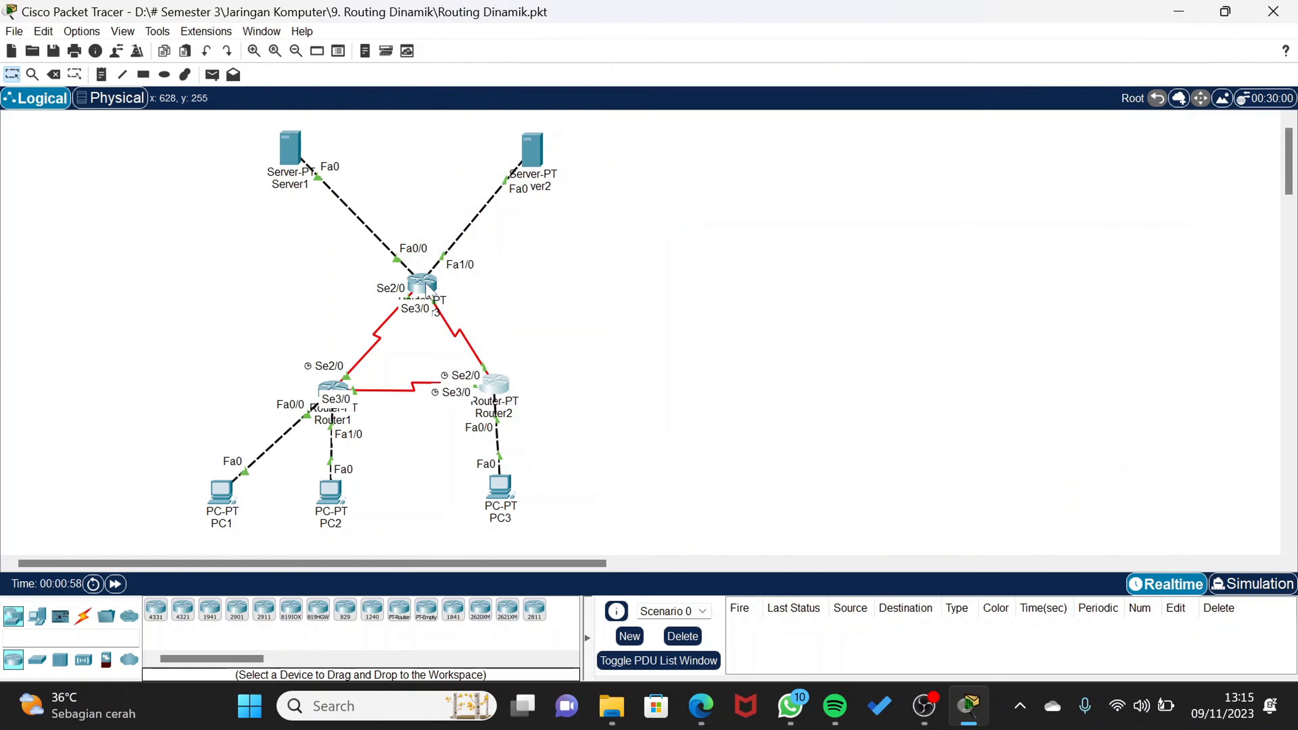
Remove all static routes from Router3 and close its configuration window
{"action": "left_click", "coordinate": [421, 283]}
{"action": "left_click", "coordinate": [543, 48]}
{"action": "left_click", "coordinate": [529, 139]}
{"action": "left_click", "coordinate": [700, 237]}
{"action": "left_click", "coordinate": [1103, 459]}
{"action": "left_click", "coordinate": [833, 240]}
{"action": "left_click", "coordinate": [1092, 459]}
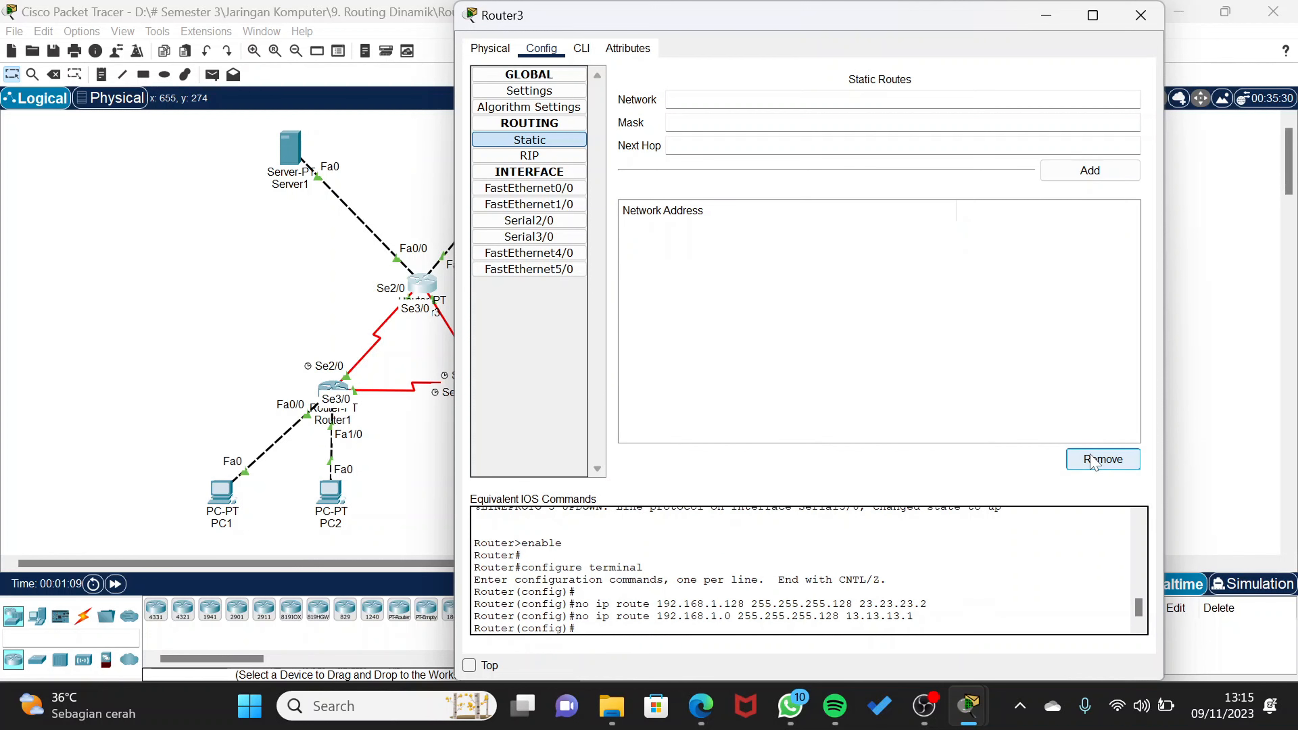
{"action": "left_click", "coordinate": [1141, 15]}
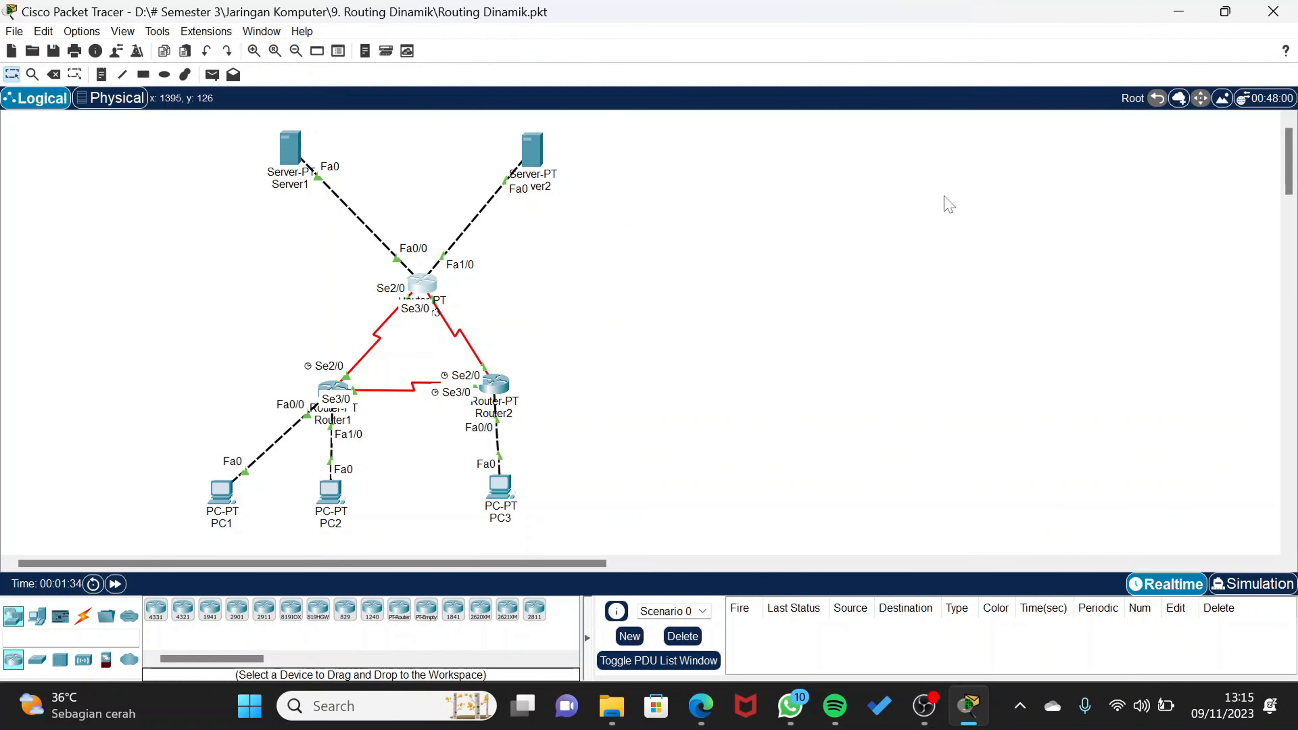
Enter RIP configuration on Router1 and run the commands "version 2" and "no auto-summary"
{"action": "left_click", "coordinate": [331, 391]}
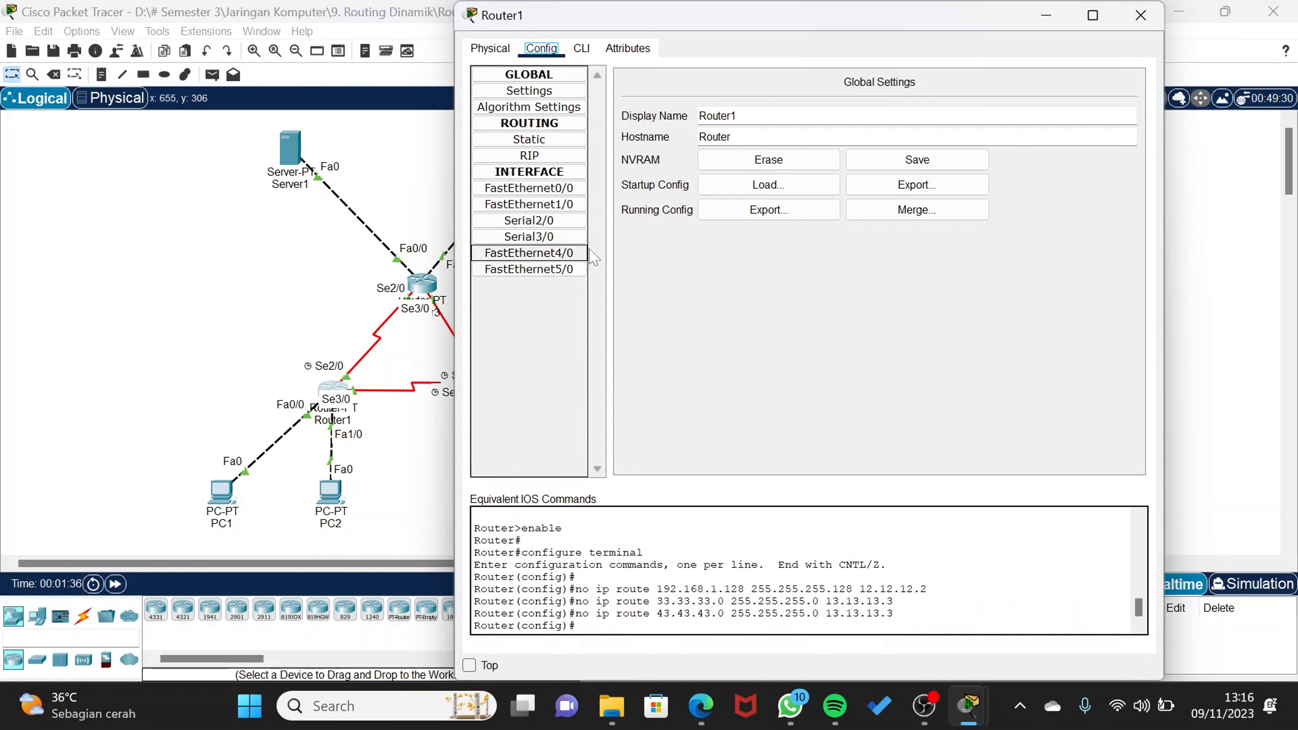
{"action": "left_click", "coordinate": [537, 157]}
{"action": "left_click", "coordinate": [586, 49]}
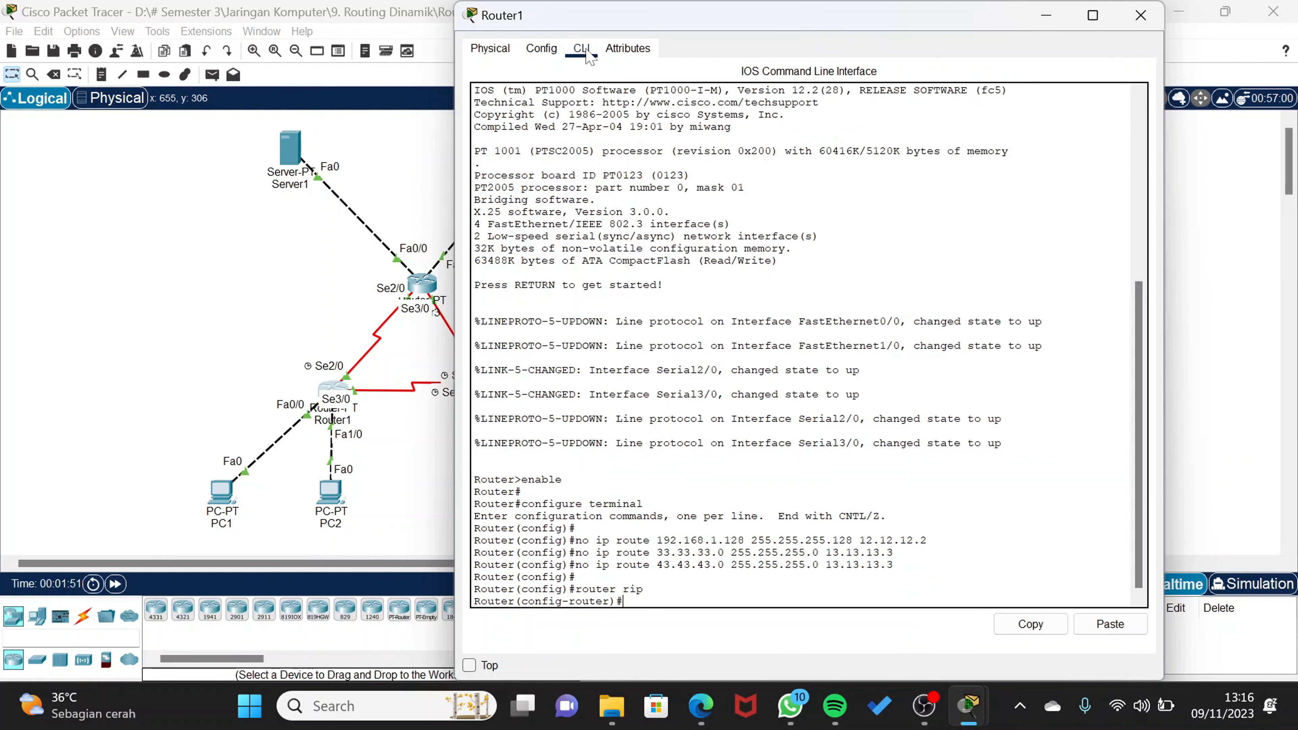
{"action": "type", "text": "version"}
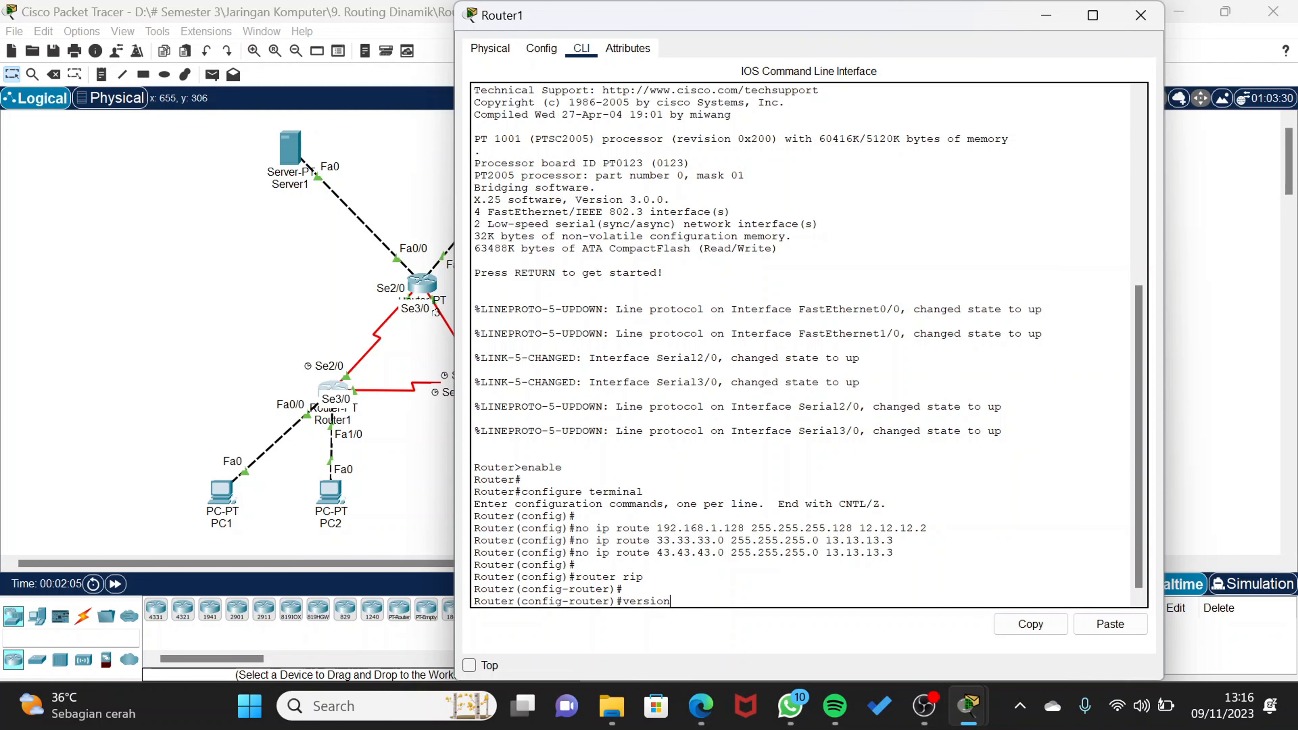
{"action": "type", "text": " 2"}
{"action": "key", "text": "Return"}
{"action": "type", "text": "no auto-"}
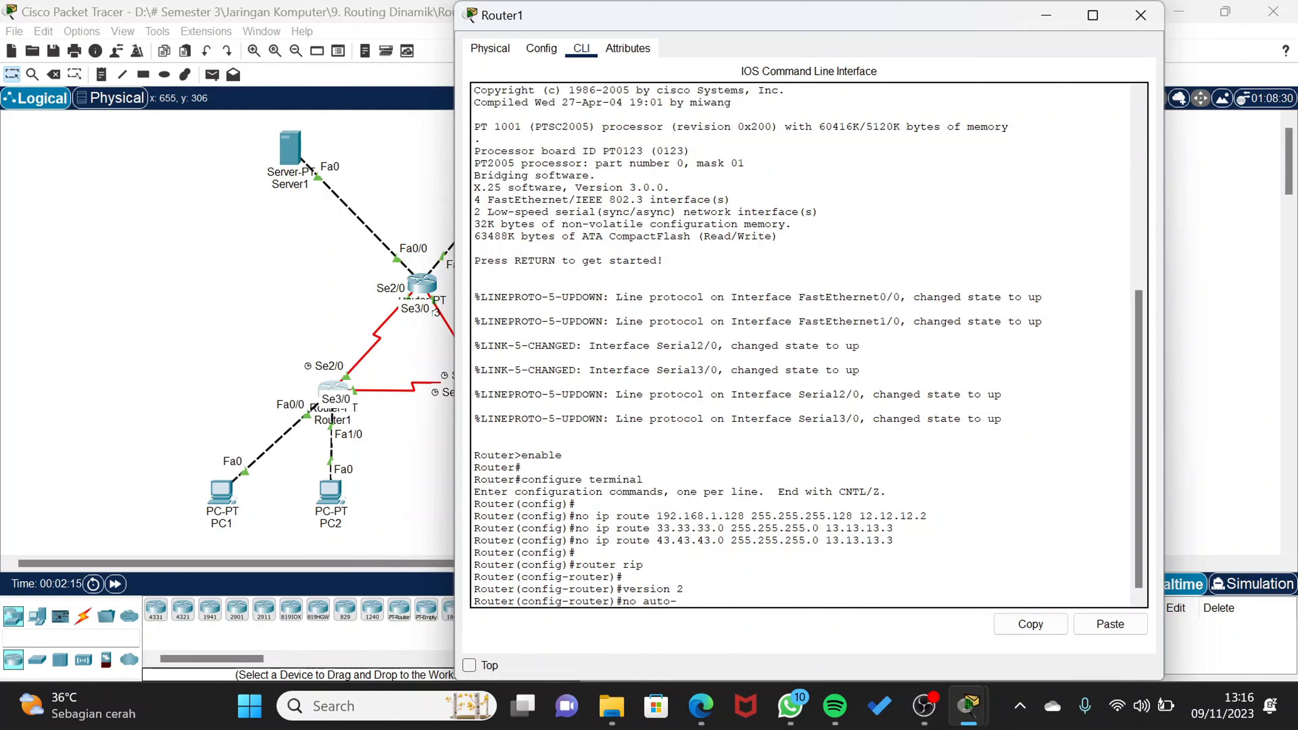
{"action": "type", "text": "summary"}
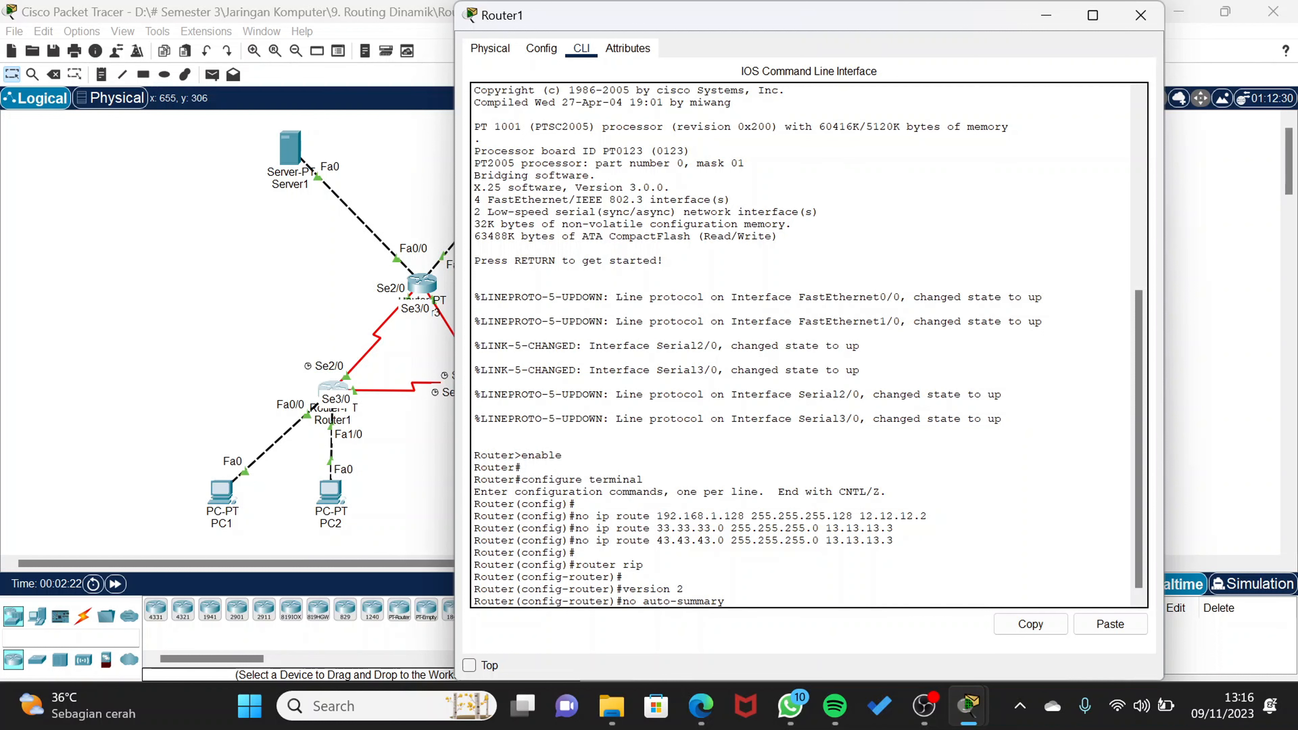
{"action": "key", "text": "Return"}
Add the networks 13.13.13.0, 12.12.12.0 and 192.168.1.0 to Router1's RIP routing
{"action": "left_click", "coordinate": [542, 51]}
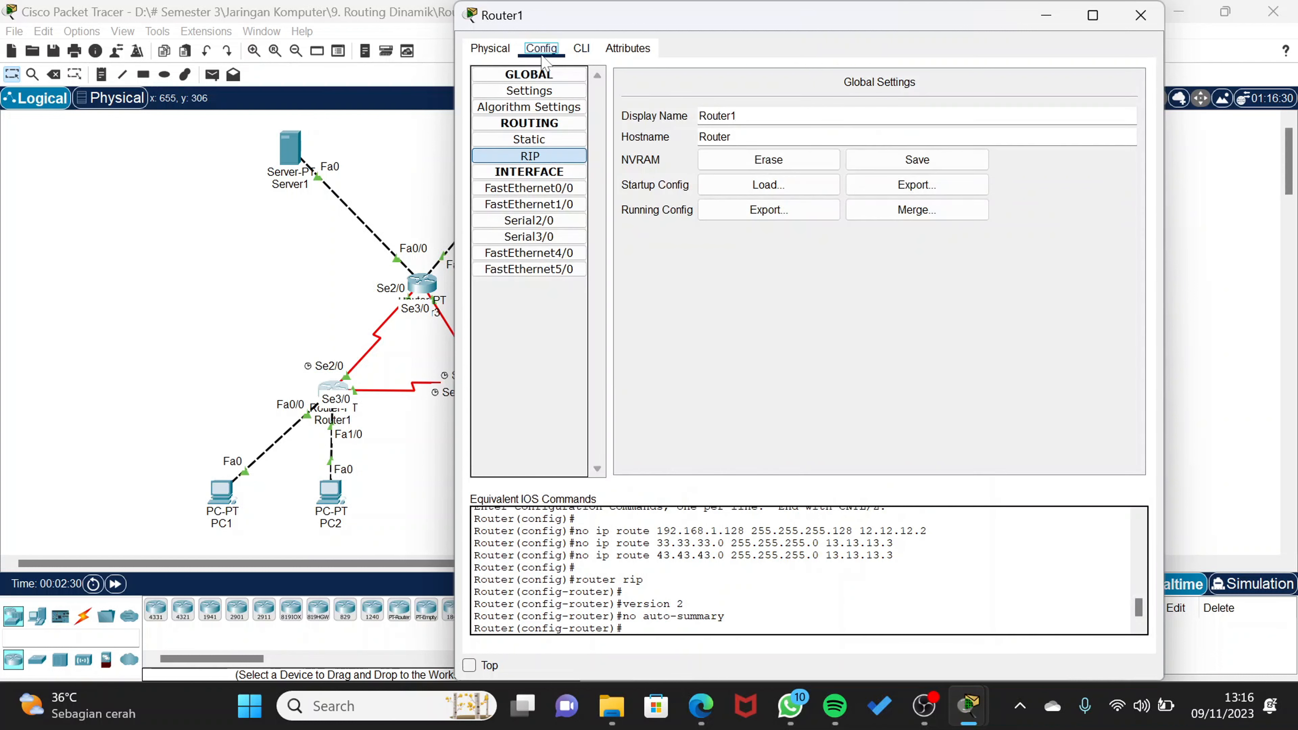
{"action": "left_click", "coordinate": [552, 156]}
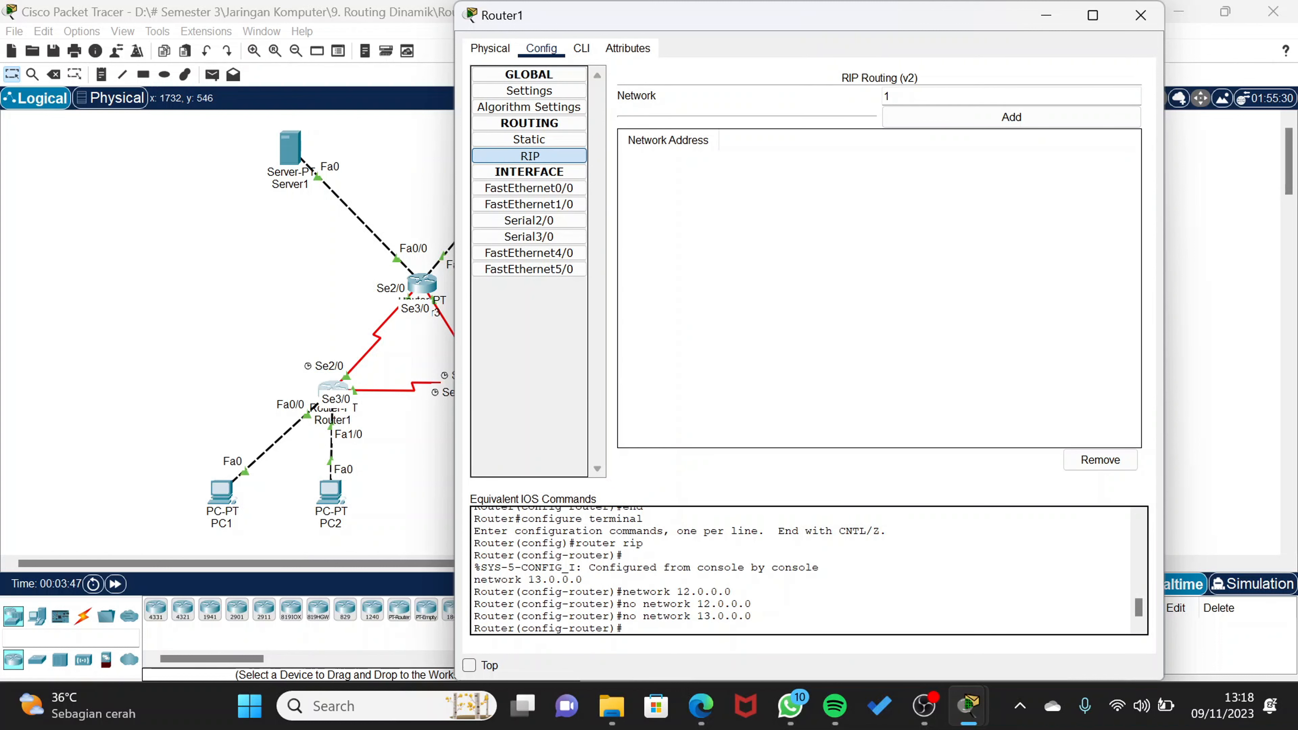
{"action": "type", "text": "3.13.13.0"}
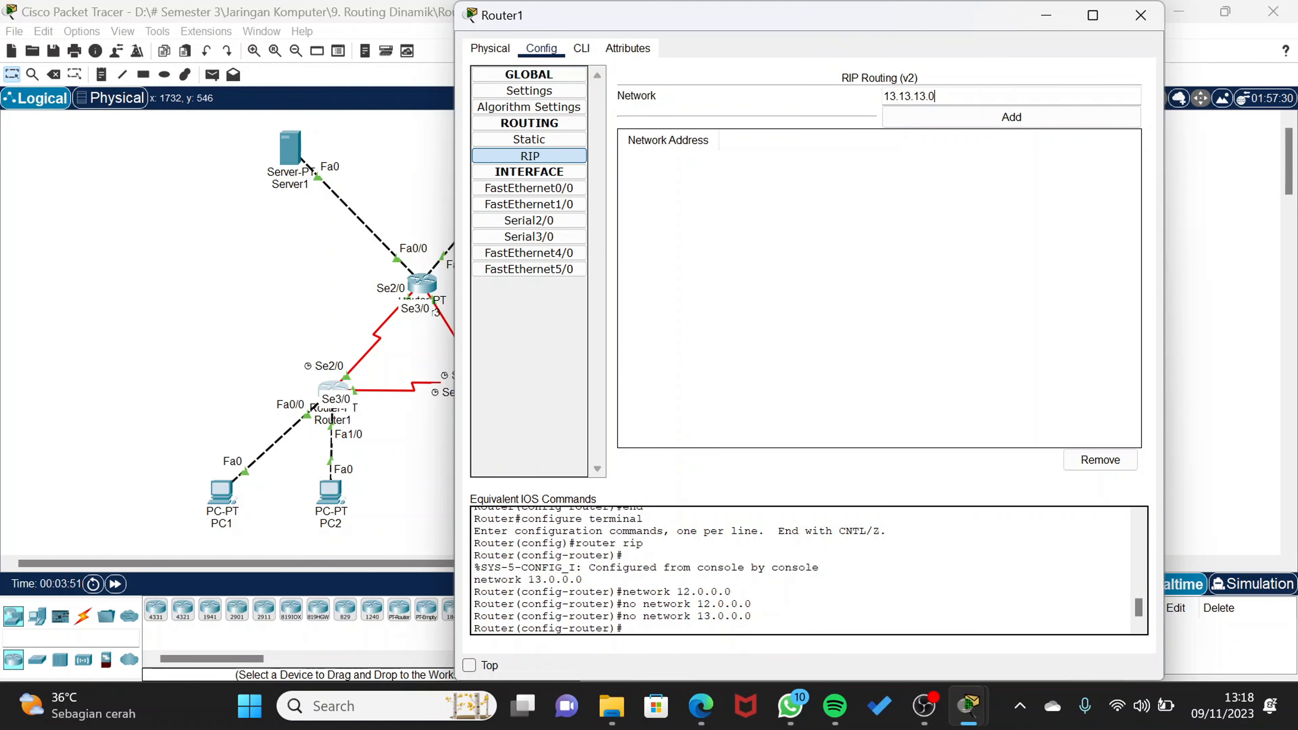
{"action": "left_click", "coordinate": [923, 116]}
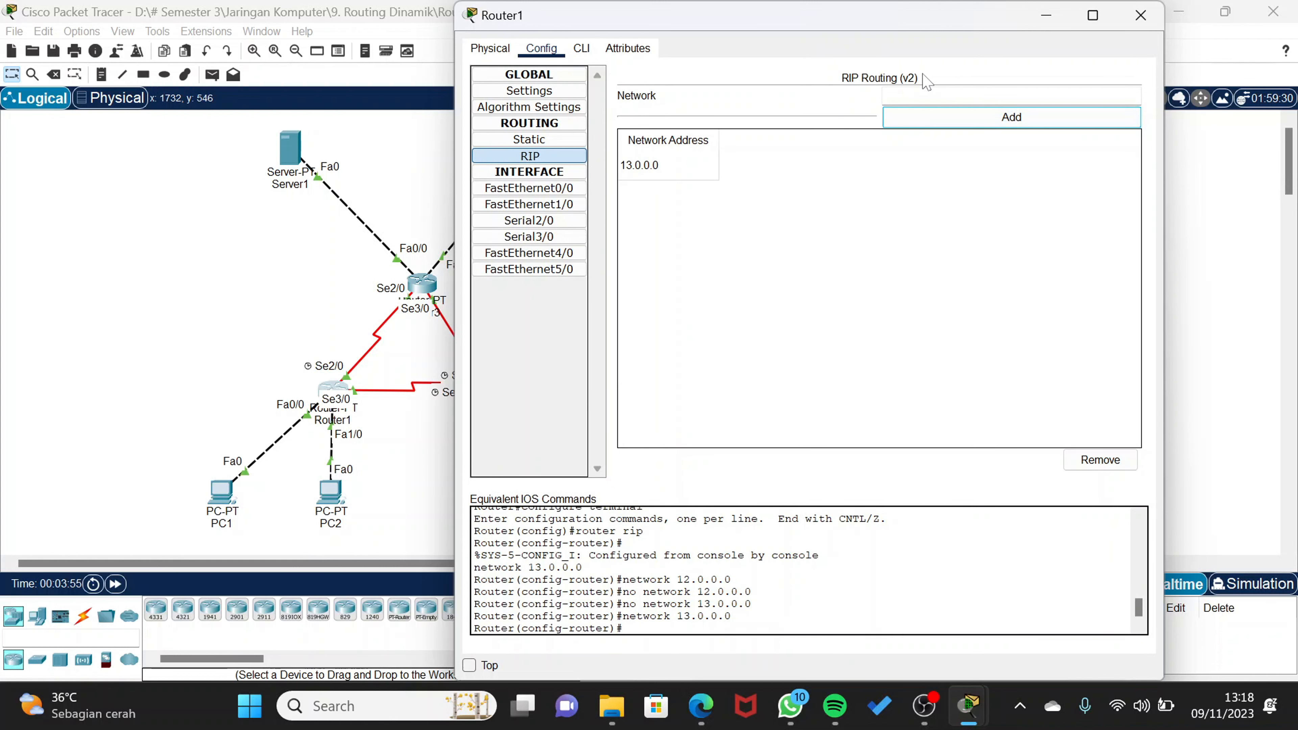
{"action": "type", "text": "12.12.12.0"}
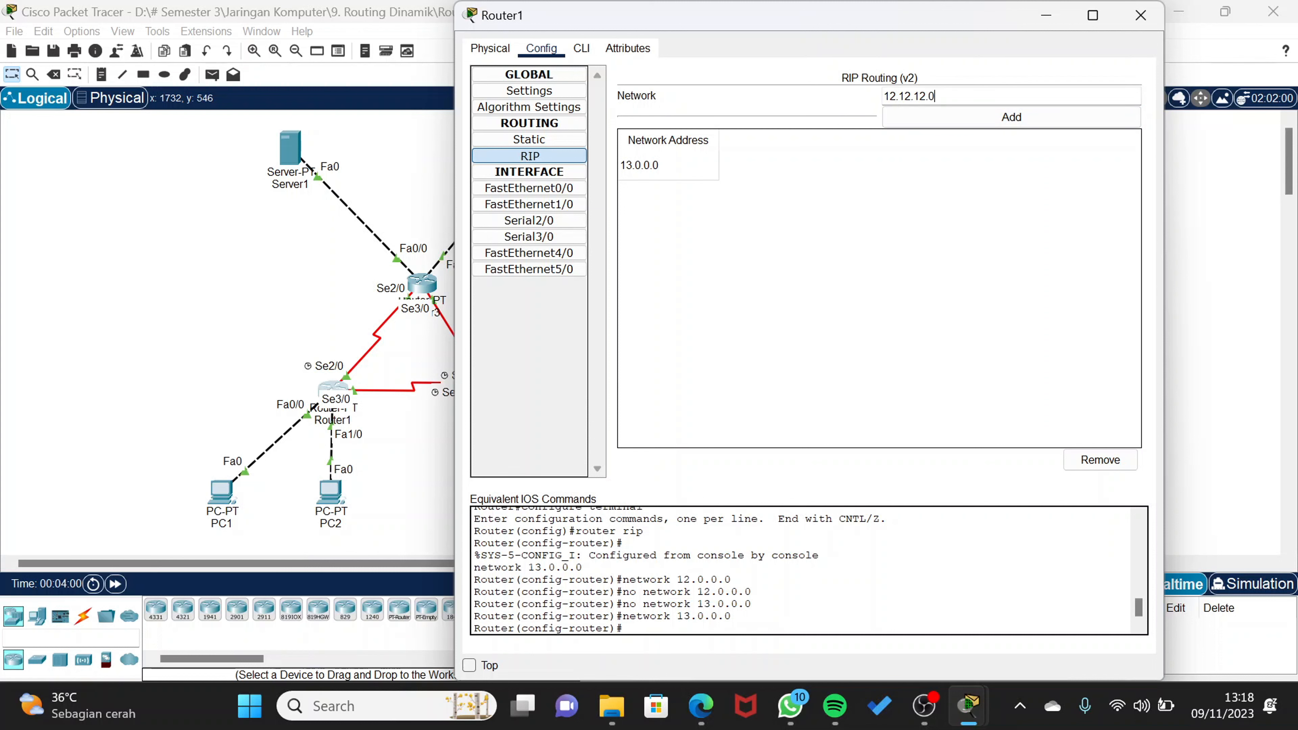
{"action": "left_click", "coordinate": [965, 121]}
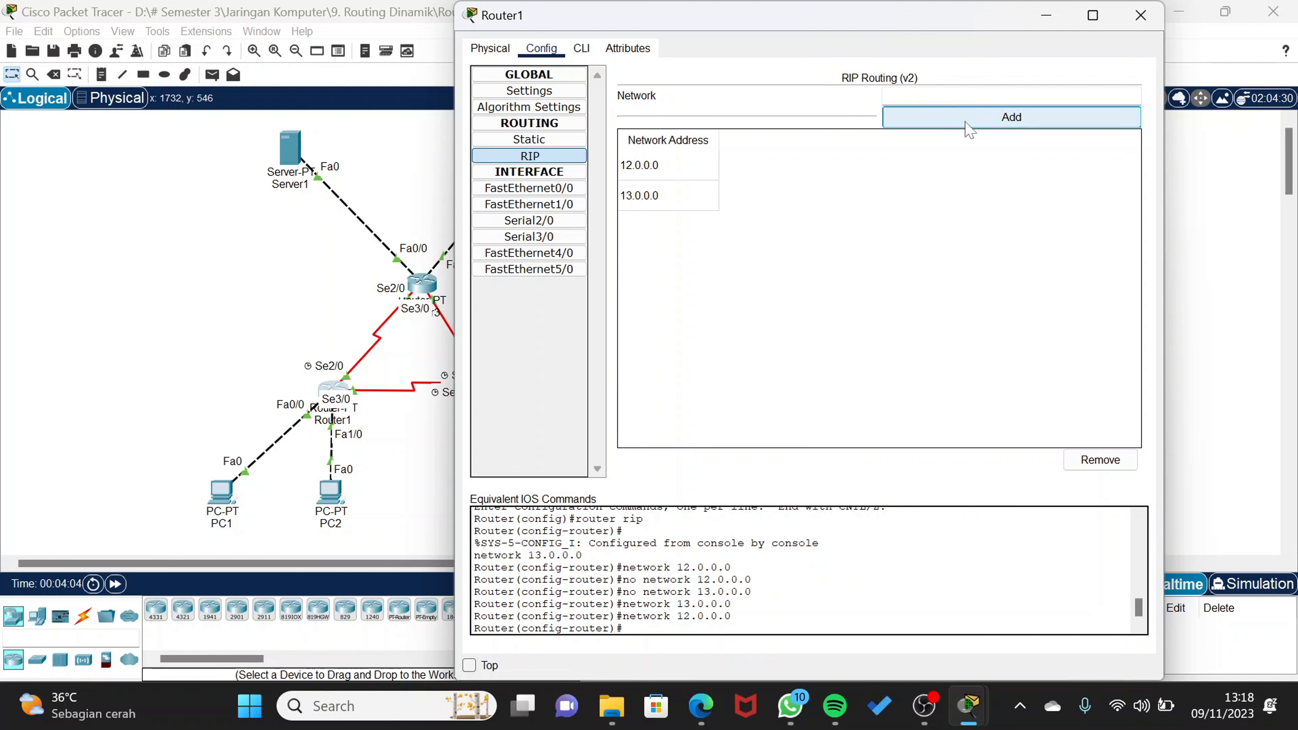
{"action": "type", "text": "192.16"}
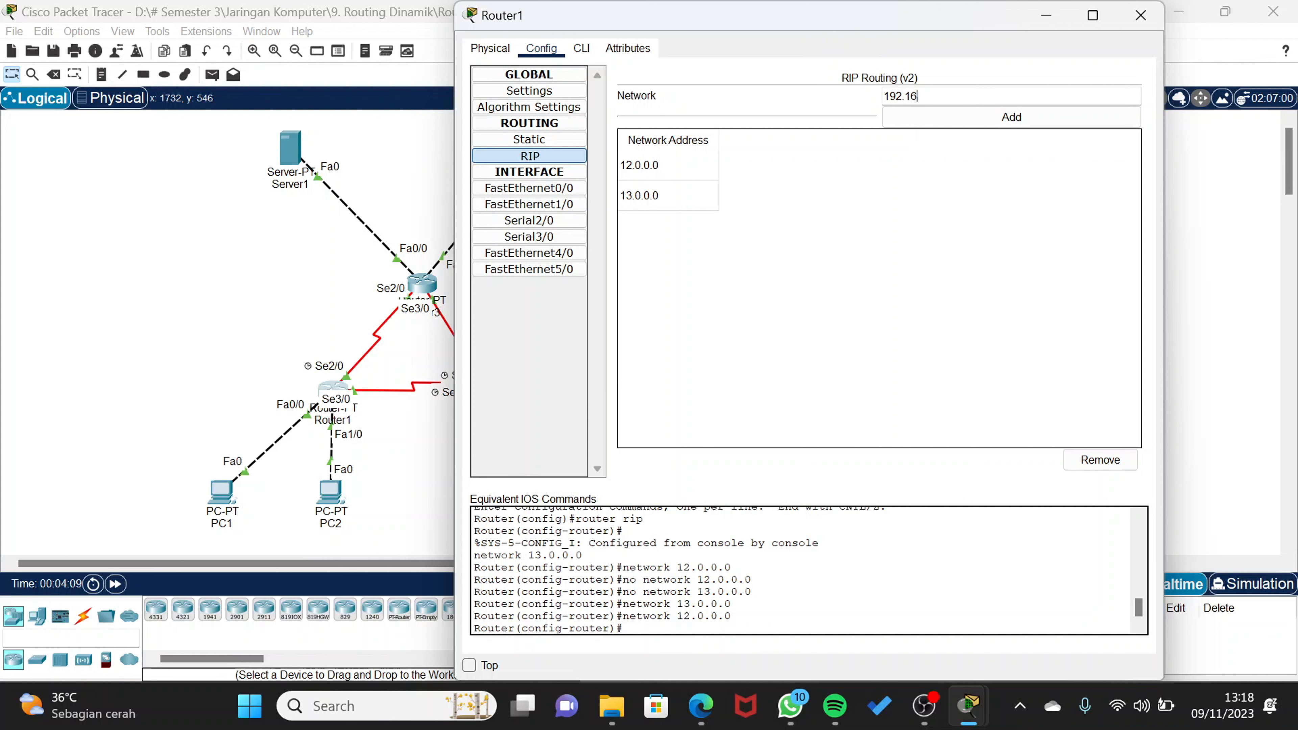
{"action": "type", "text": "8.1.0"}
{"action": "left_click", "coordinate": [965, 122]}
Save Router1's running configuration to NVRAM, check the console output and close the router window
{"action": "left_click", "coordinate": [530, 91]}
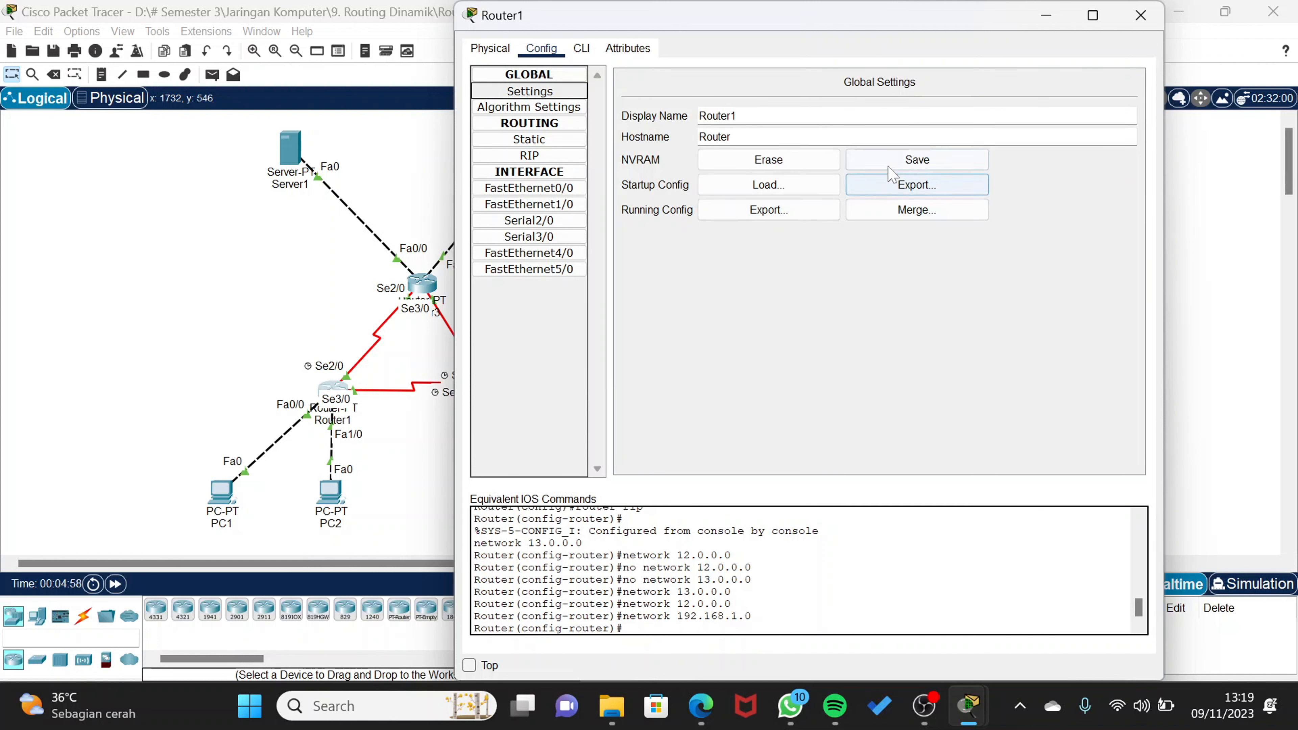
{"action": "left_click", "coordinate": [889, 167]}
{"action": "left_click_drag", "start_coordinate": [501, 592], "coordinate": [466, 592]}
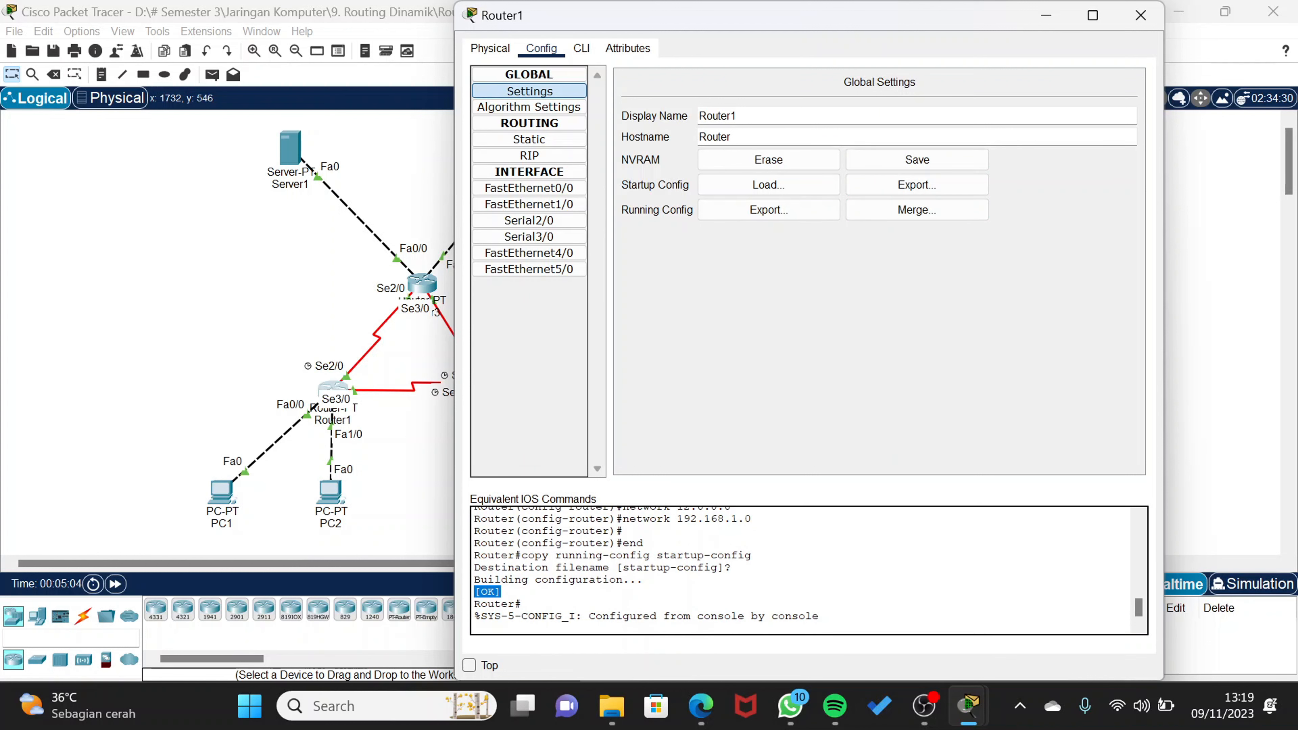
{"action": "left_click", "coordinate": [1141, 15]}
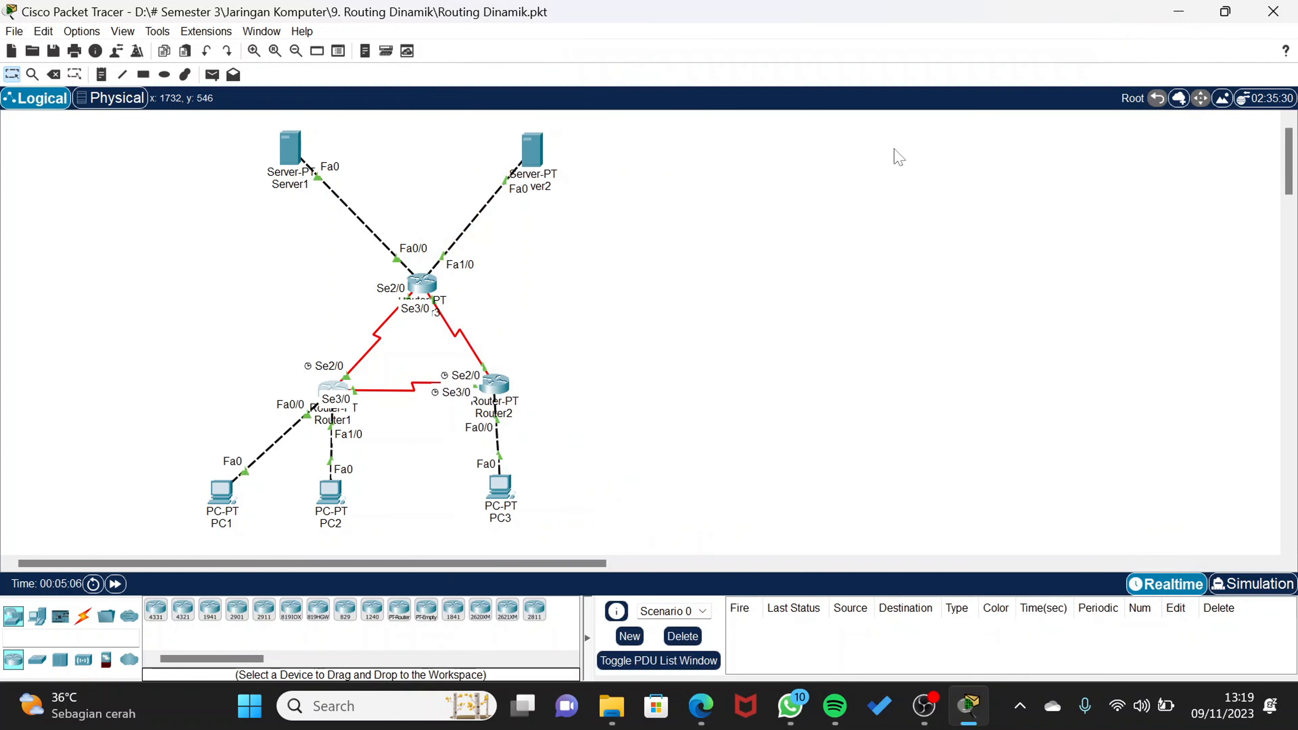
Enter RIP configuration on Router2 and run the commands "version 2" and "no auto-summary"
{"action": "left_click", "coordinate": [499, 393]}
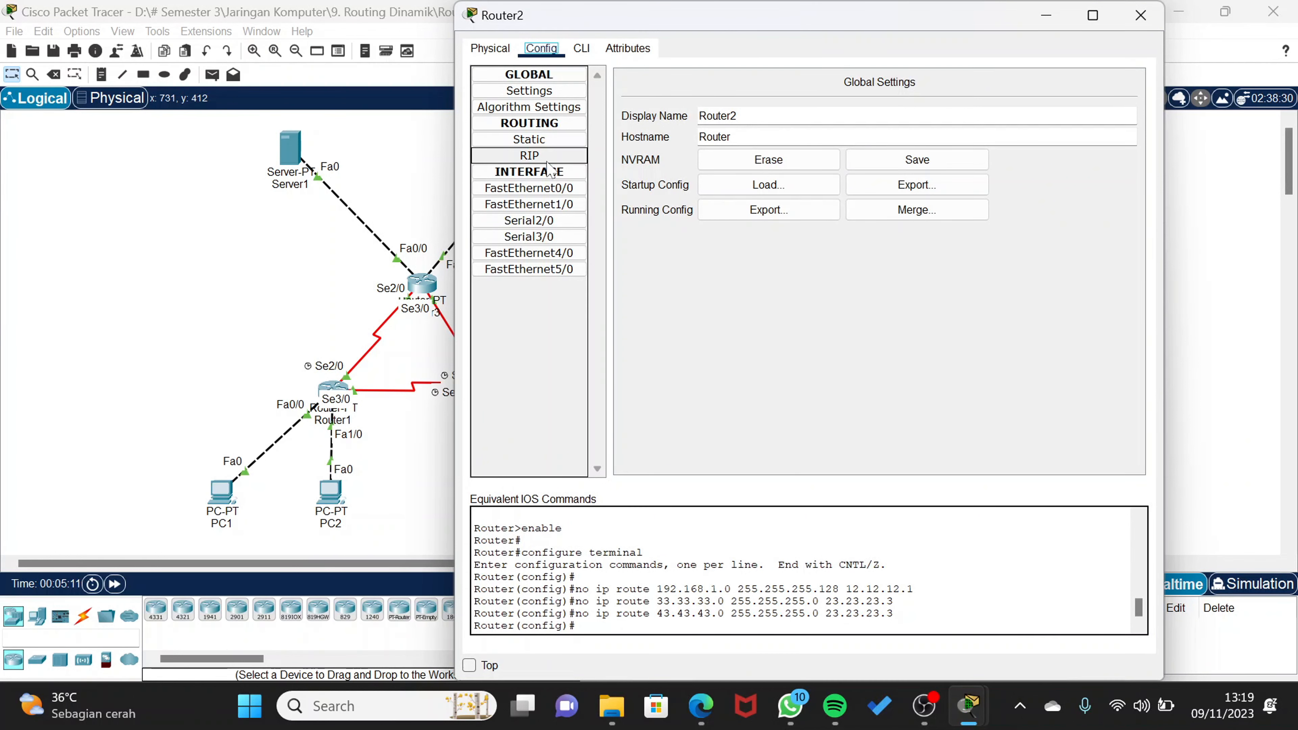
{"action": "left_click", "coordinate": [547, 159]}
{"action": "left_click", "coordinate": [582, 48]}
{"action": "type", "text": "version 2"}
{"action": "key", "text": "Return"}
{"action": "type", "text": "no auto-summary"}
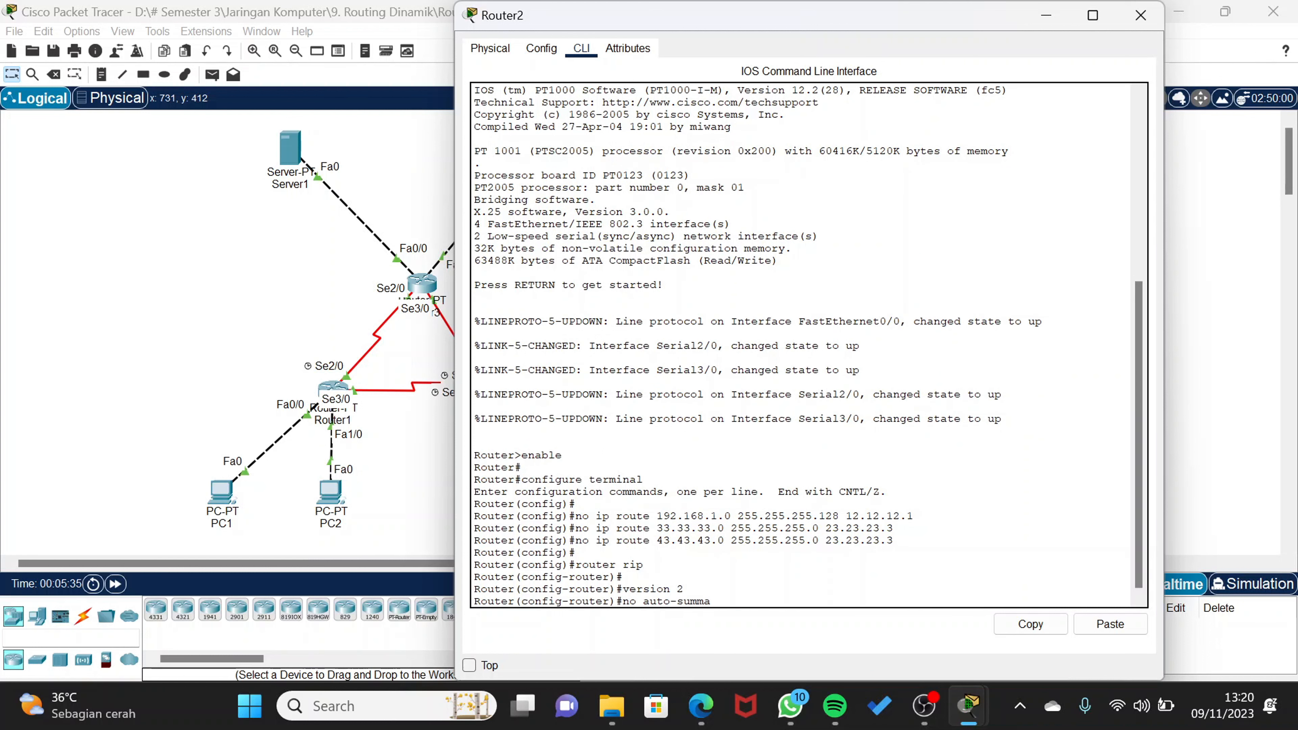
{"action": "key", "text": "Return"}
Add the networks 23.23.23.0, 12.12.12.0 and 192.168.1.0 to Router2's RIP routing
{"action": "left_click", "coordinate": [531, 53]}
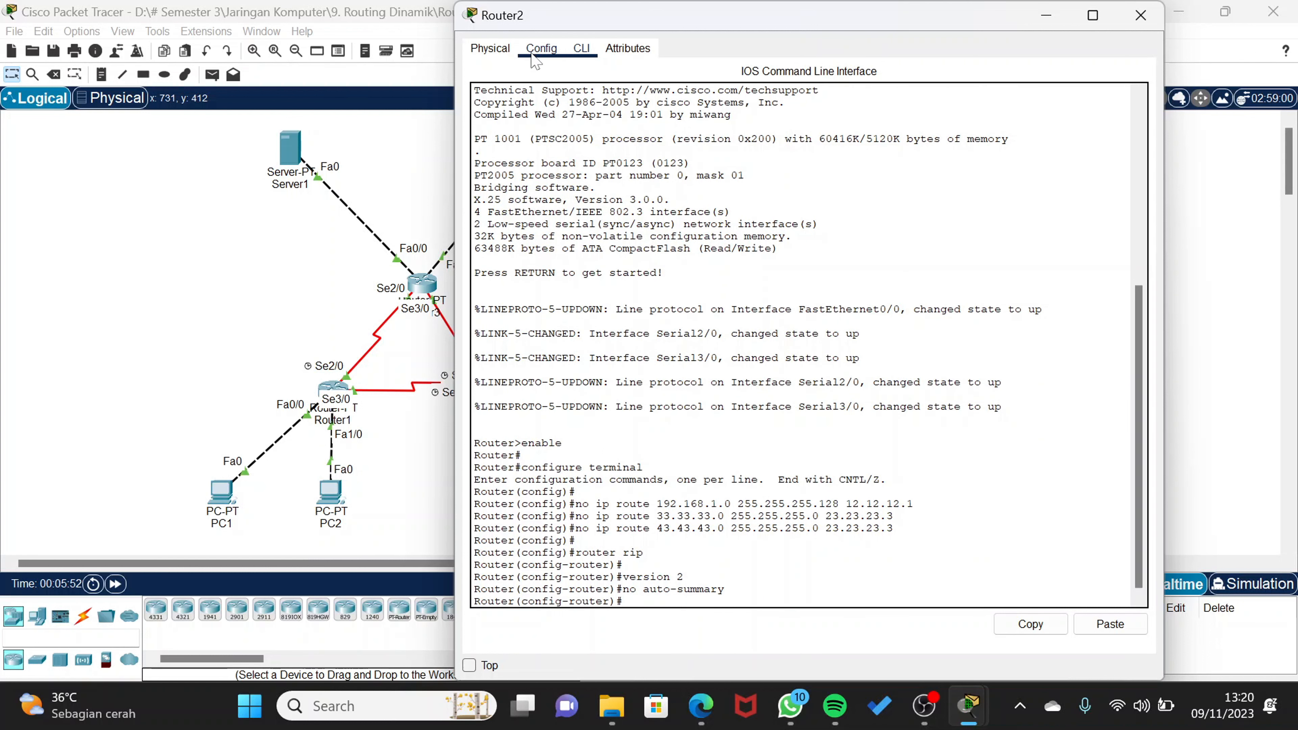
{"action": "left_click", "coordinate": [530, 156]}
{"action": "type", "text": "23.23.23"}
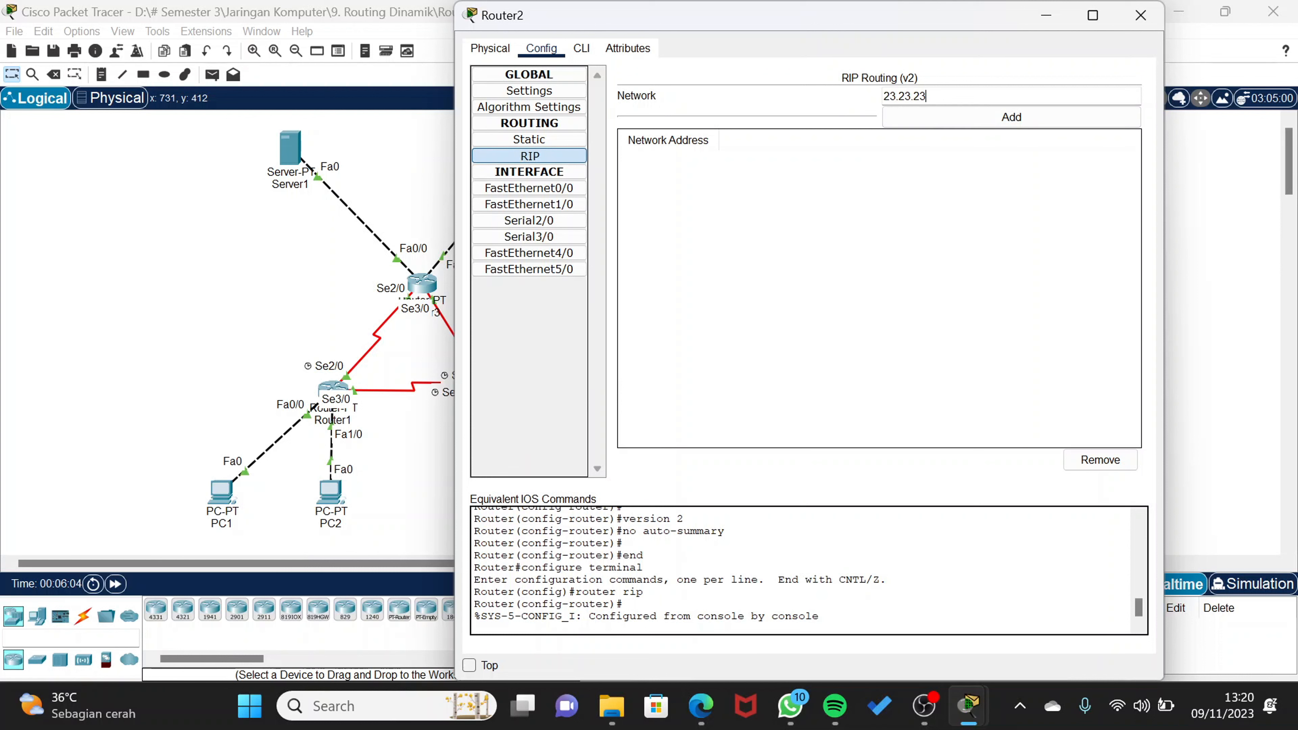
{"action": "type", "text": ".0"}
{"action": "left_click", "coordinate": [992, 117]}
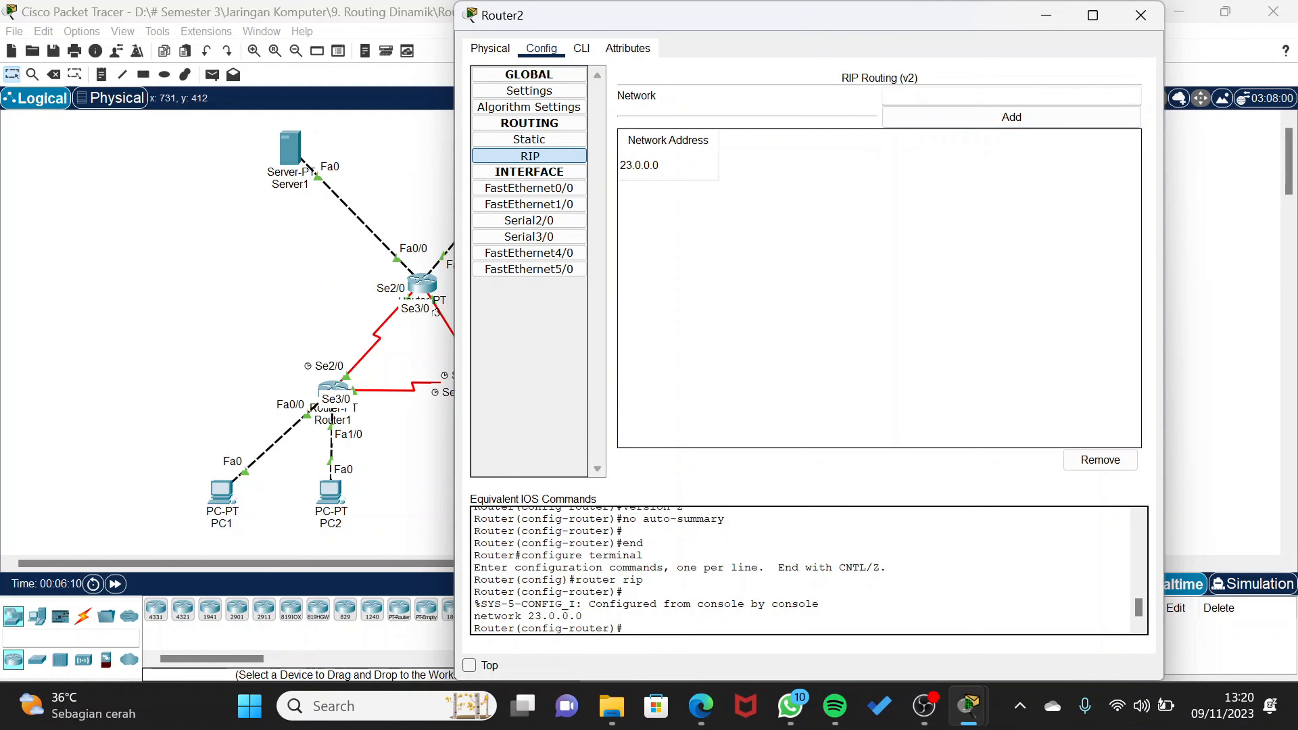
{"action": "type", "text": "12.12.12.0"}
{"action": "left_click", "coordinate": [997, 124]}
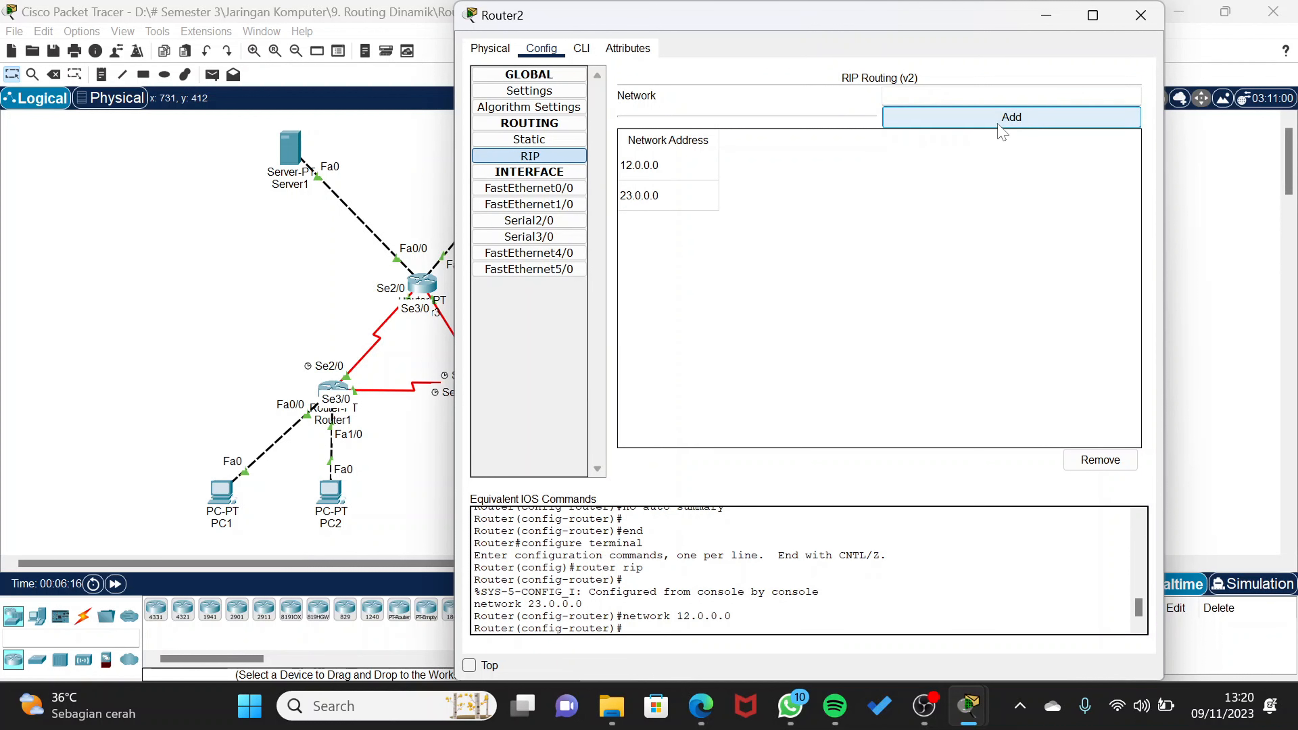
{"action": "type", "text": "192.168.1.0"}
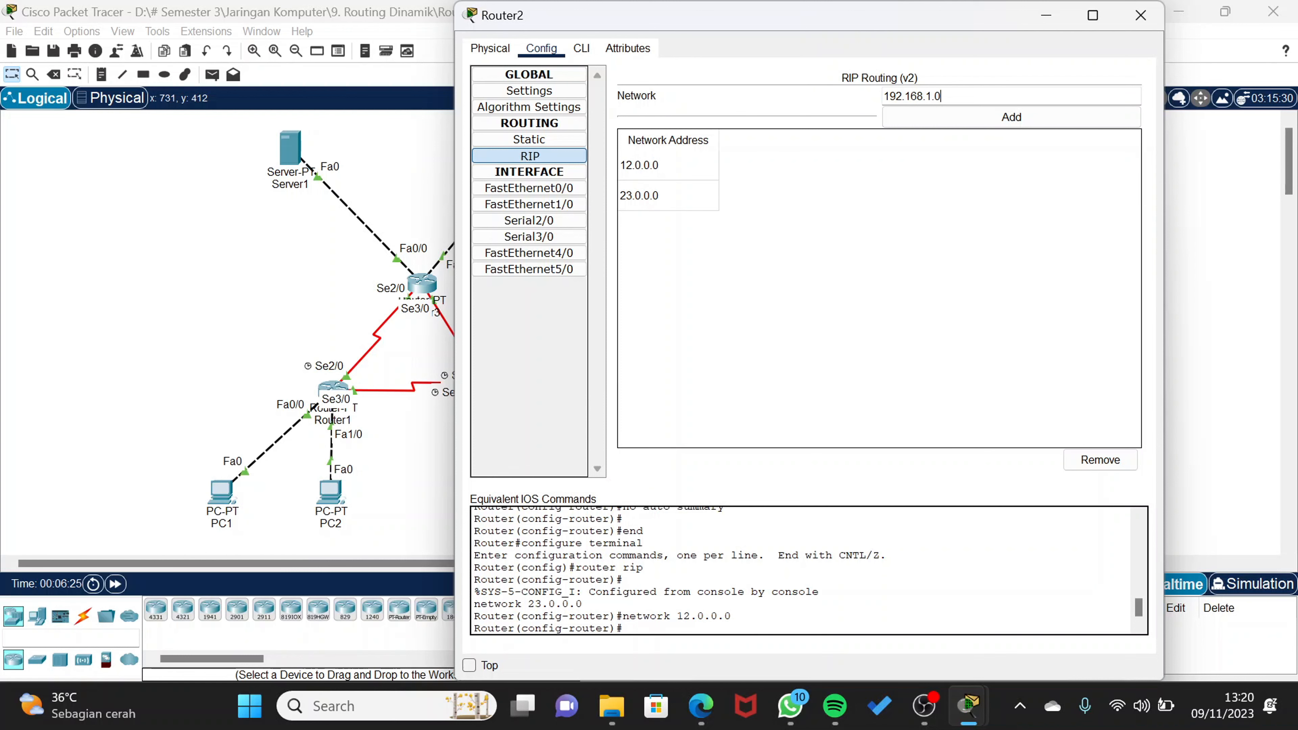
{"action": "left_click", "coordinate": [955, 121]}
Save Router2's running configuration to NVRAM and close the router window
{"action": "left_click", "coordinate": [529, 90]}
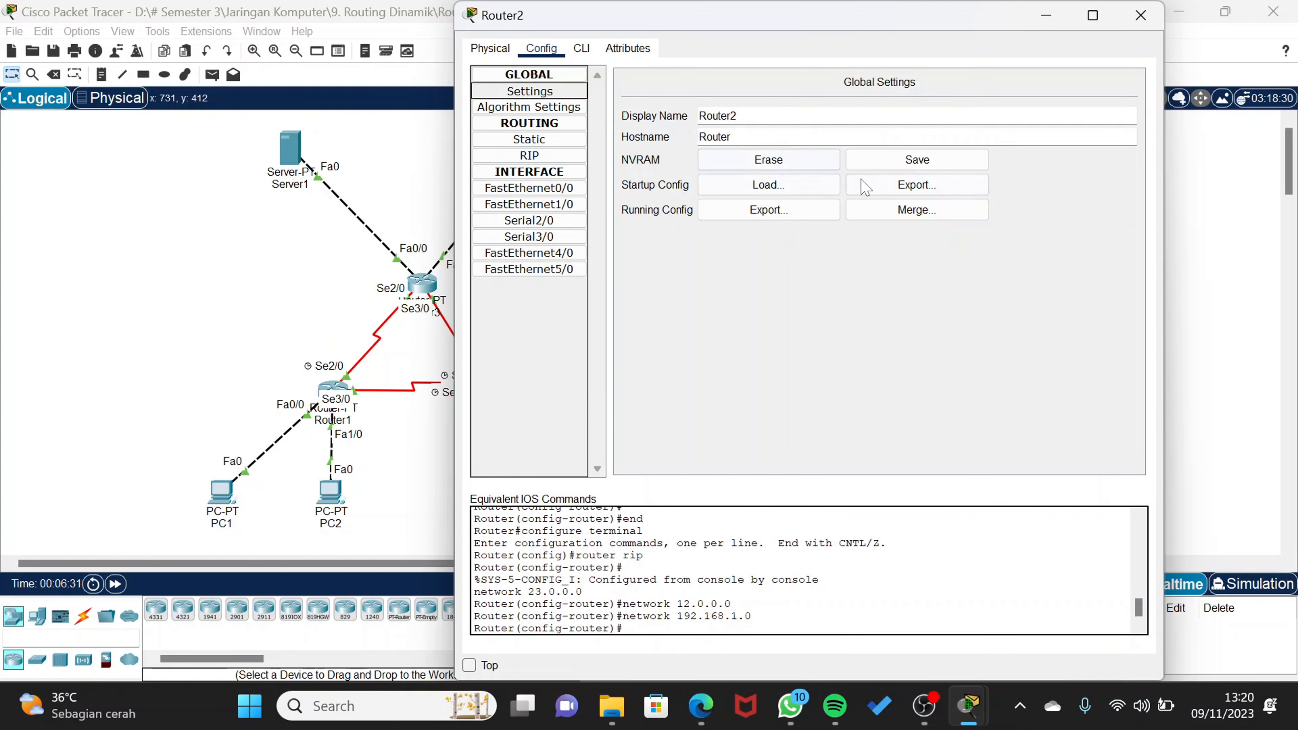
{"action": "left_click", "coordinate": [922, 159]}
{"action": "left_click", "coordinate": [1141, 16]}
Enter RIP configuration on Router3 and run the commands "version 2" and "no auto-summary"
{"action": "left_click", "coordinate": [422, 281]}
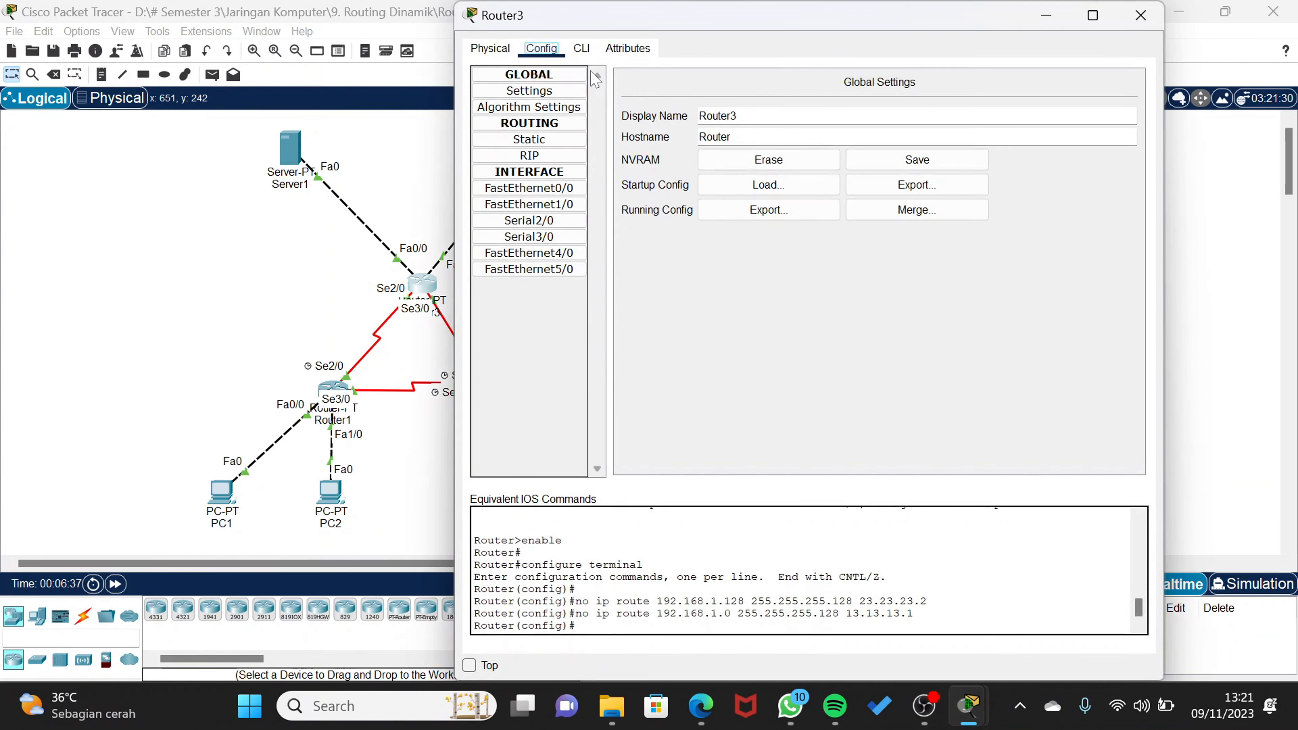
{"action": "left_click", "coordinate": [530, 155]}
{"action": "left_click", "coordinate": [581, 48]}
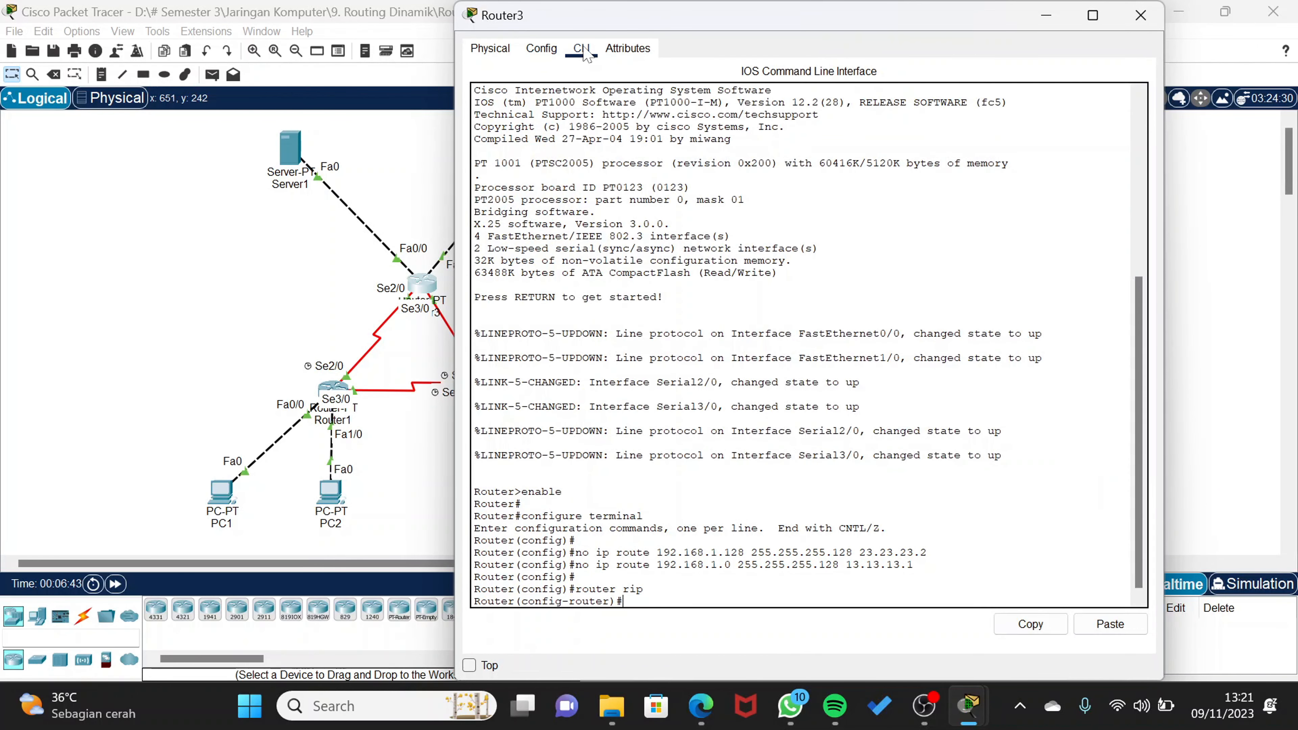
{"action": "key", "text": "Return"}
{"action": "type", "text": "v"}
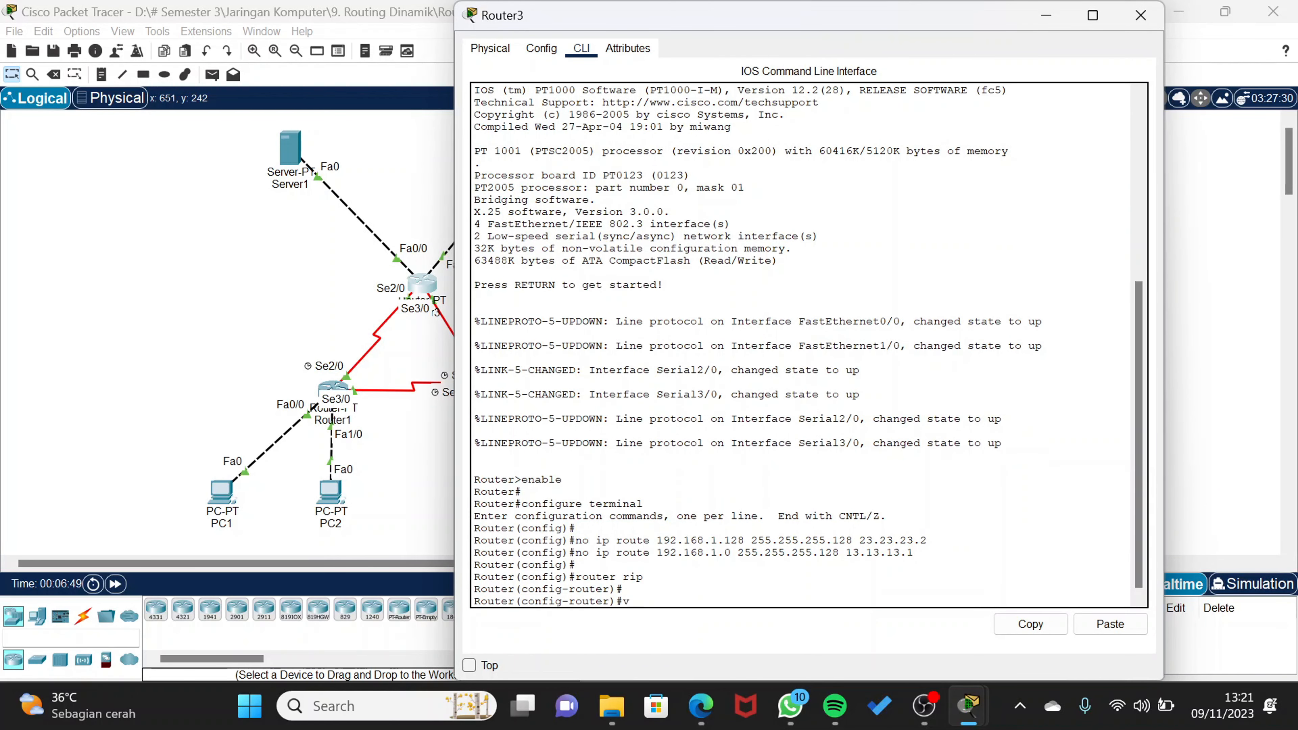
{"action": "type", "text": "ersion 2"}
{"action": "key", "text": "Return"}
{"action": "type", "text": "no a"}
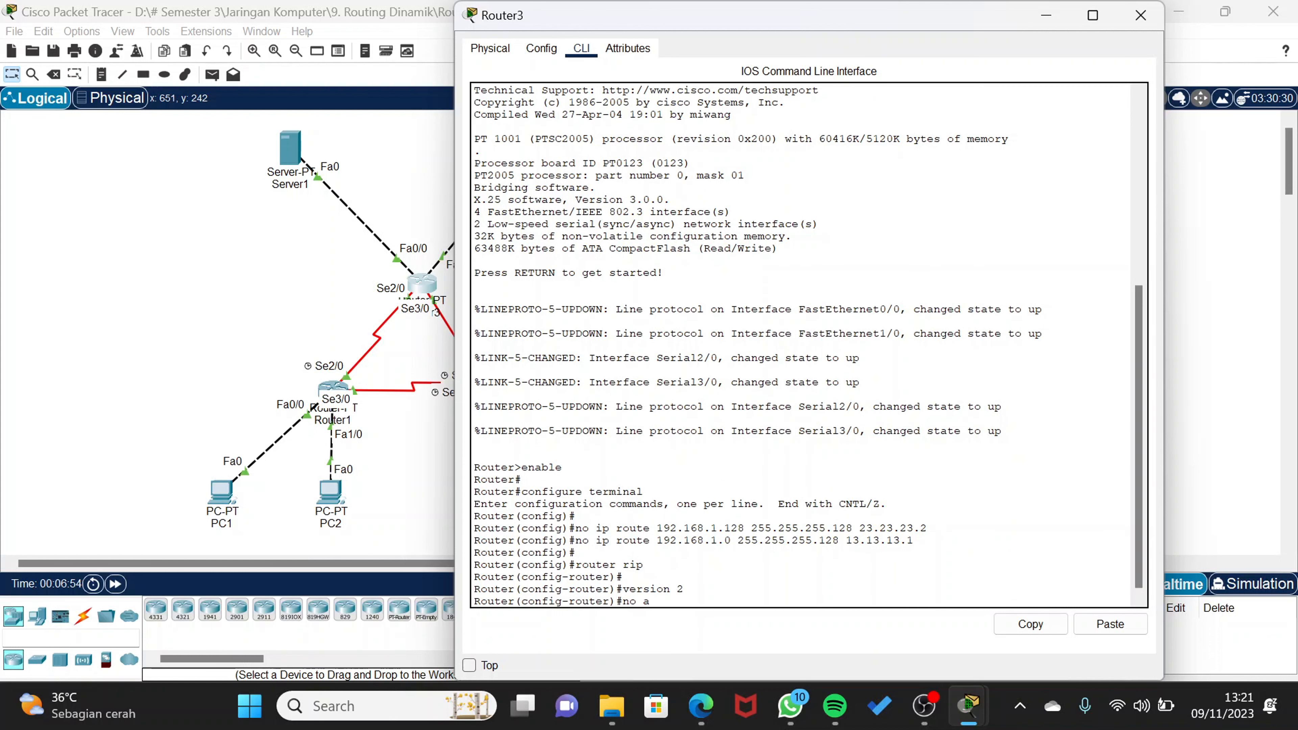
{"action": "type", "text": "uto-summary"}
{"action": "key", "text": "Return"}
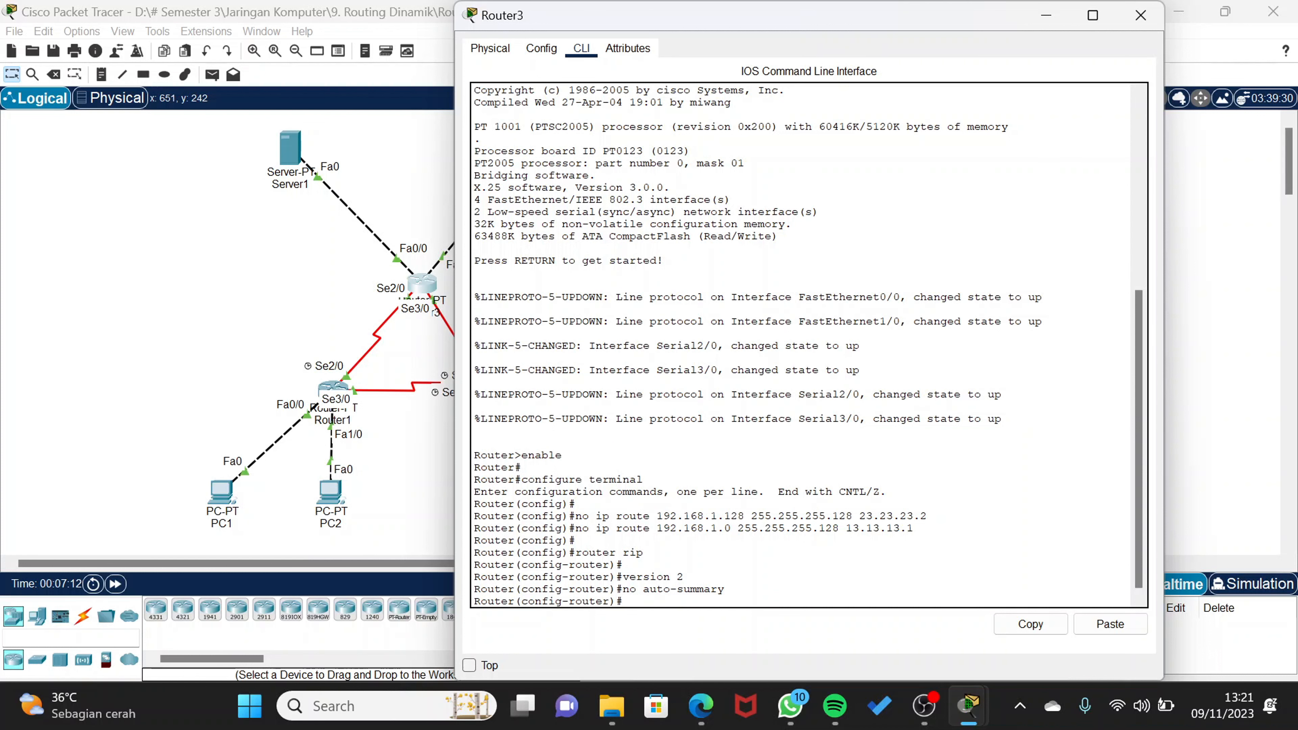
Add the networks 33.33.33.0, 43.43.43.0, 13.13.13.0 and 23.23.23.0 to Router3's RIP routing
{"action": "left_click", "coordinate": [542, 48]}
{"action": "left_click", "coordinate": [537, 155]}
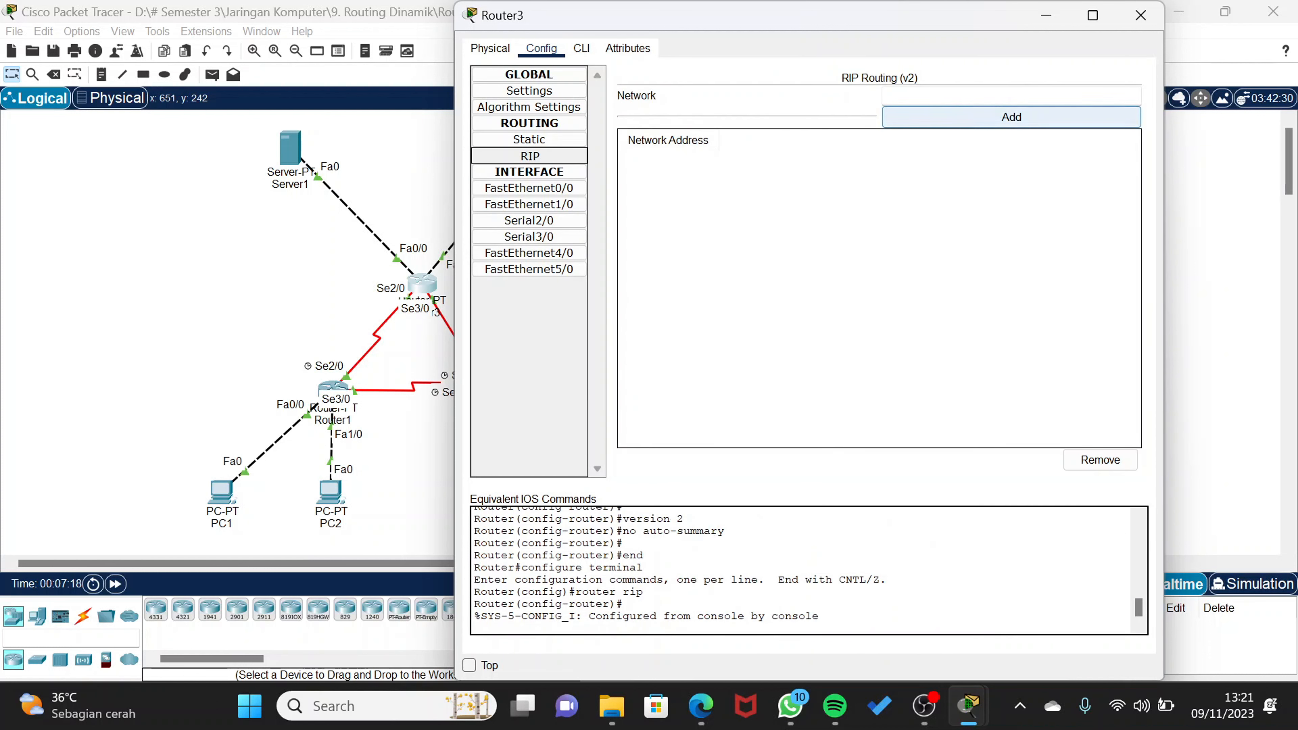
{"action": "left_click_drag", "start_coordinate": [809, 21], "coordinate": [915, 34]}
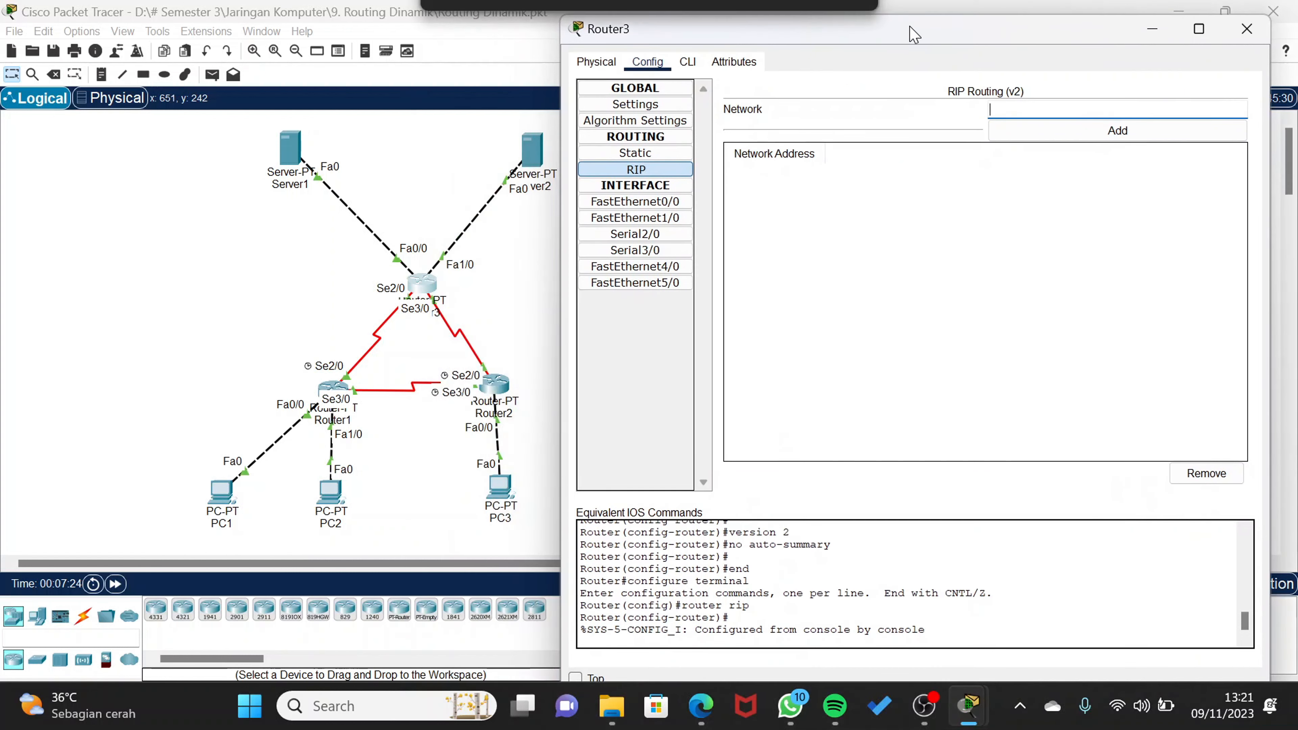
{"action": "type", "text": "33.0.0.0"}
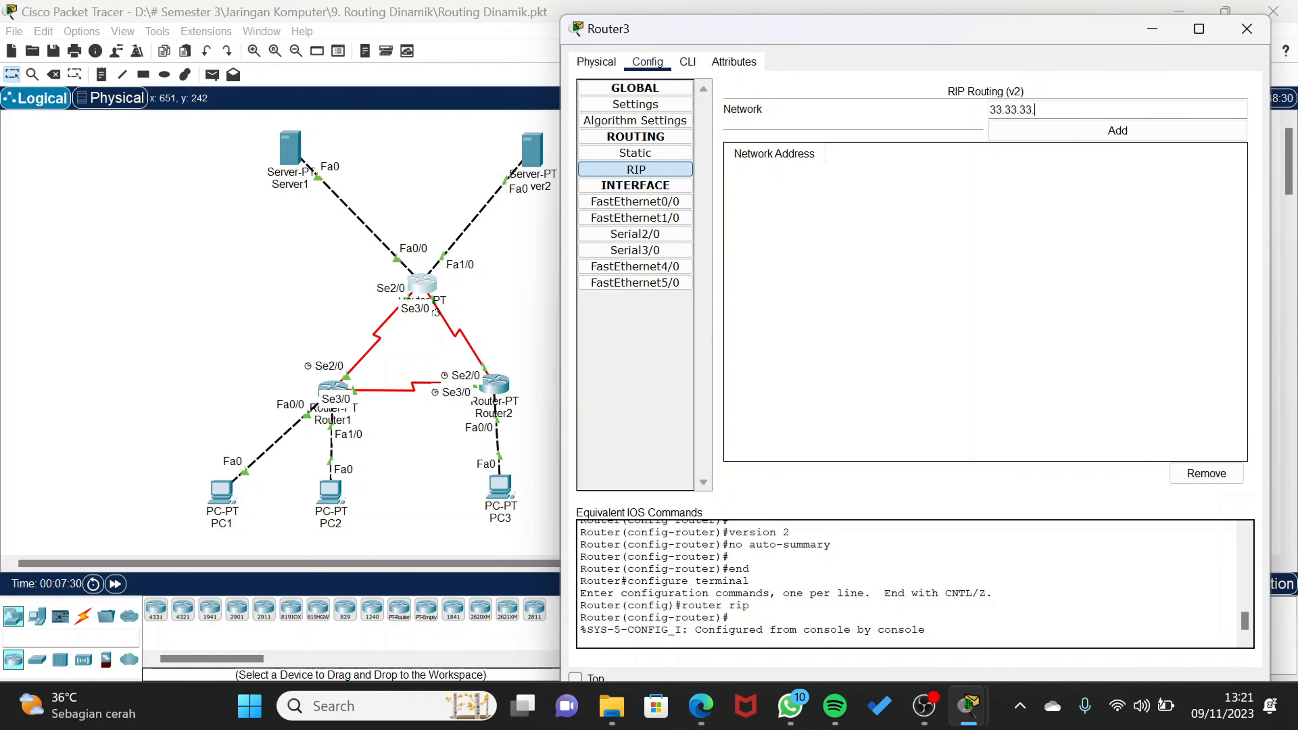
{"action": "left_click", "coordinate": [1023, 132]}
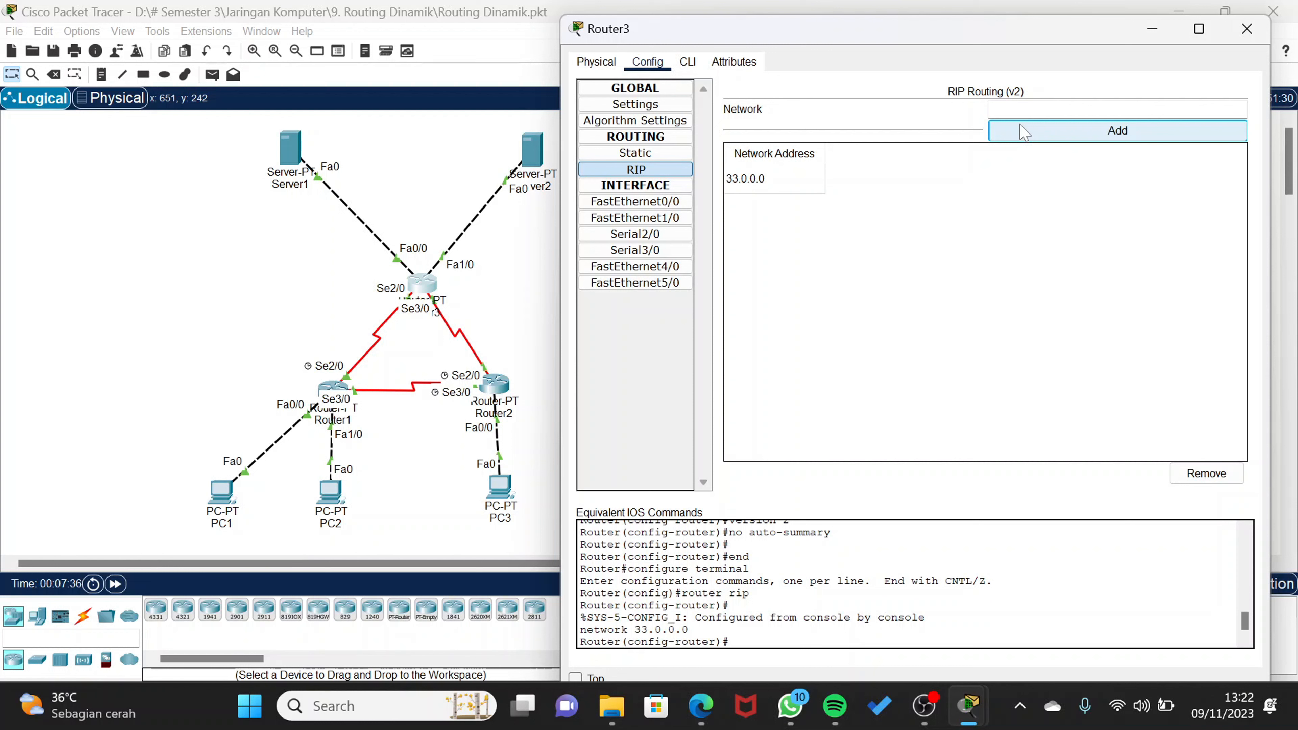
{"action": "type", "text": "43.43.43.0"}
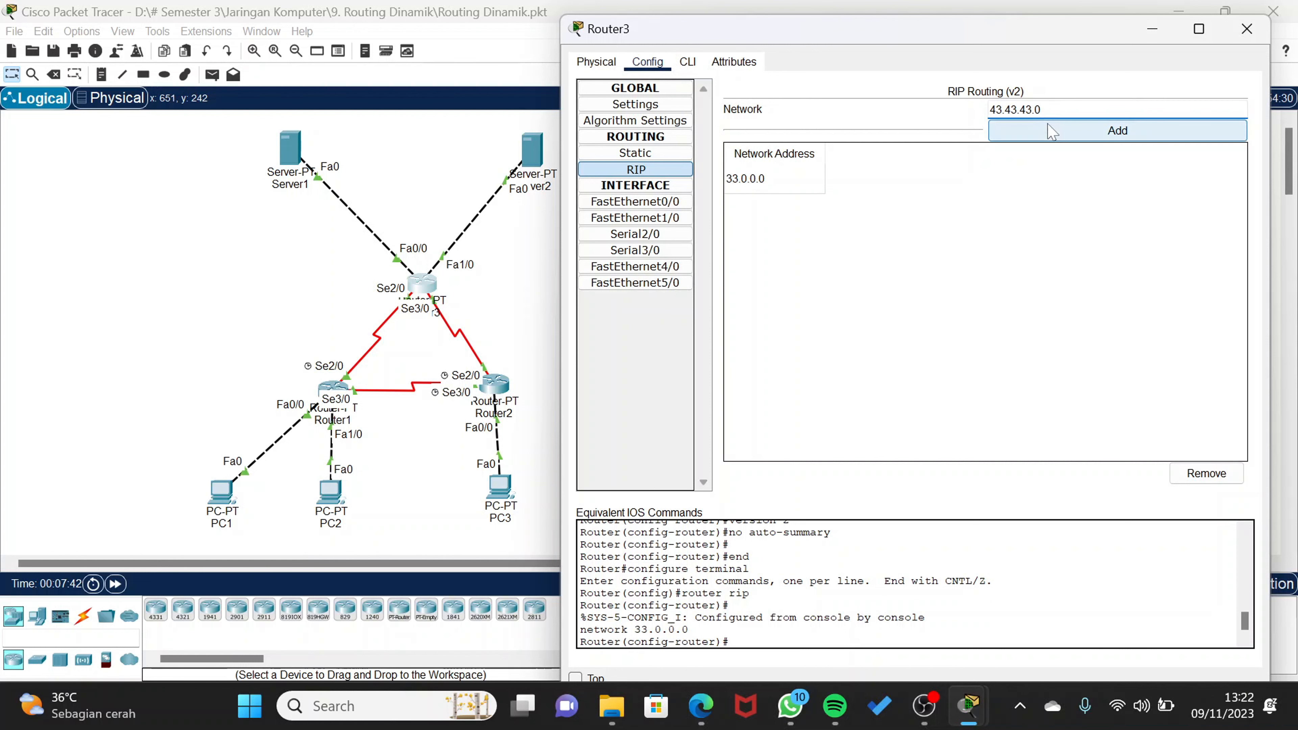
{"action": "left_click", "coordinate": [1051, 132]}
{"action": "type", "text": "13.13"}
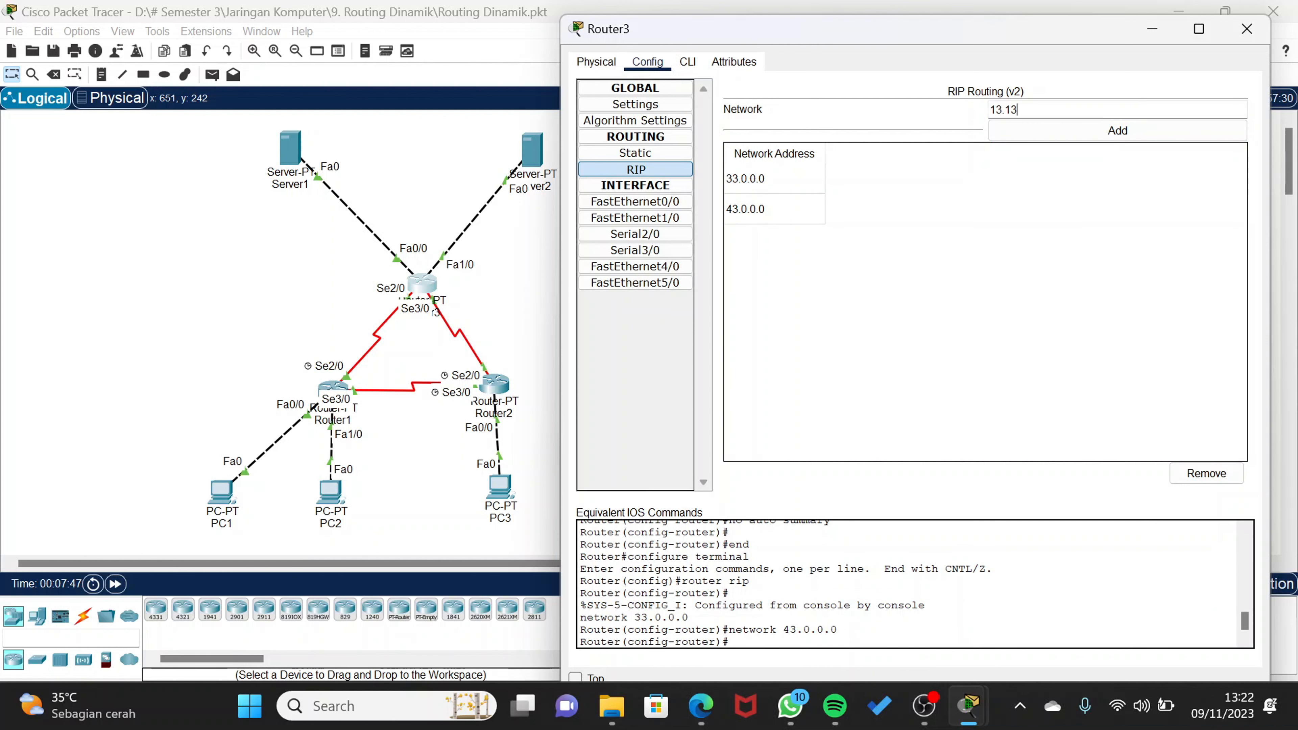
{"action": "type", "text": ".13.0"}
{"action": "key", "text": "Return"}
{"action": "type", "text": "23"}
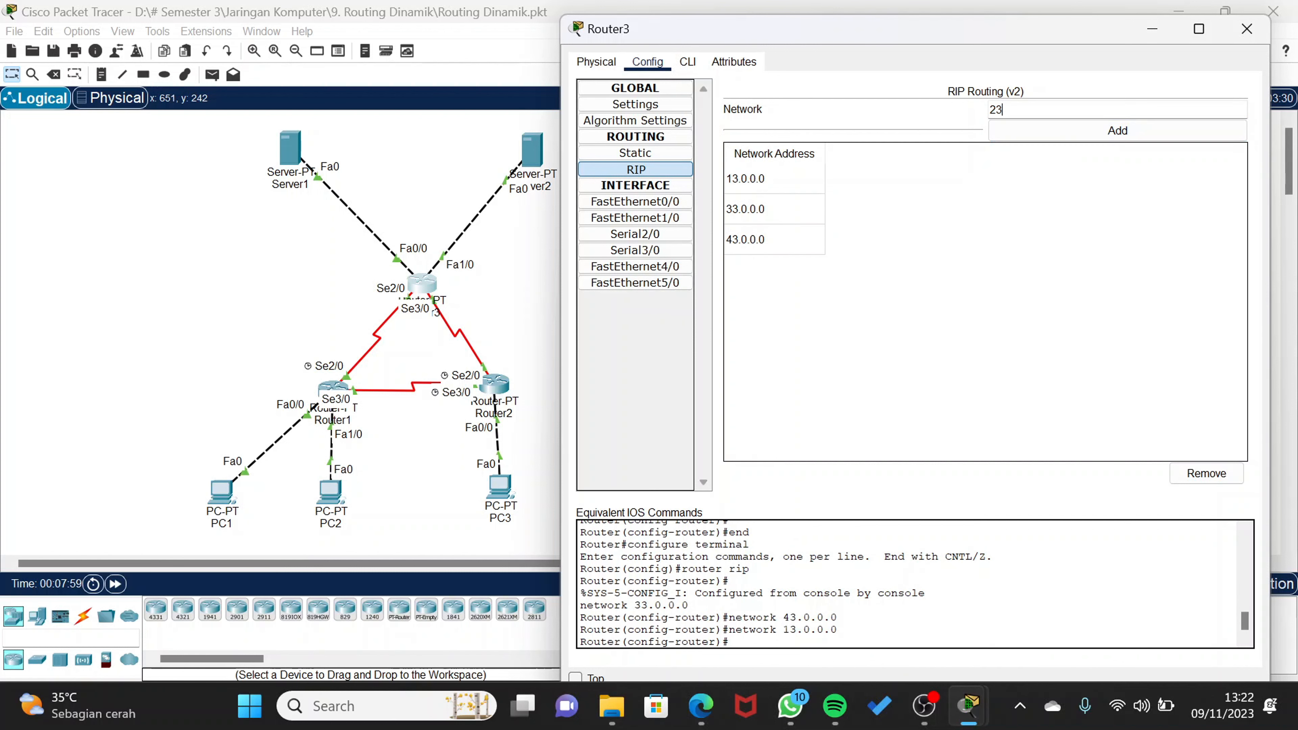
{"action": "type", "text": ".23.23.0"}
{"action": "left_click", "coordinate": [1074, 131]}
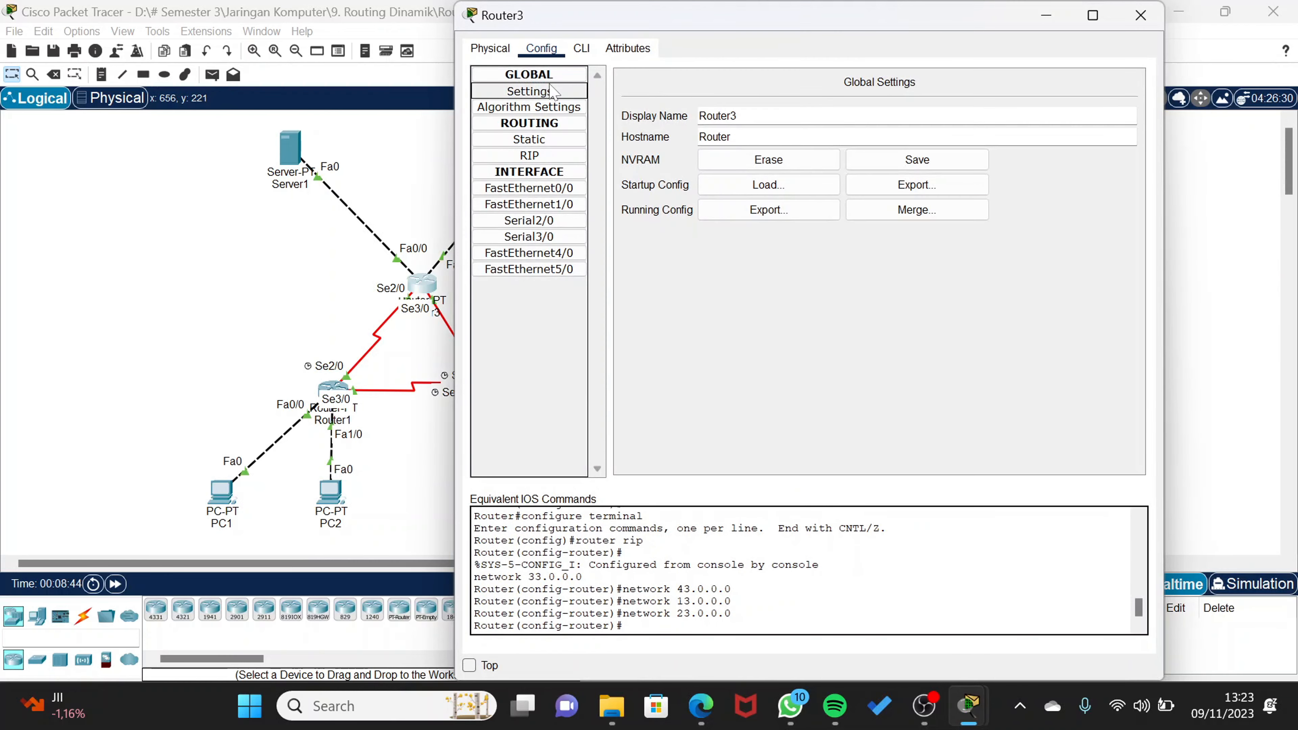
Save Router3's running configuration to NVRAM, close the router window and reset the whole network
{"action": "left_click", "coordinate": [961, 163]}
{"action": "left_click", "coordinate": [1141, 16]}
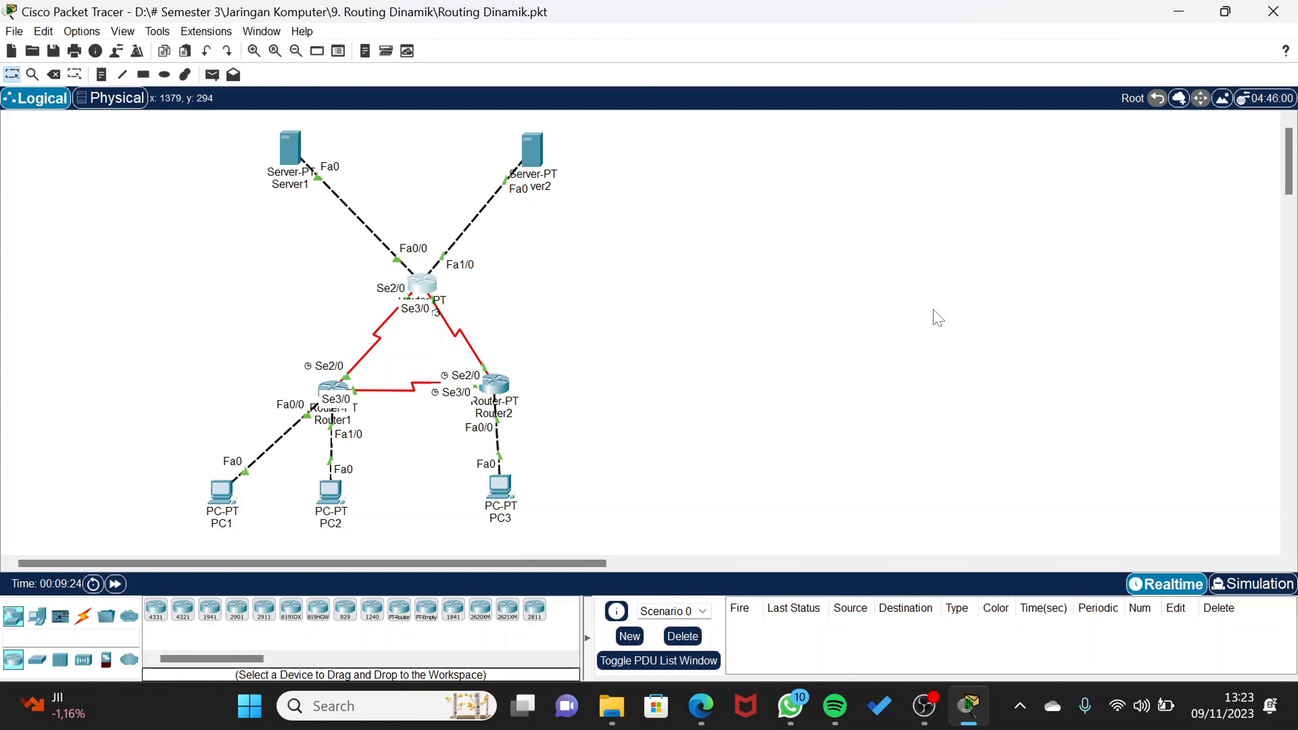
{"action": "key", "text": "alt"}
{"action": "key", "text": "alt+s"}
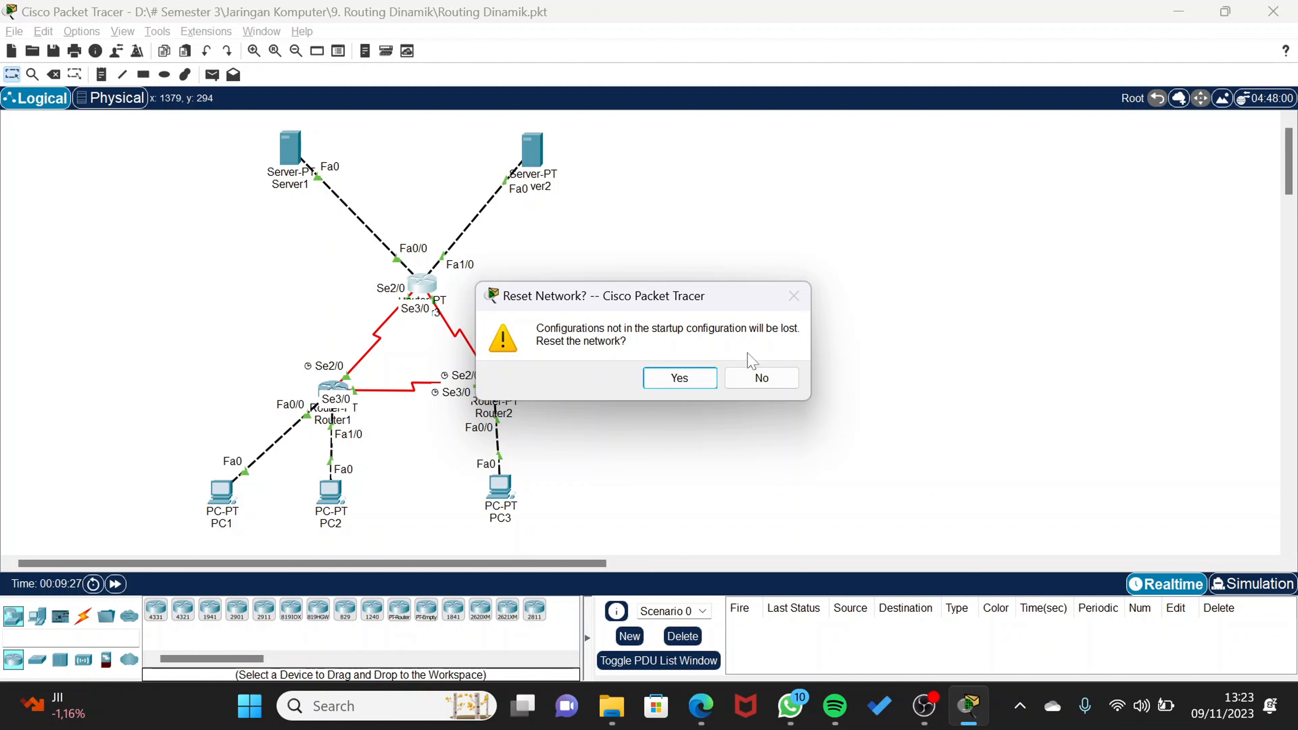
{"action": "left_click", "coordinate": [710, 382]}
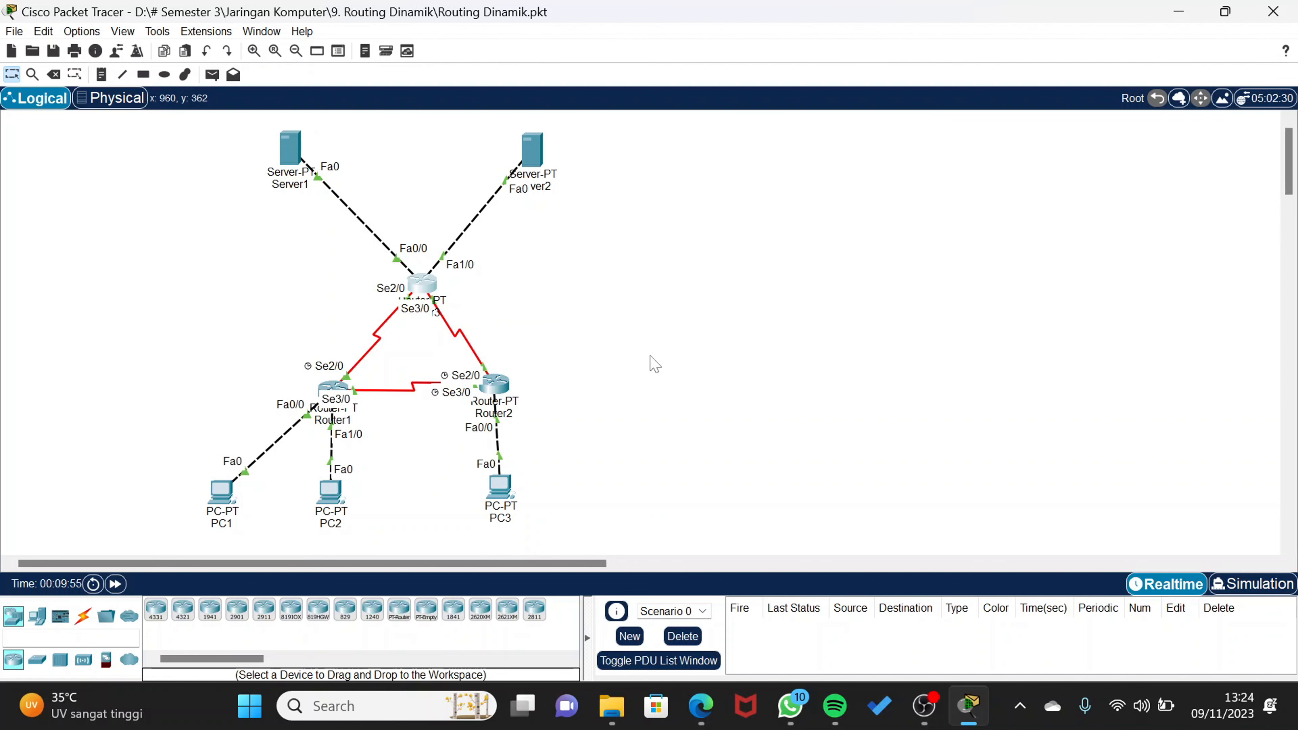
Check Router1's routing table with "show ip route" in privileged mode and close the router window
{"action": "left_click", "coordinate": [332, 390]}
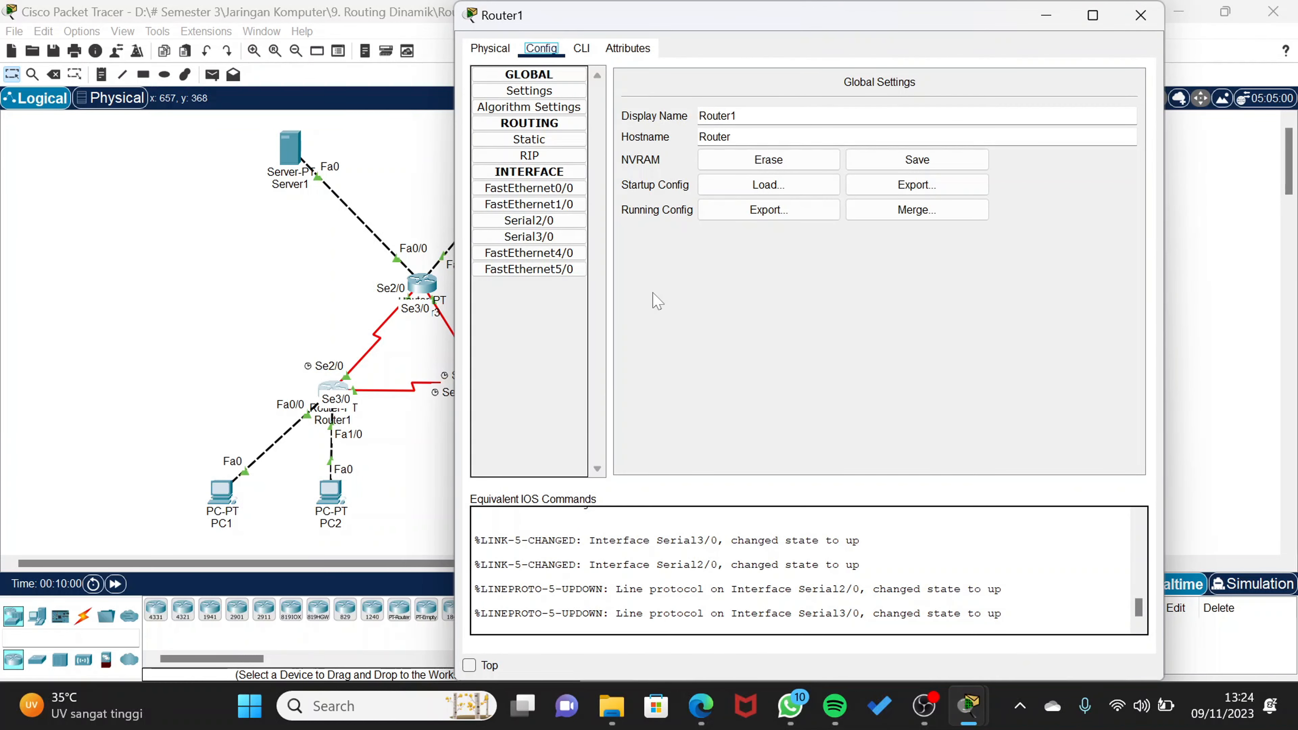
{"action": "left_click", "coordinate": [582, 48]}
{"action": "key", "text": "Return"}
{"action": "type", "text": "en"}
{"action": "key", "text": "Return"}
{"action": "type", "text": "show ip route"}
{"action": "key", "text": "Return"}
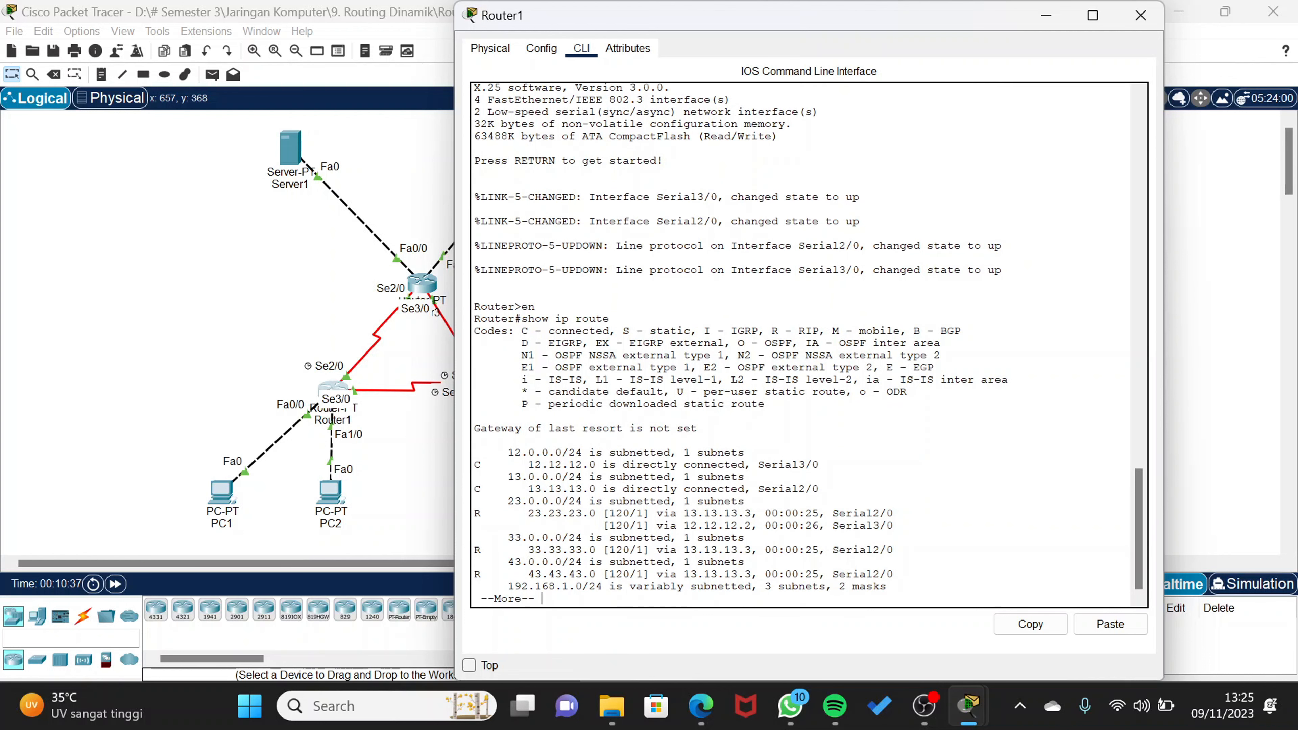
{"action": "left_click", "coordinate": [1141, 15]}
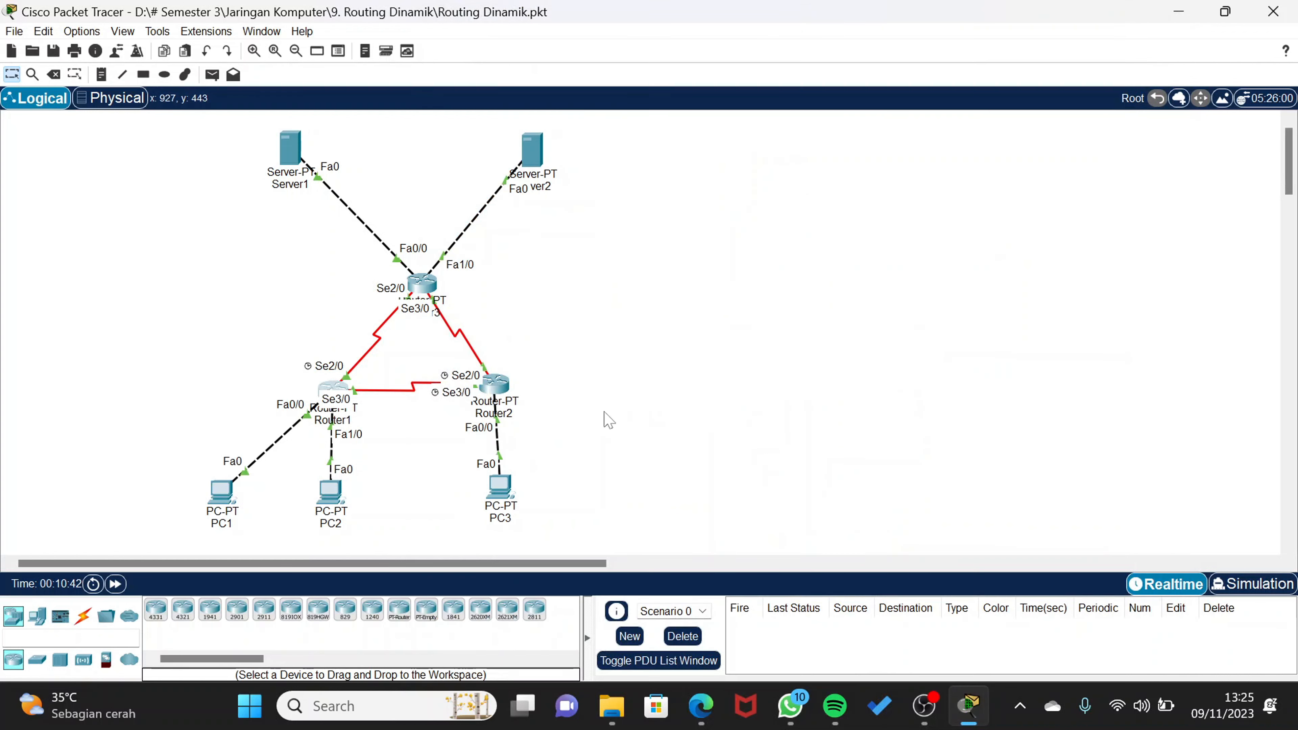
Check Router2's routing table with "show ip route" in privileged mode and close the router window
{"action": "left_click", "coordinate": [494, 384]}
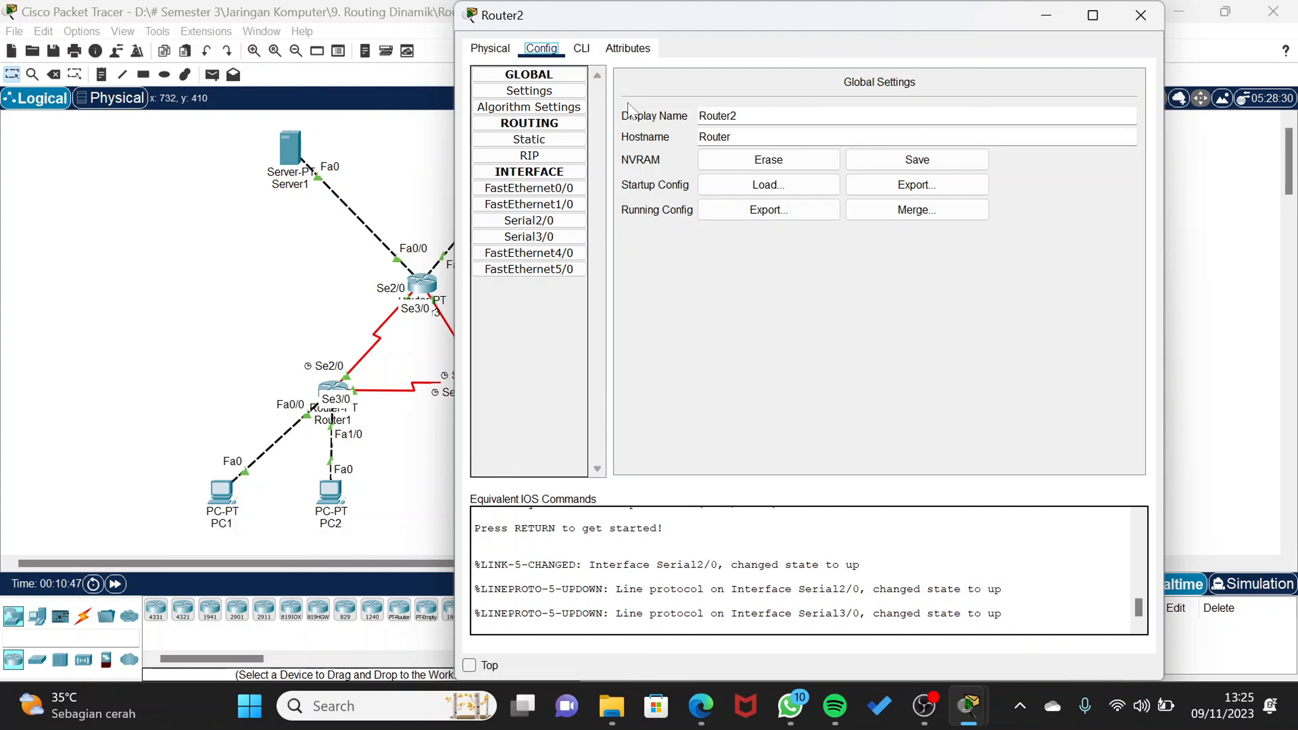
{"action": "left_click", "coordinate": [582, 48]}
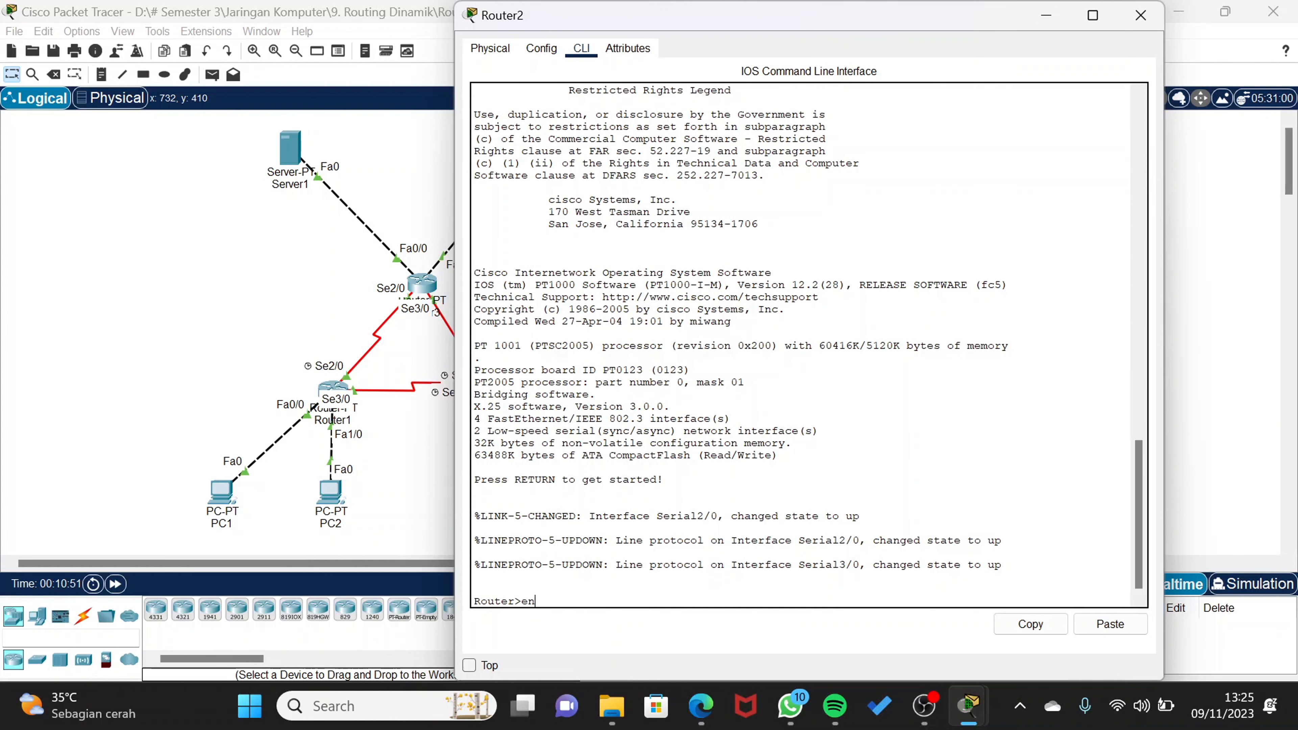
{"action": "type", "text": "en"}
{"action": "key", "text": "Return"}
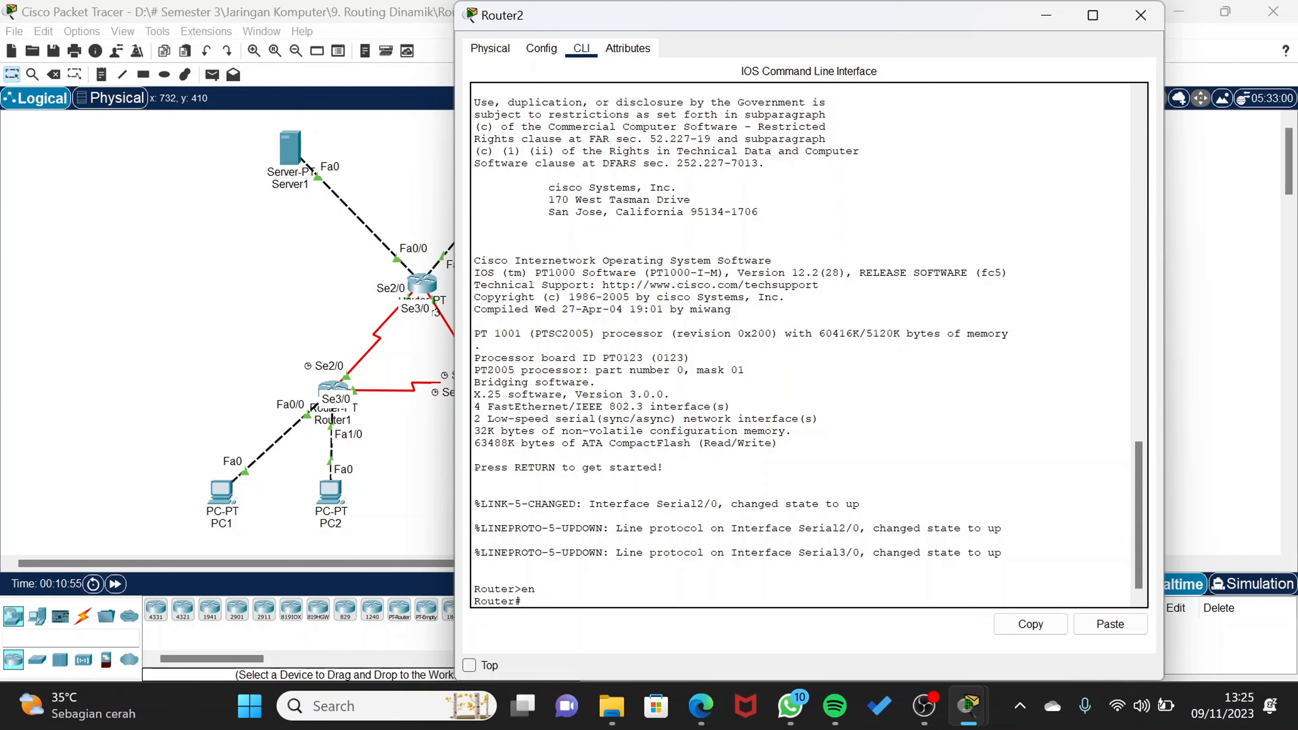
{"action": "type", "text": "show ip route"}
{"action": "key", "text": "Return"}
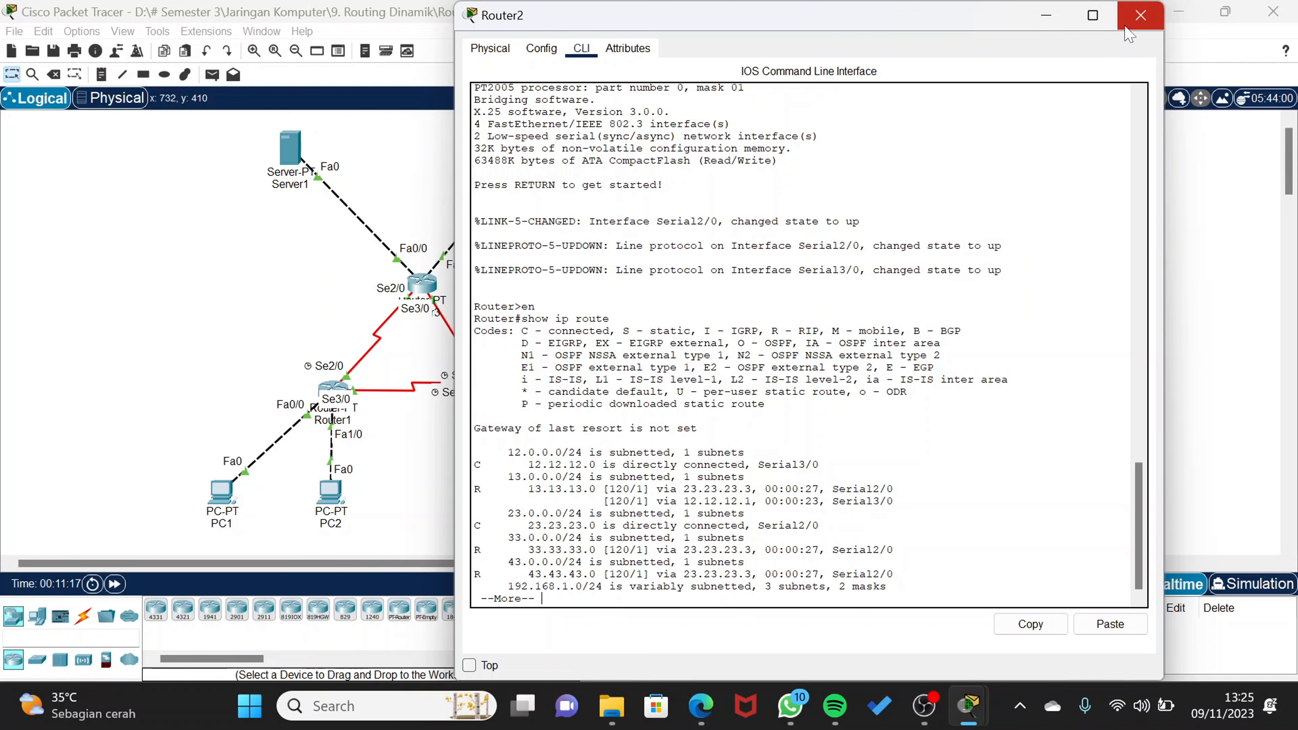
{"action": "left_click", "coordinate": [1128, 26]}
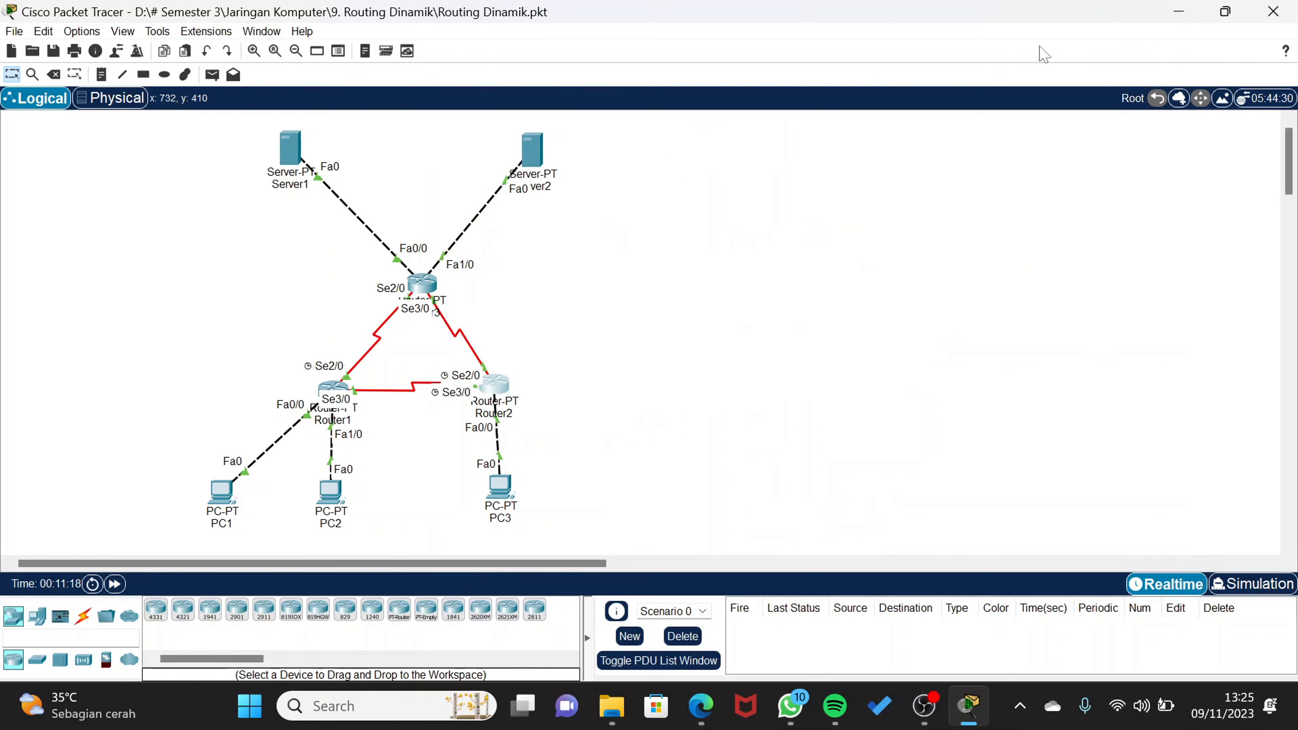
Check Router3's routing table with "show ip route" in privileged mode and close the router window
{"action": "left_click", "coordinate": [423, 284]}
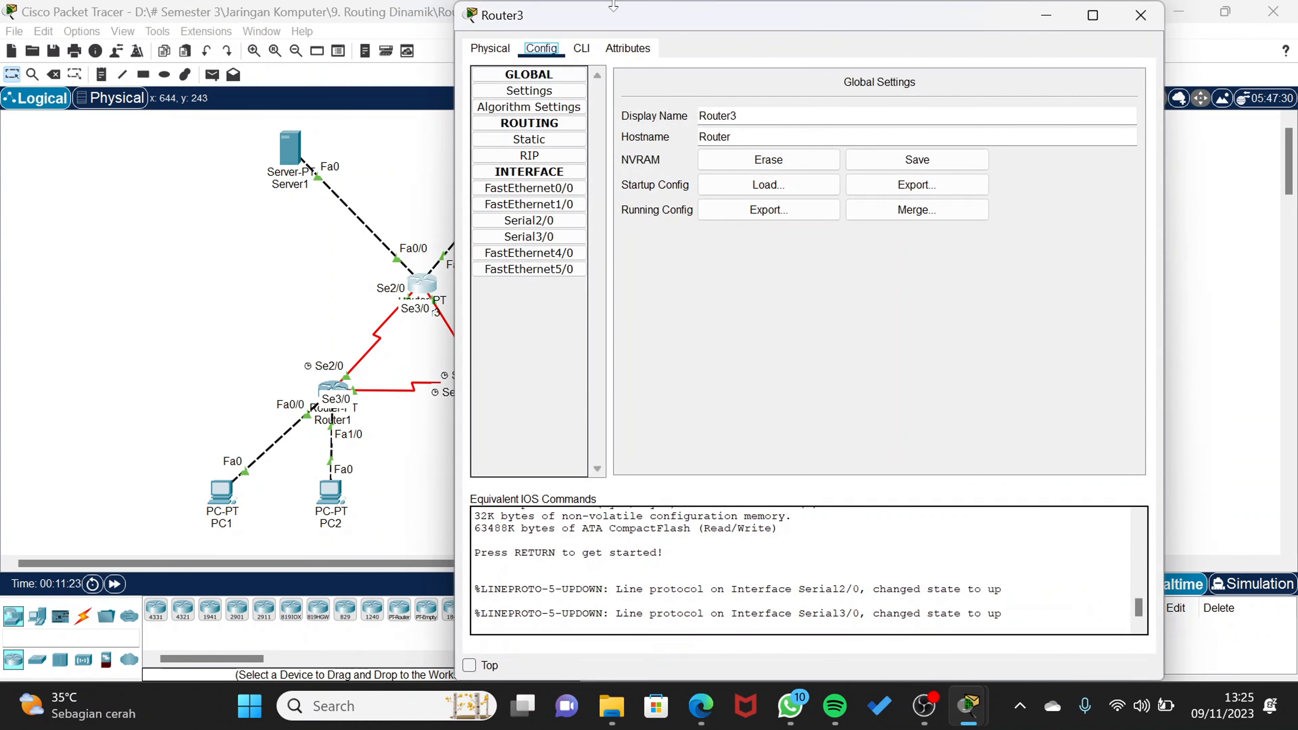
{"action": "left_click", "coordinate": [581, 48]}
{"action": "key", "text": "Return"}
{"action": "type", "text": "en"}
{"action": "key", "text": "Return"}
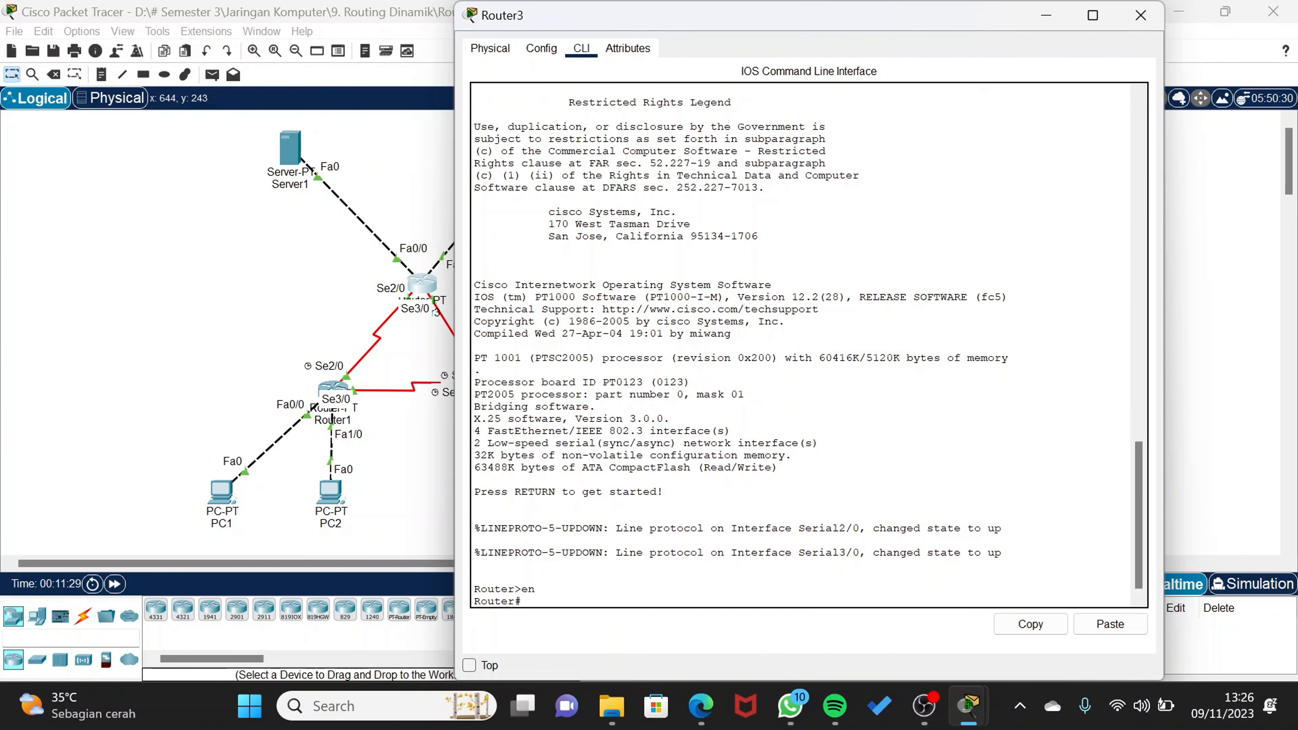
{"action": "type", "text": "show ip route"}
{"action": "key", "text": "Return"}
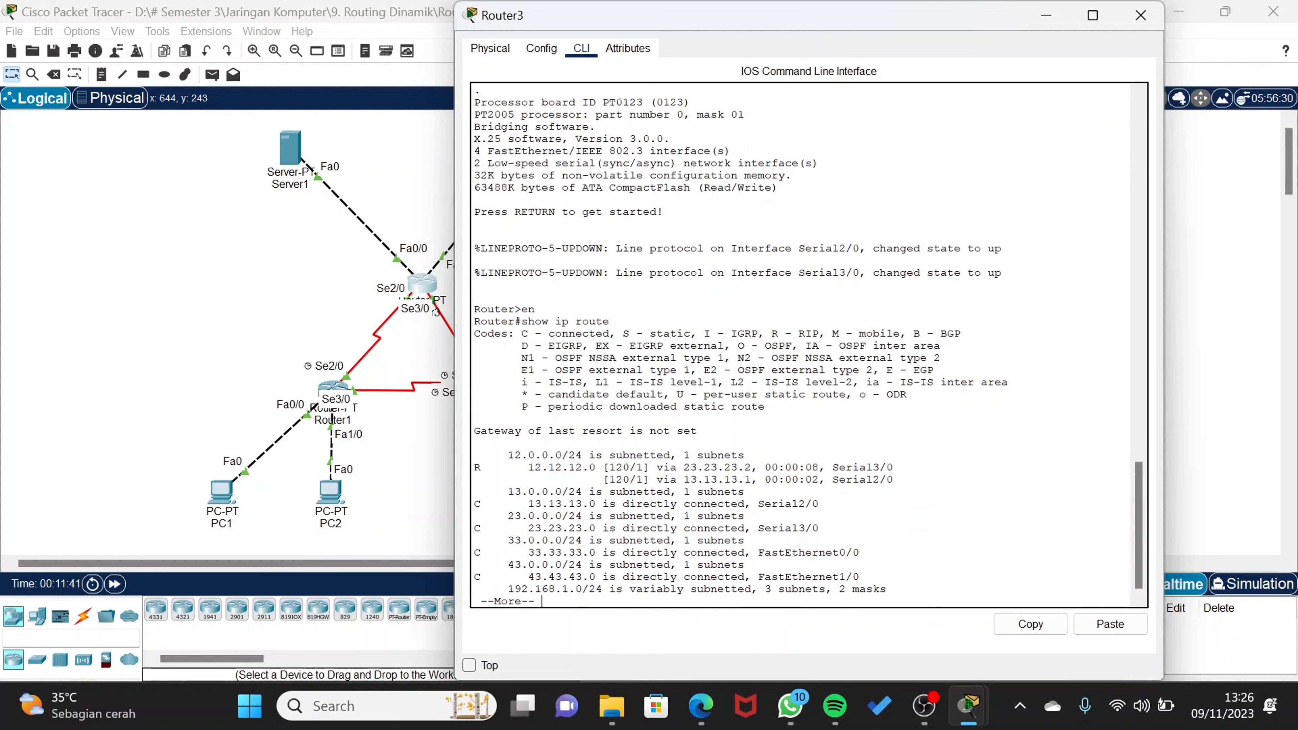
{"action": "left_click", "coordinate": [1139, 23]}
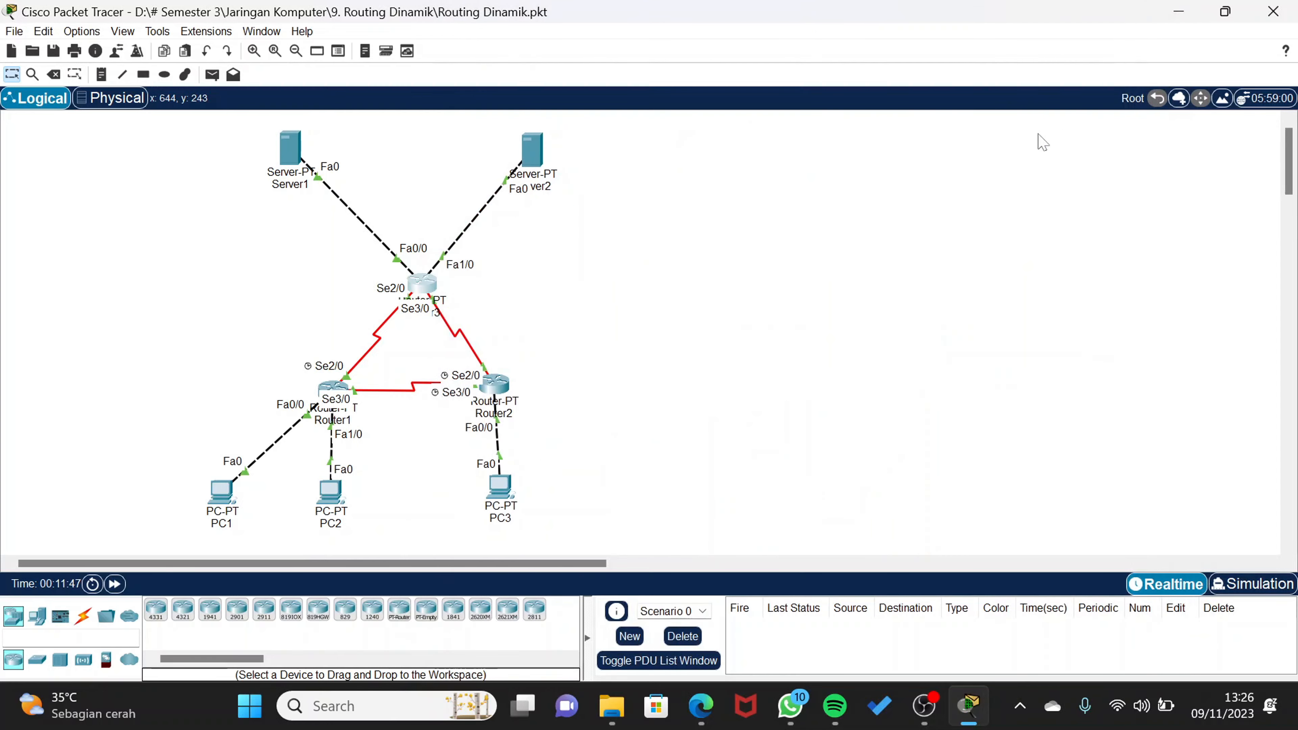
Switch to simulation mode and create a simple PDU from PC1 to PC2
{"action": "left_click", "coordinate": [1265, 590]}
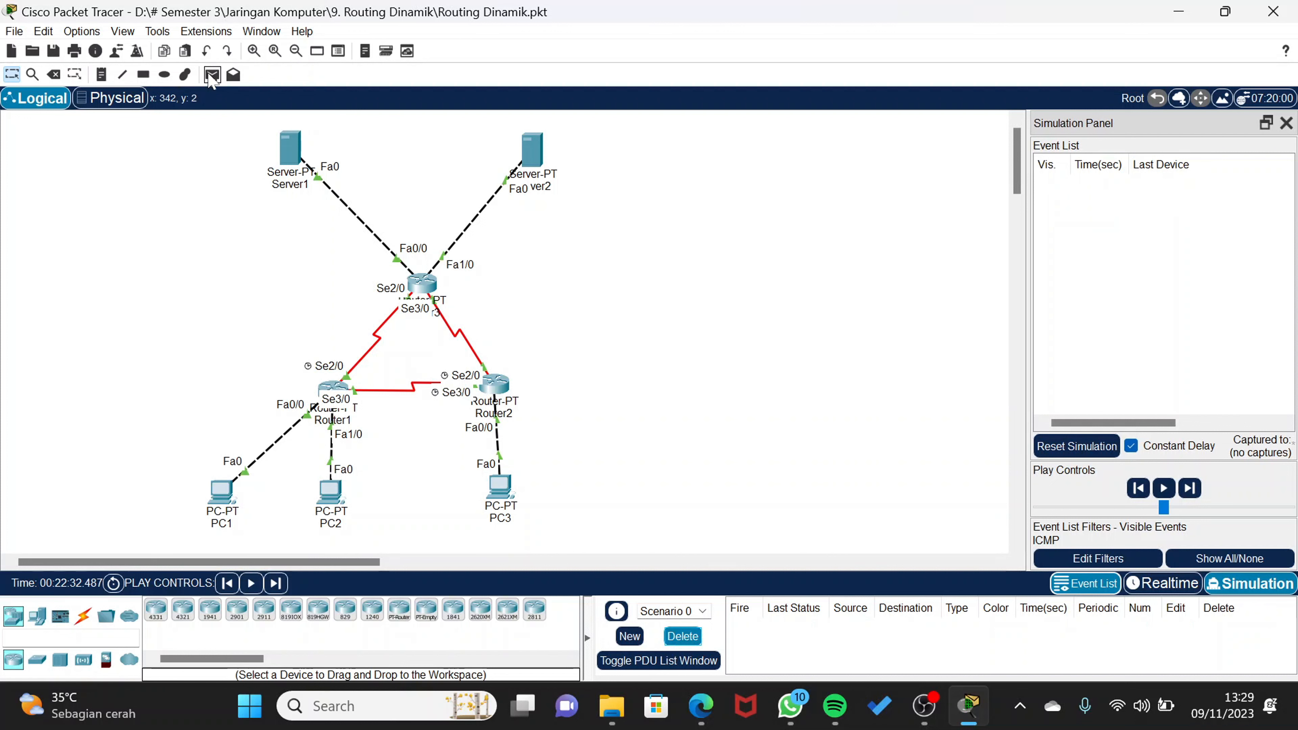
{"action": "left_click", "coordinate": [212, 76]}
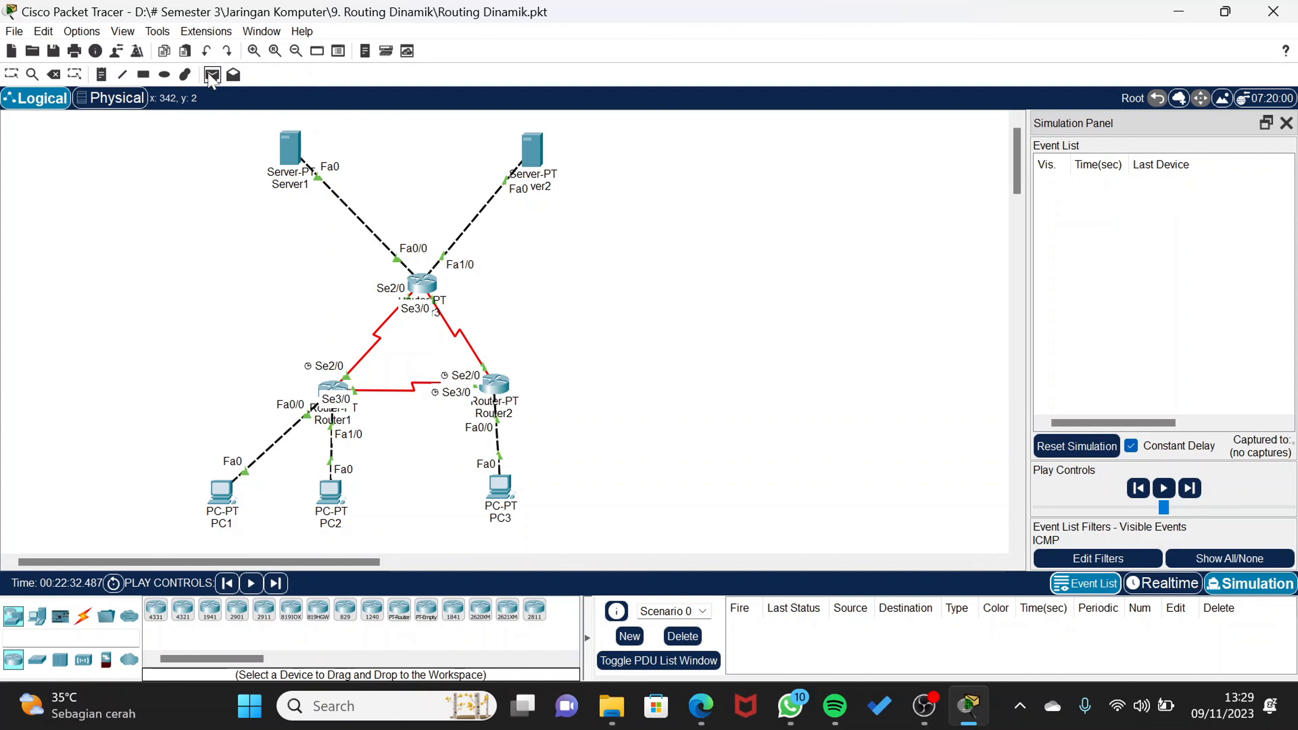
{"action": "left_click", "coordinate": [219, 491]}
{"action": "left_click", "coordinate": [333, 495]}
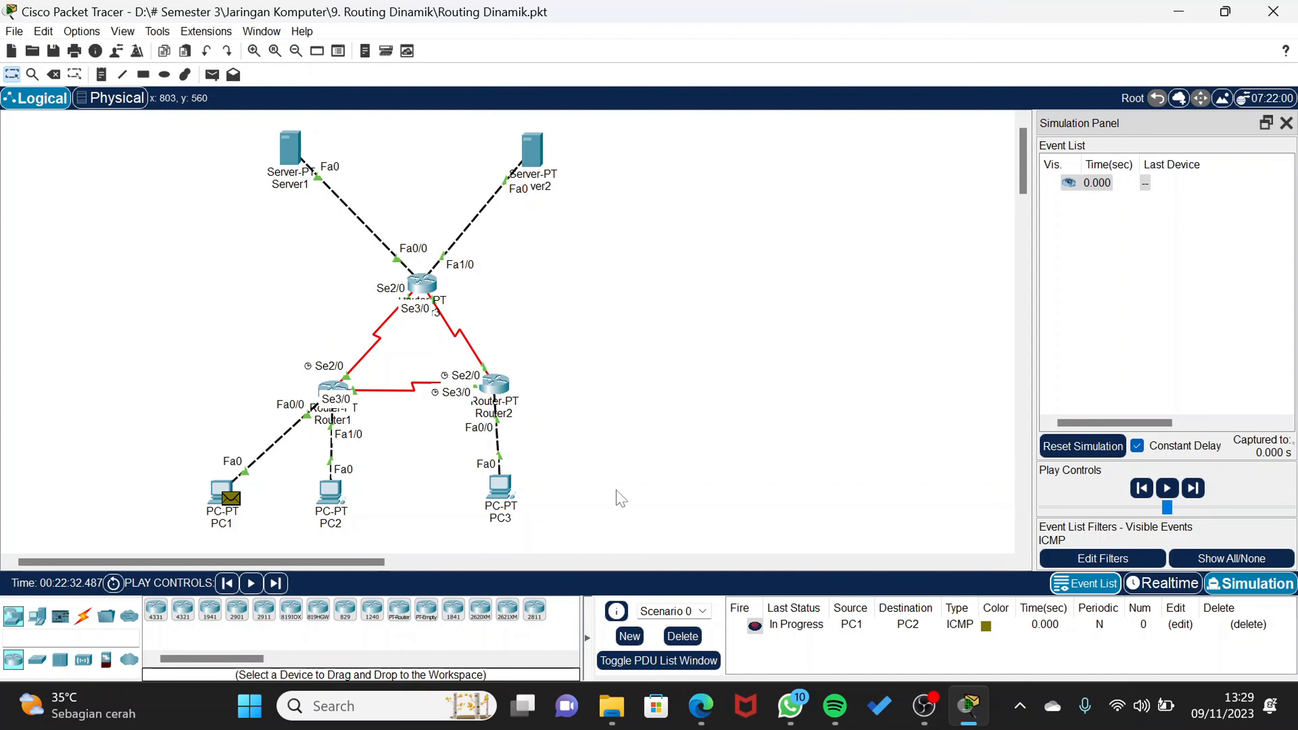
Advance the simulation event by event until the PC1-to-PC2 ICMP reply gets back to PC1
{"action": "left_click", "coordinate": [1194, 490]}
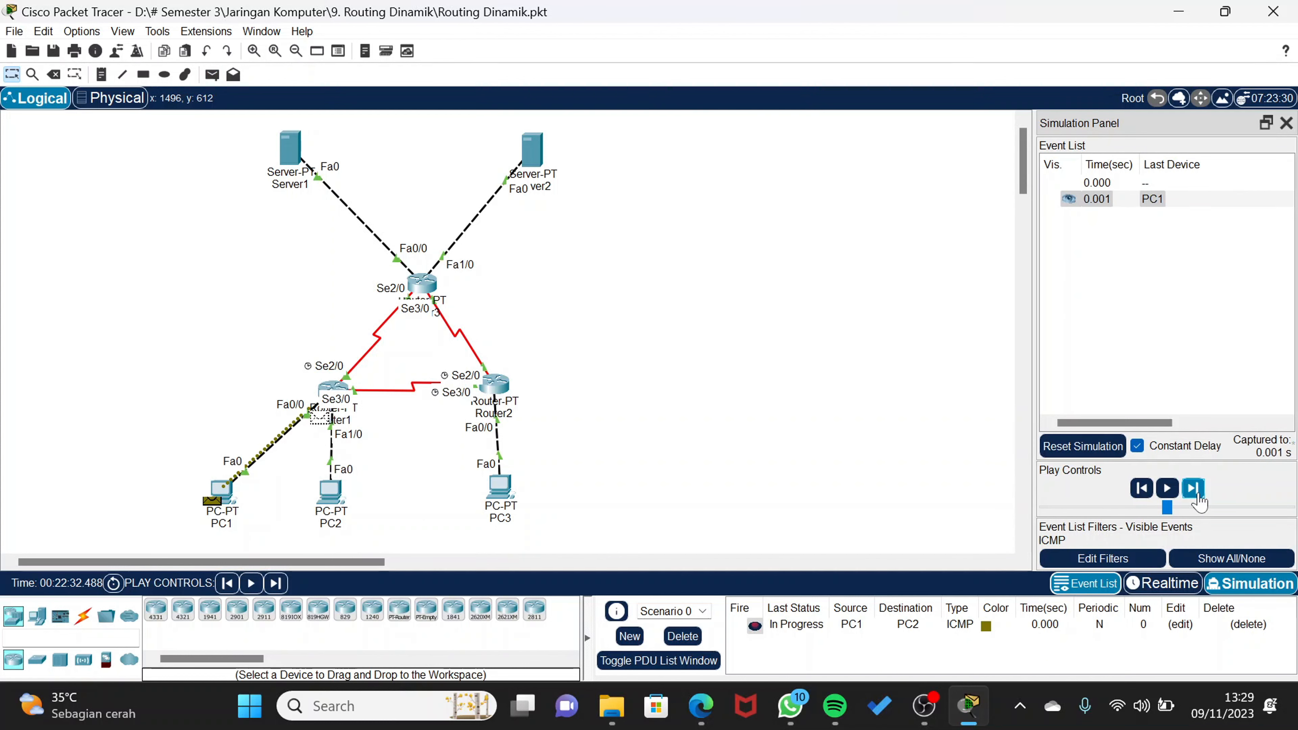
{"action": "left_click", "coordinate": [1198, 496]}
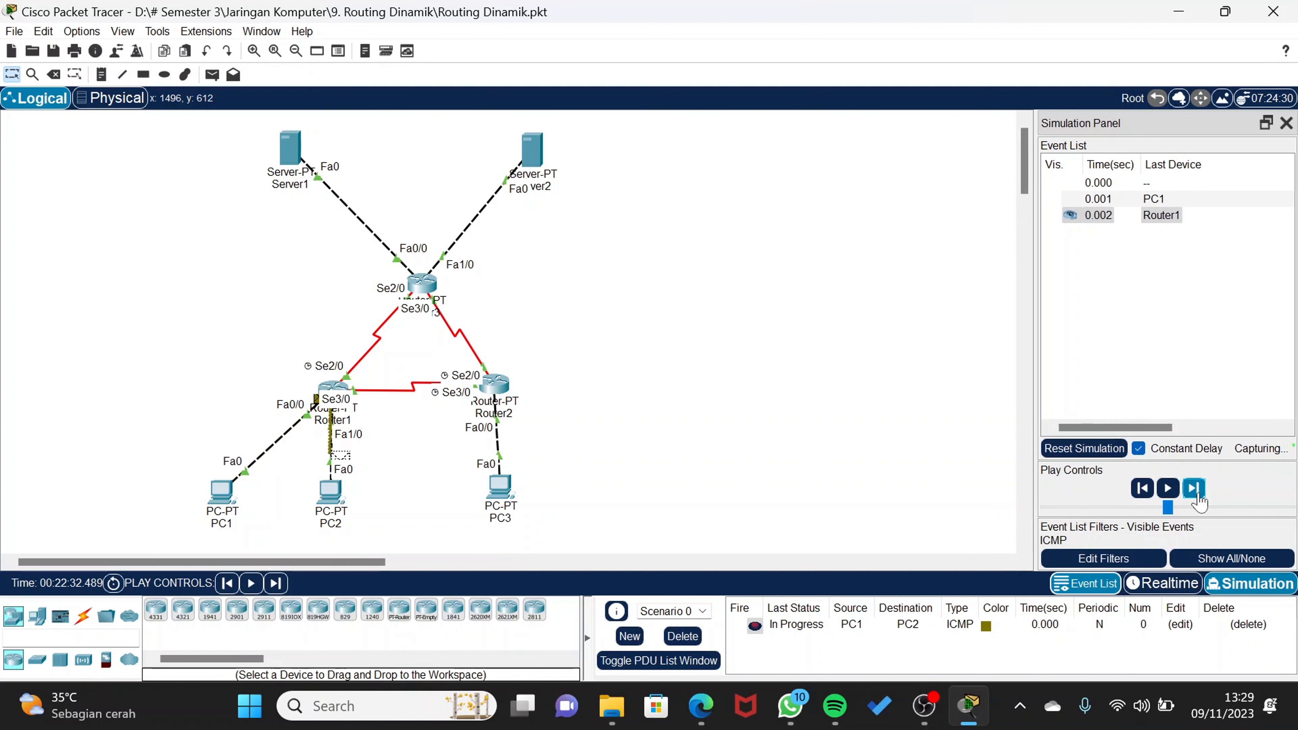
{"action": "left_click", "coordinate": [1197, 495]}
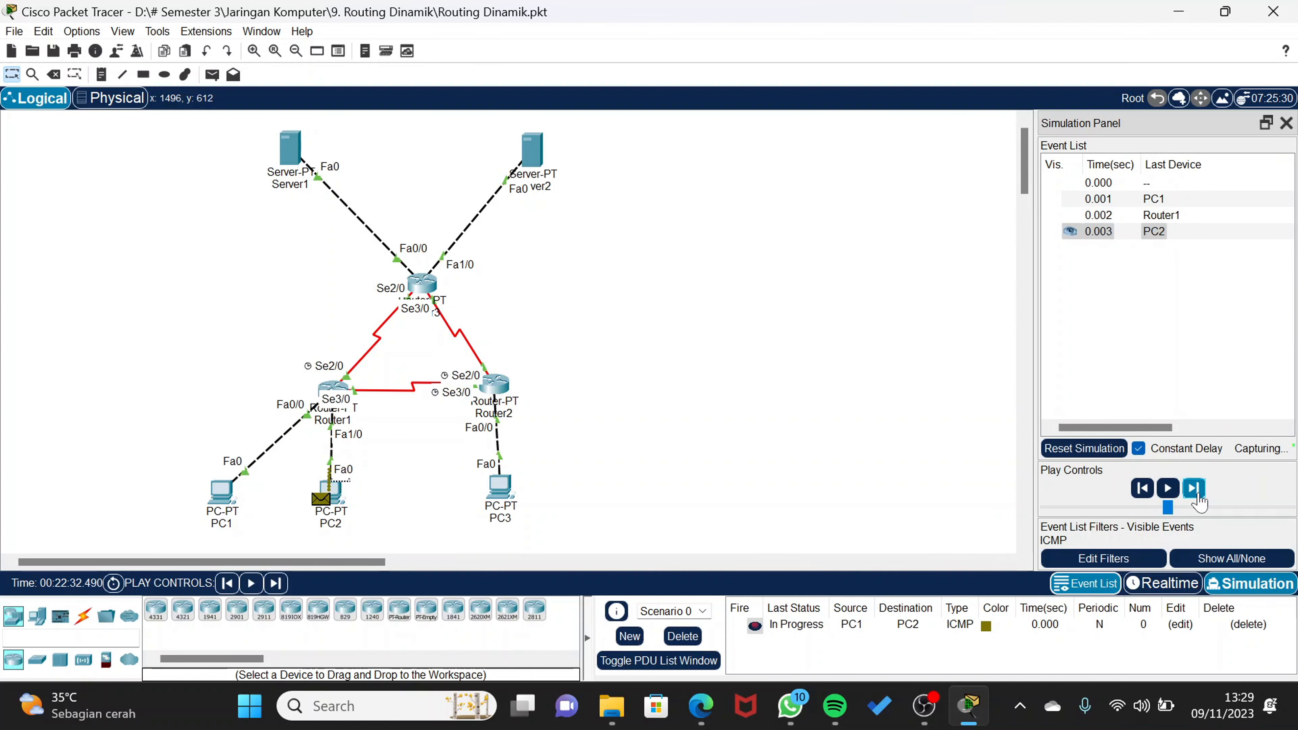
{"action": "left_click", "coordinate": [1196, 495]}
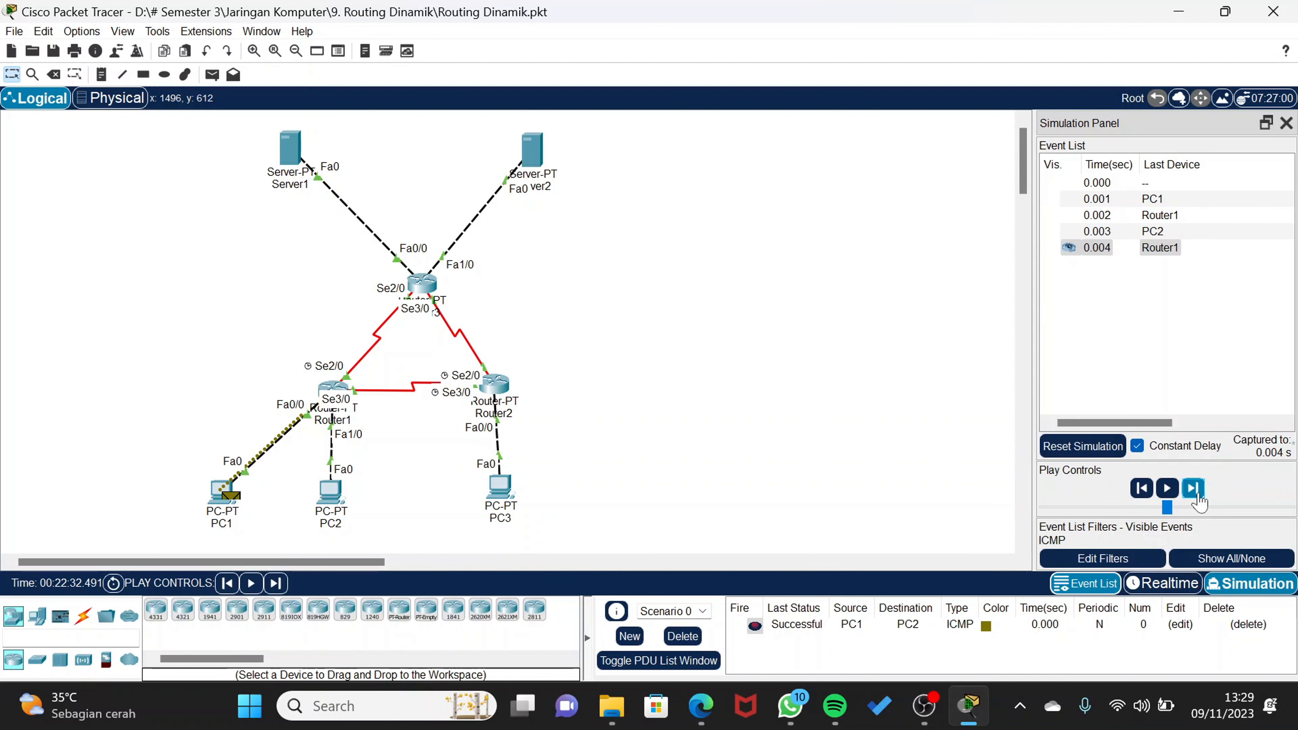
Delete the PC1-to-PC2 test scenario and create a simple PDU from PC1 to PC3
{"action": "left_click", "coordinate": [683, 637]}
{"action": "left_click", "coordinate": [222, 492]}
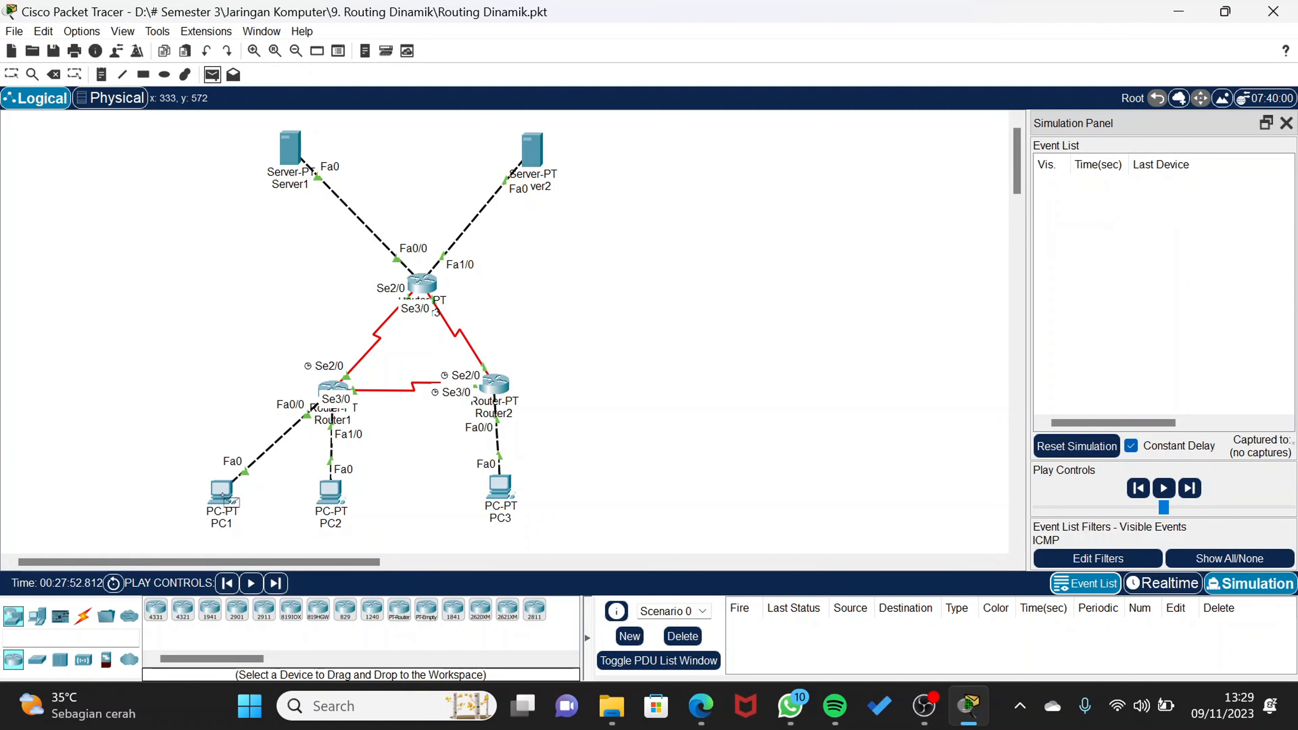
{"action": "left_click", "coordinate": [510, 494]}
Advance the simulation event by event until the ICMP reply from PC3 gets back to PC1
{"action": "left_click", "coordinate": [1193, 490]}
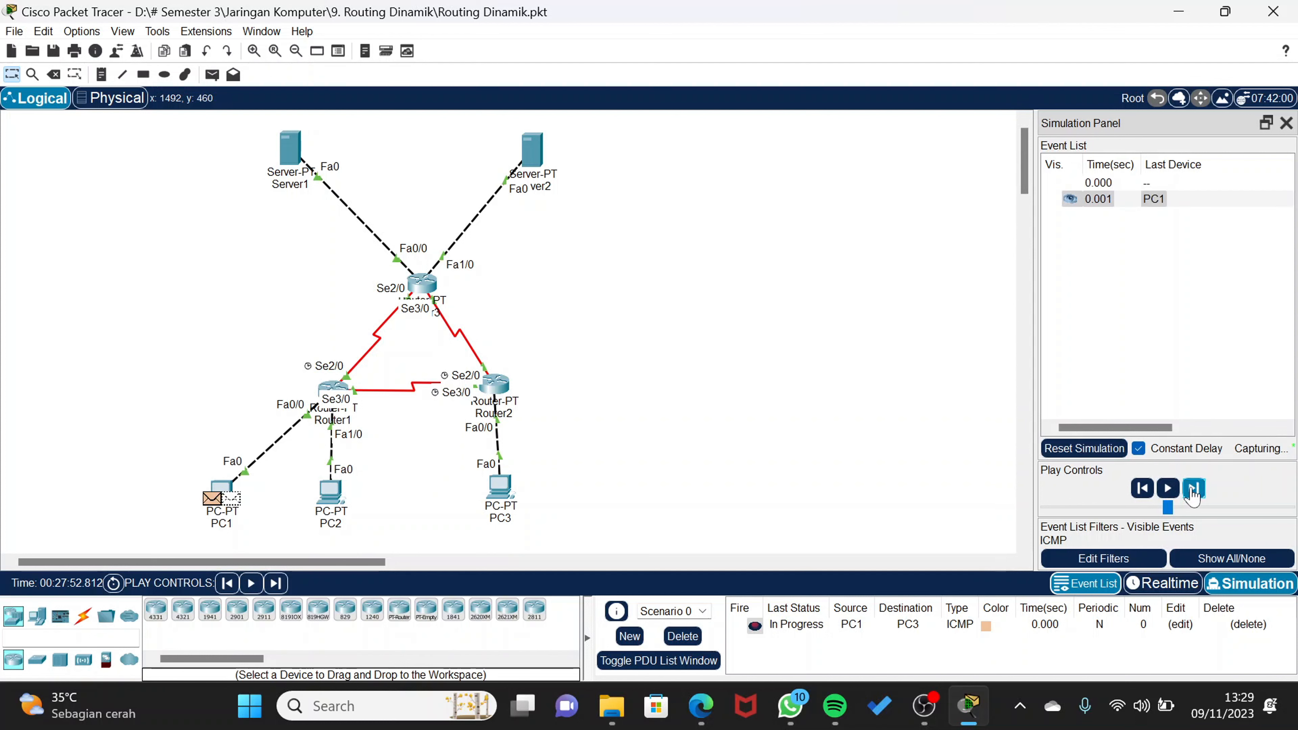
{"action": "left_click", "coordinate": [1194, 490]}
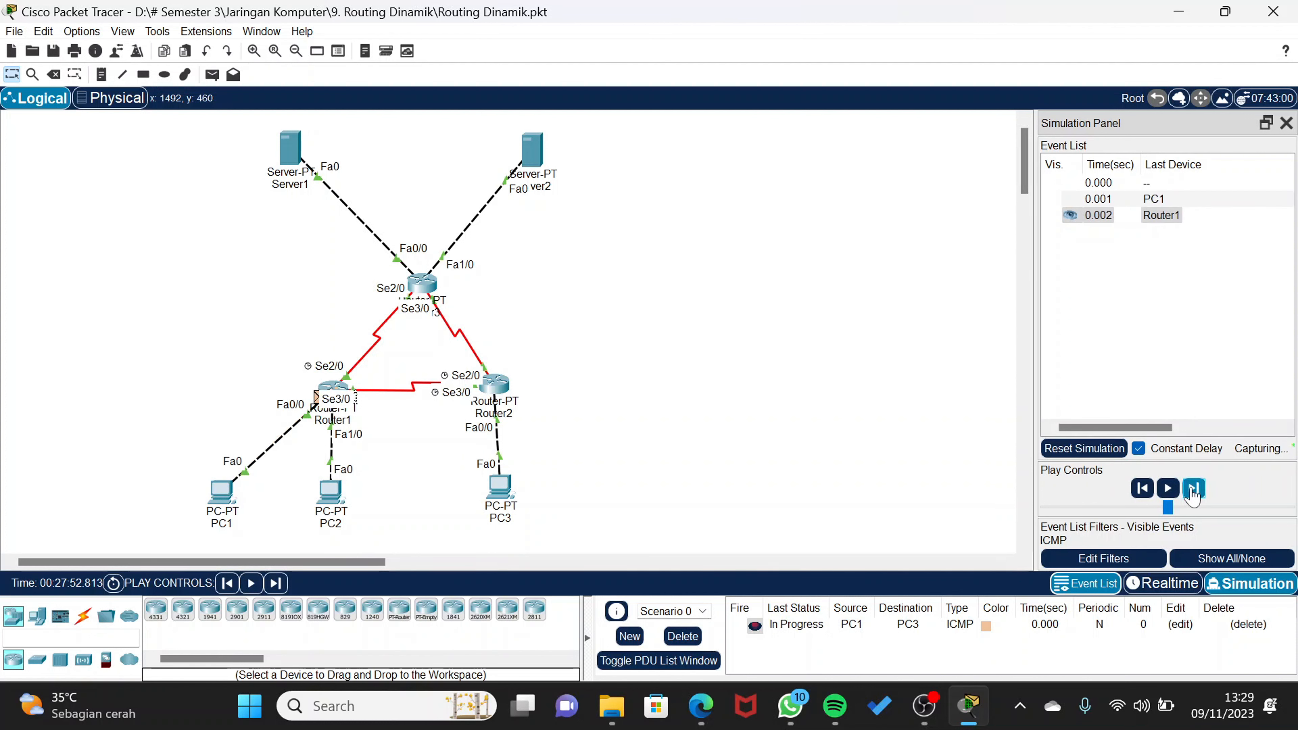
{"action": "left_click", "coordinate": [1194, 490]}
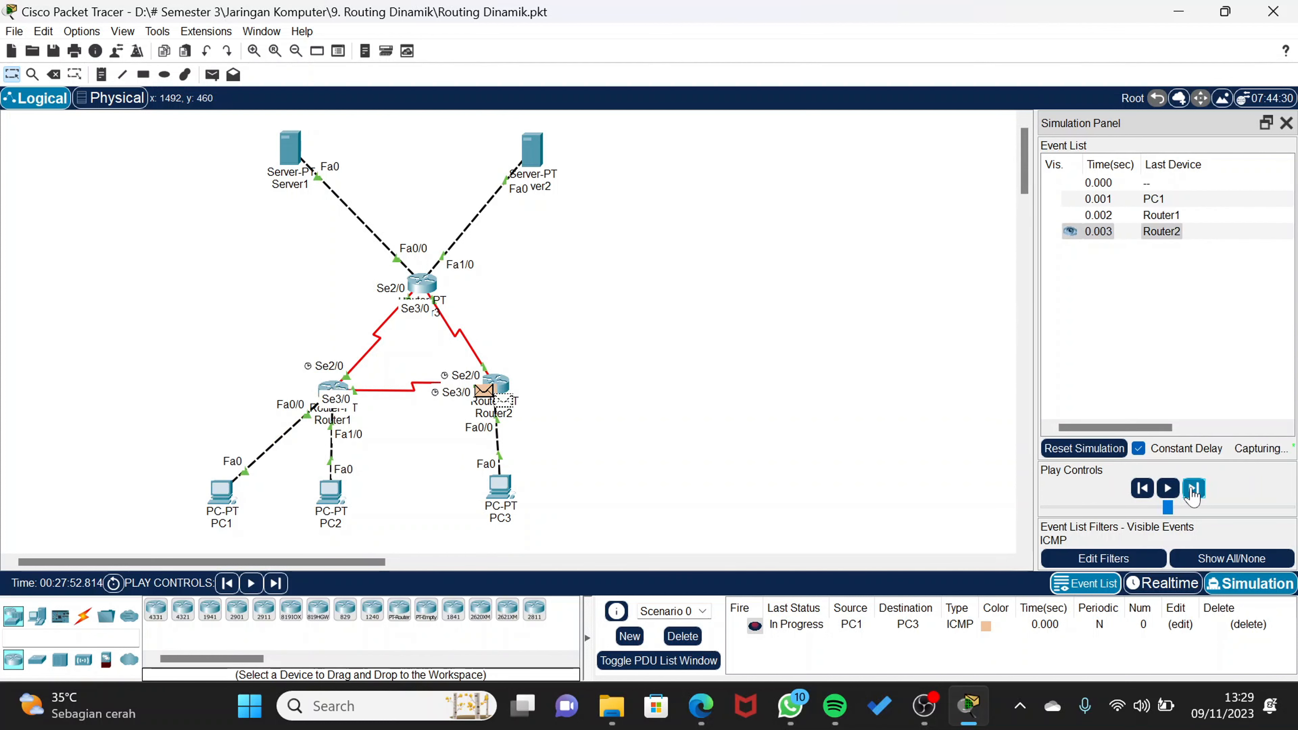
{"action": "left_click", "coordinate": [1194, 490]}
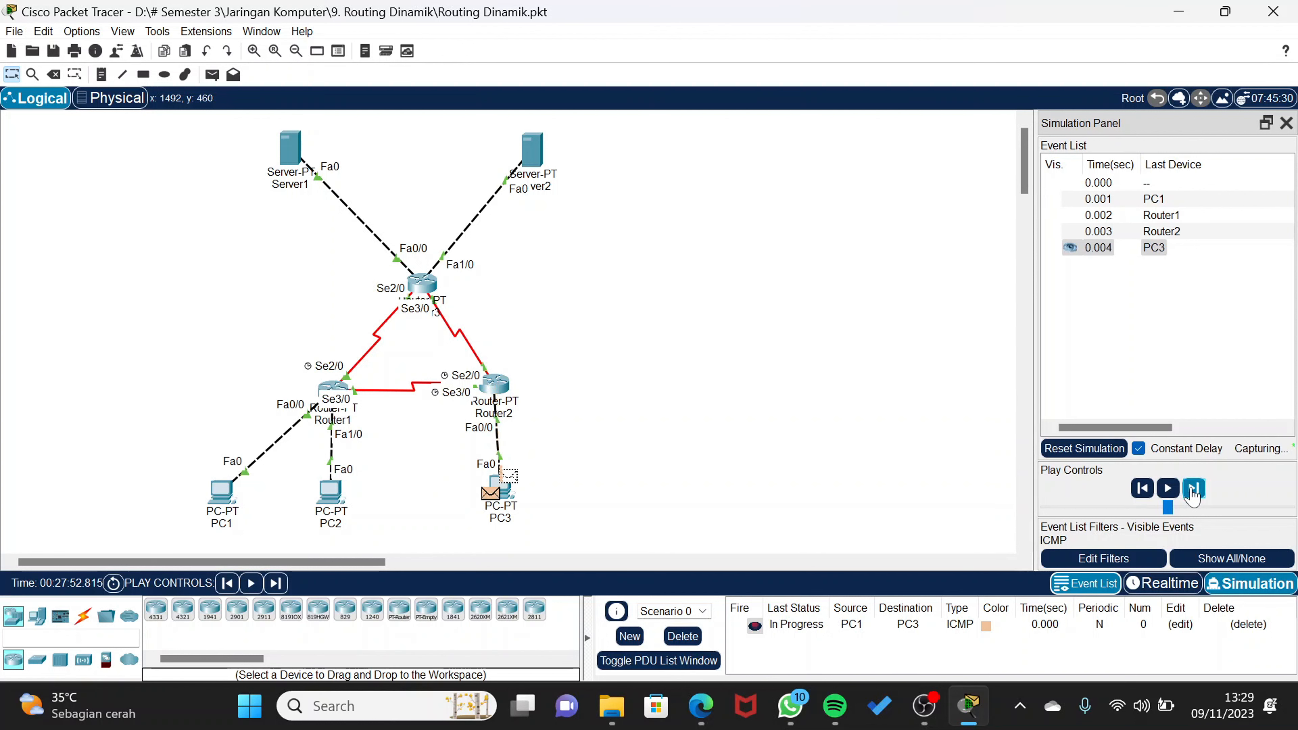
{"action": "left_click", "coordinate": [1194, 490]}
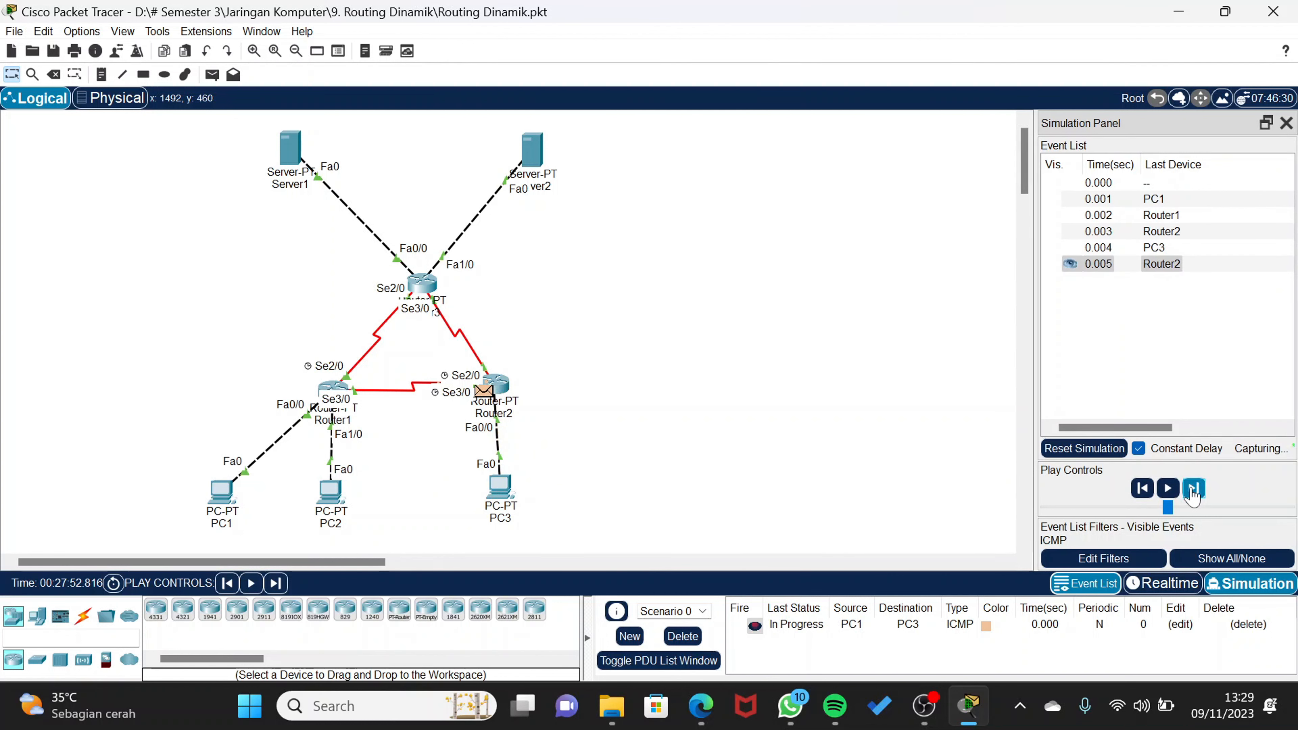
{"action": "left_click", "coordinate": [1193, 490]}
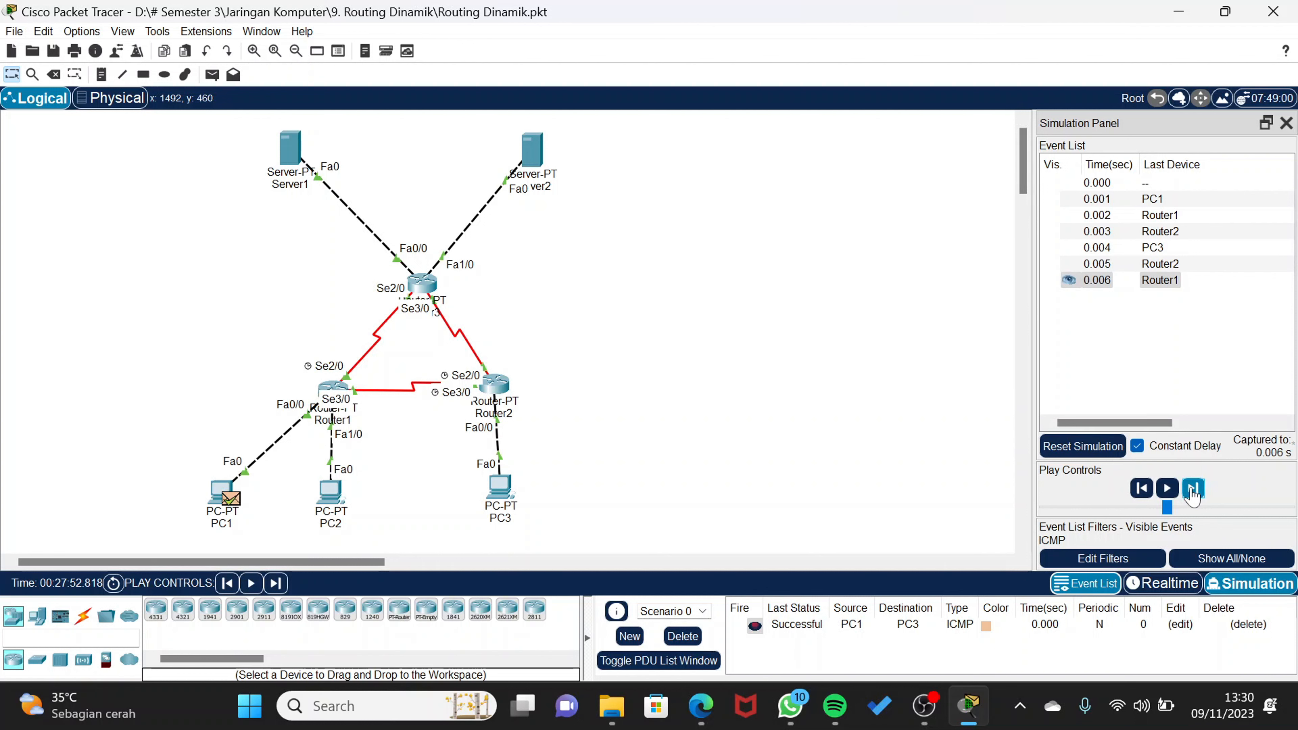
Delete the PC1-to-PC3 test scenario and create a simple PDU from PC1 to Server1
{"action": "left_click", "coordinate": [682, 636]}
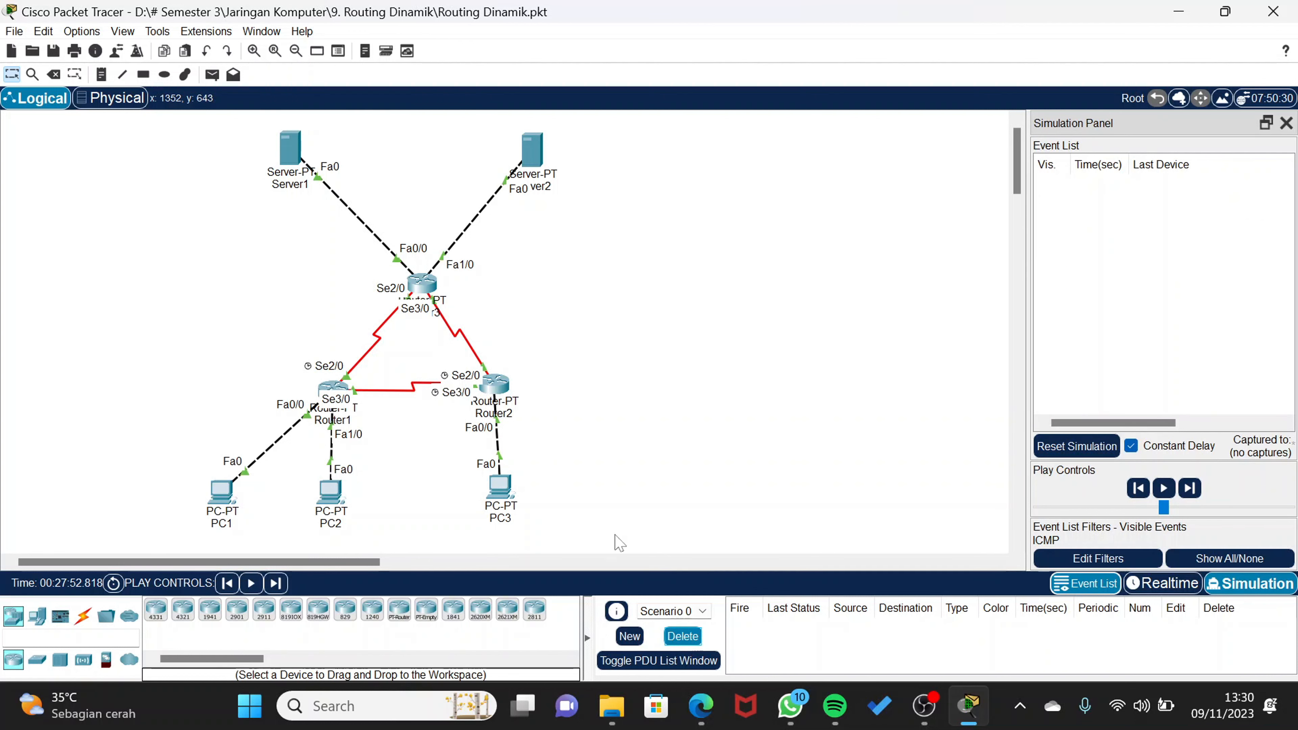
{"action": "left_click", "coordinate": [212, 74]}
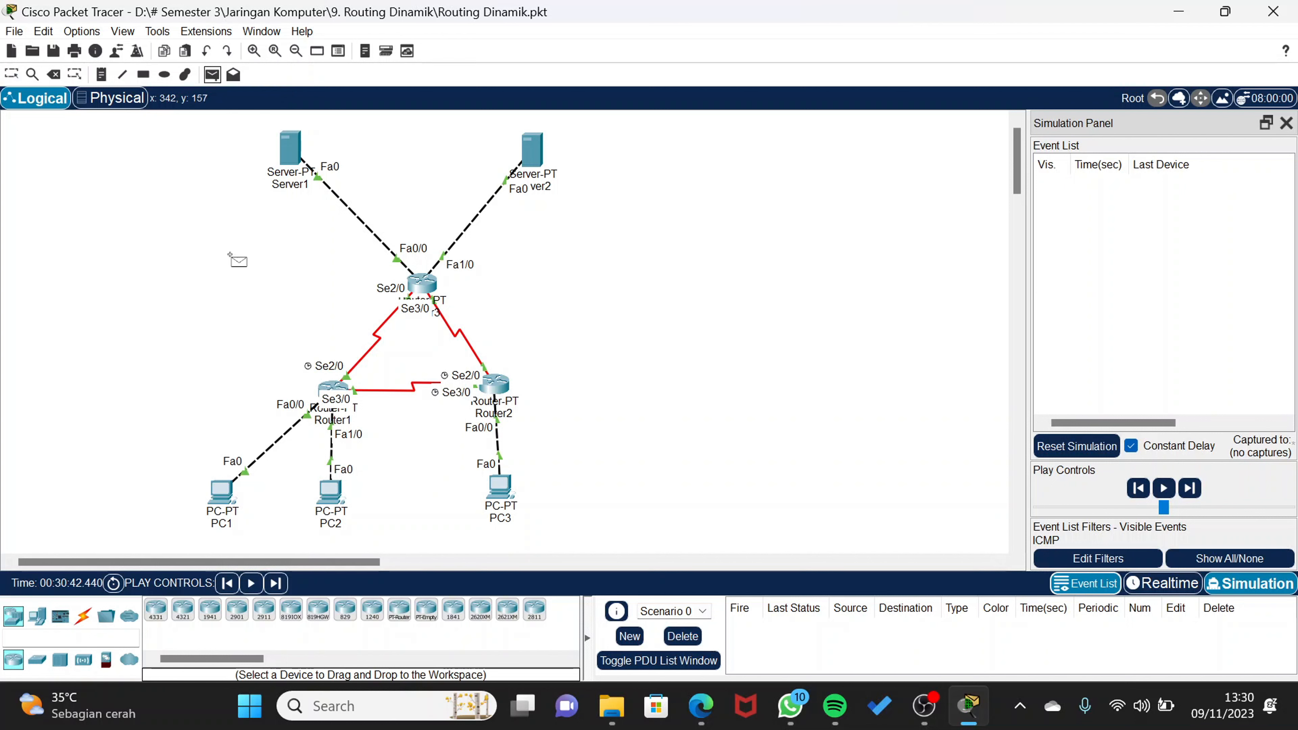
{"action": "left_click", "coordinate": [222, 491]}
{"action": "left_click", "coordinate": [289, 150]}
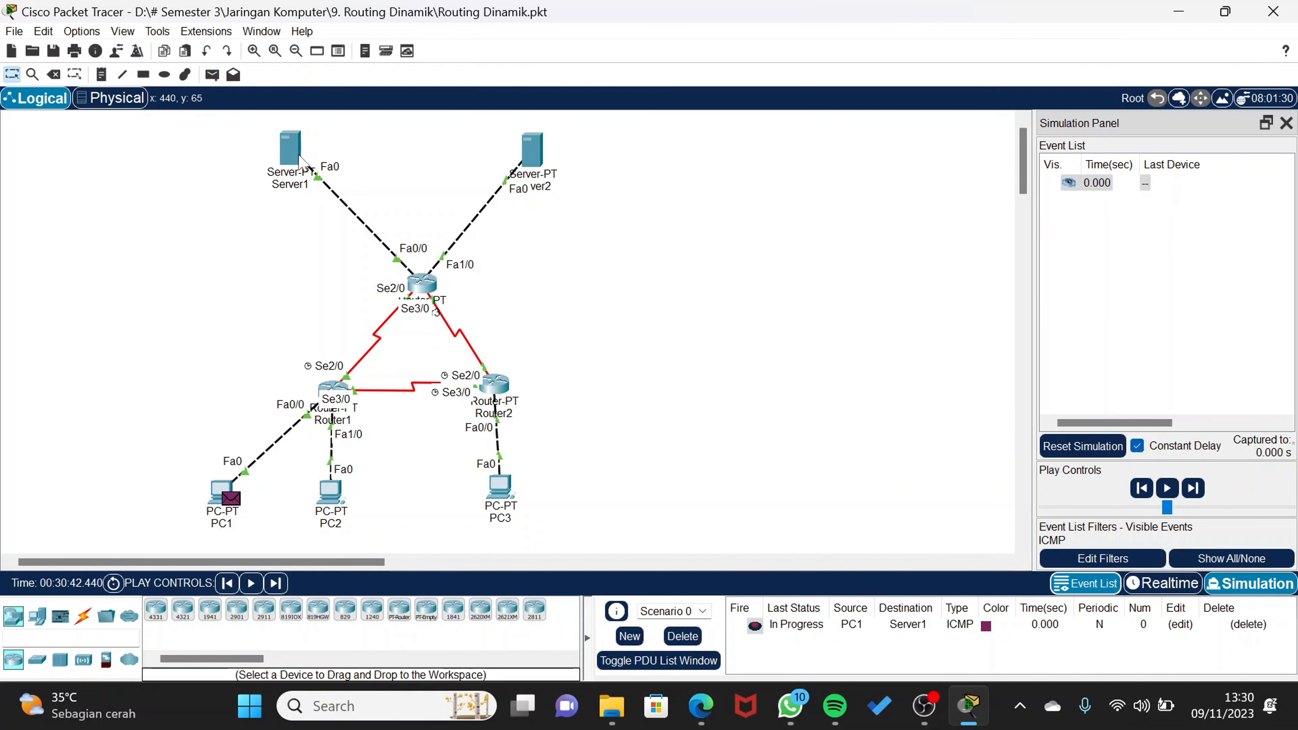
Advance the simulation event by event until the ICMP reply from Server1 gets back to PC1
{"action": "left_click", "coordinate": [1198, 492]}
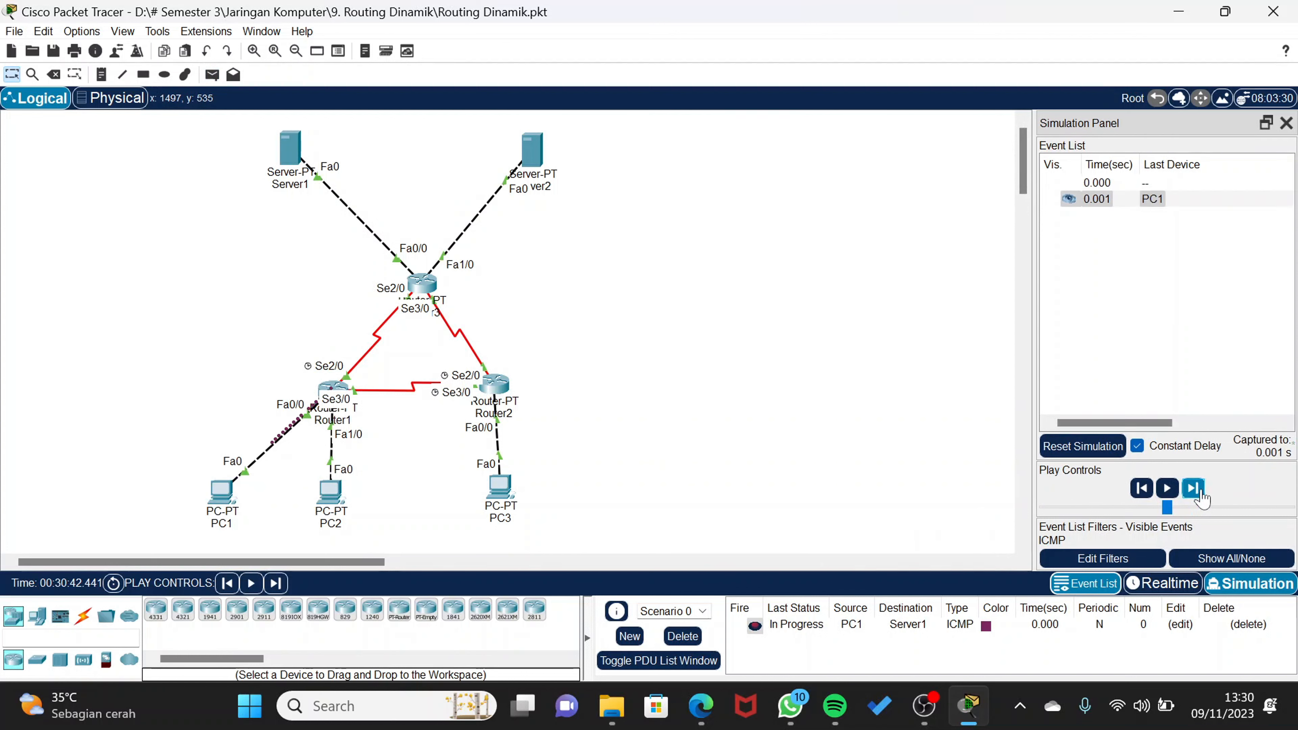
{"action": "left_click", "coordinate": [1198, 492]}
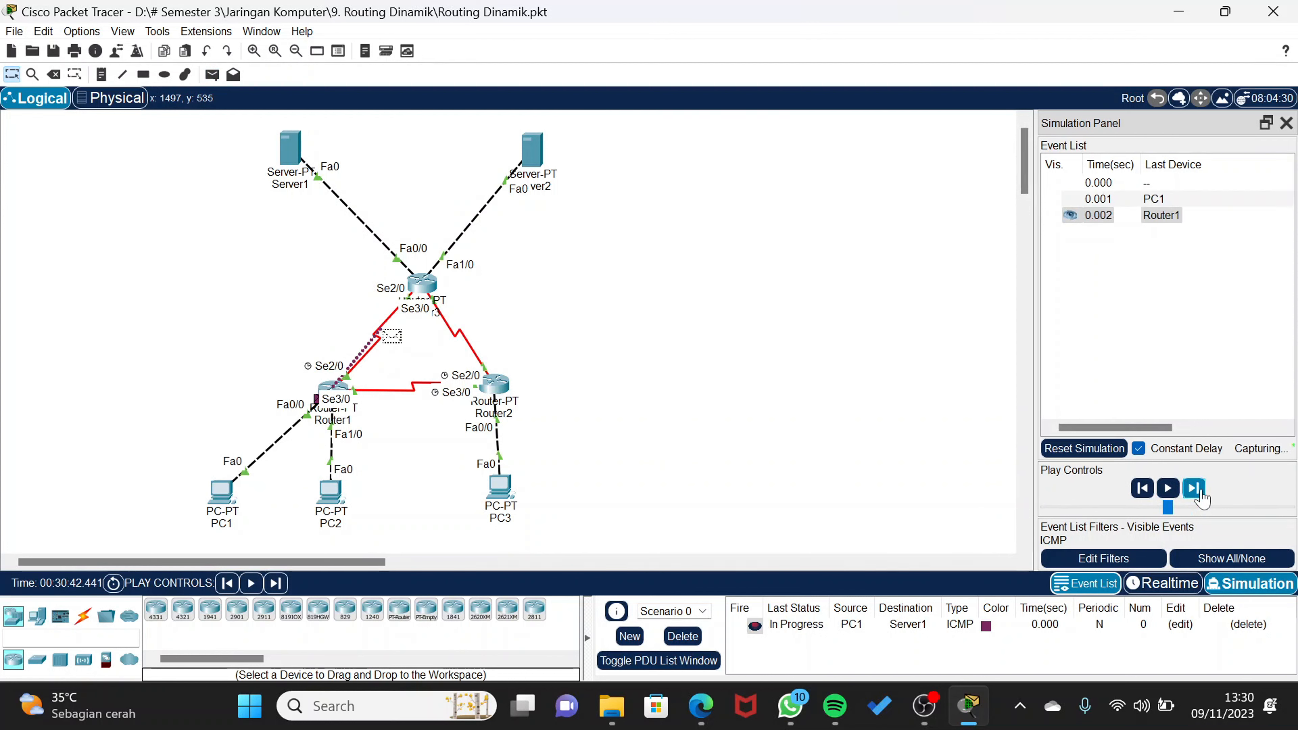
{"action": "left_click", "coordinate": [1198, 492]}
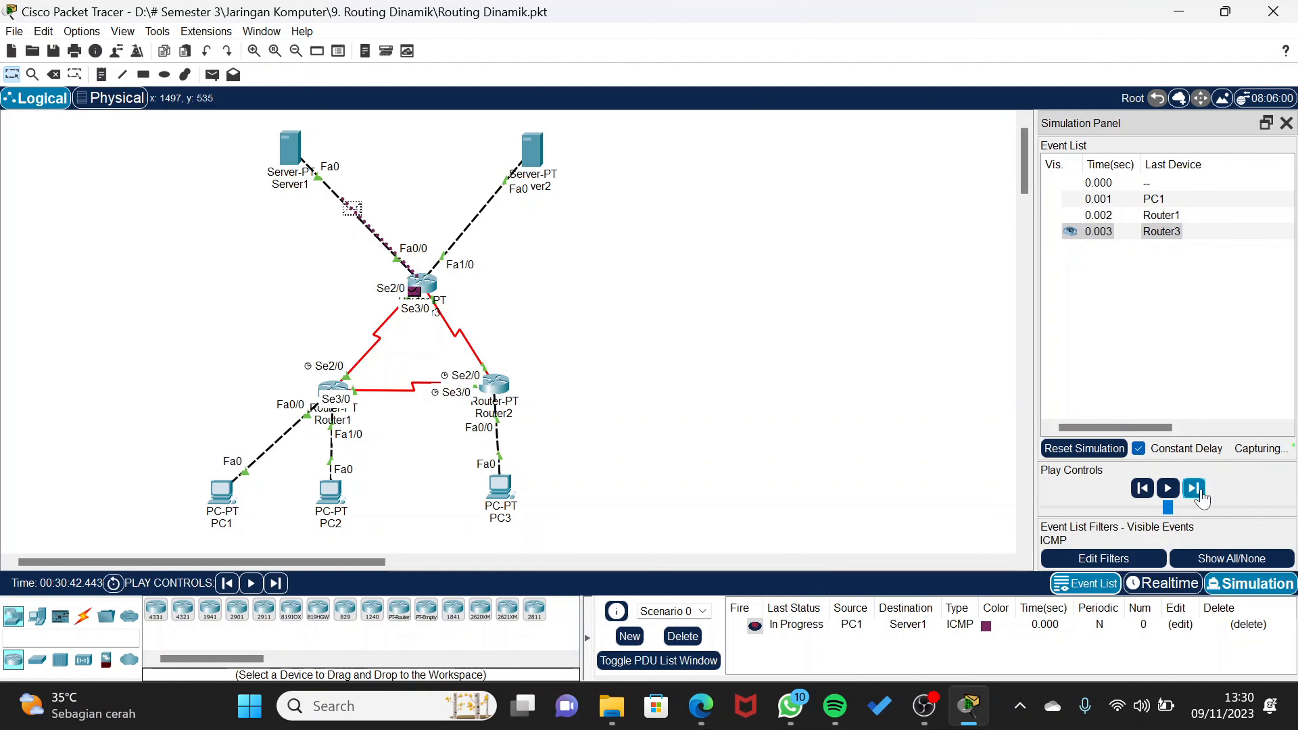
{"action": "left_click", "coordinate": [1199, 493]}
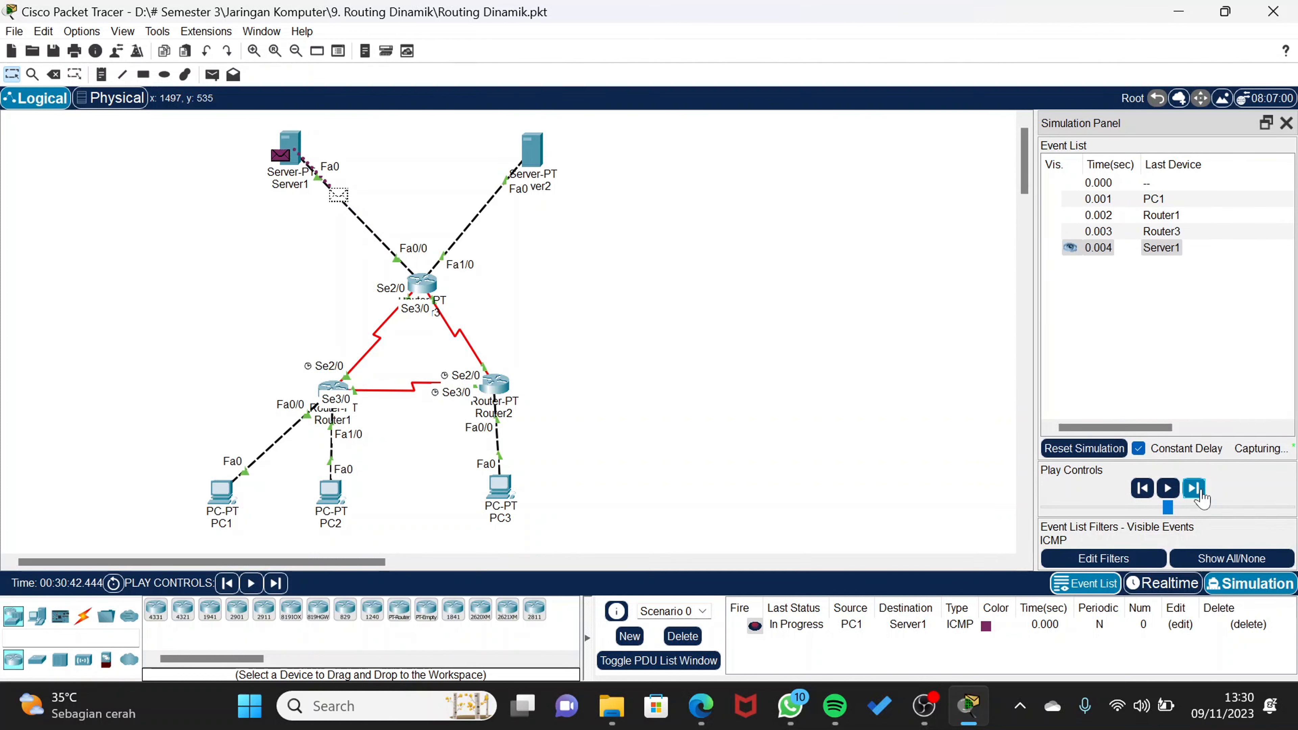
{"action": "left_click", "coordinate": [1200, 492]}
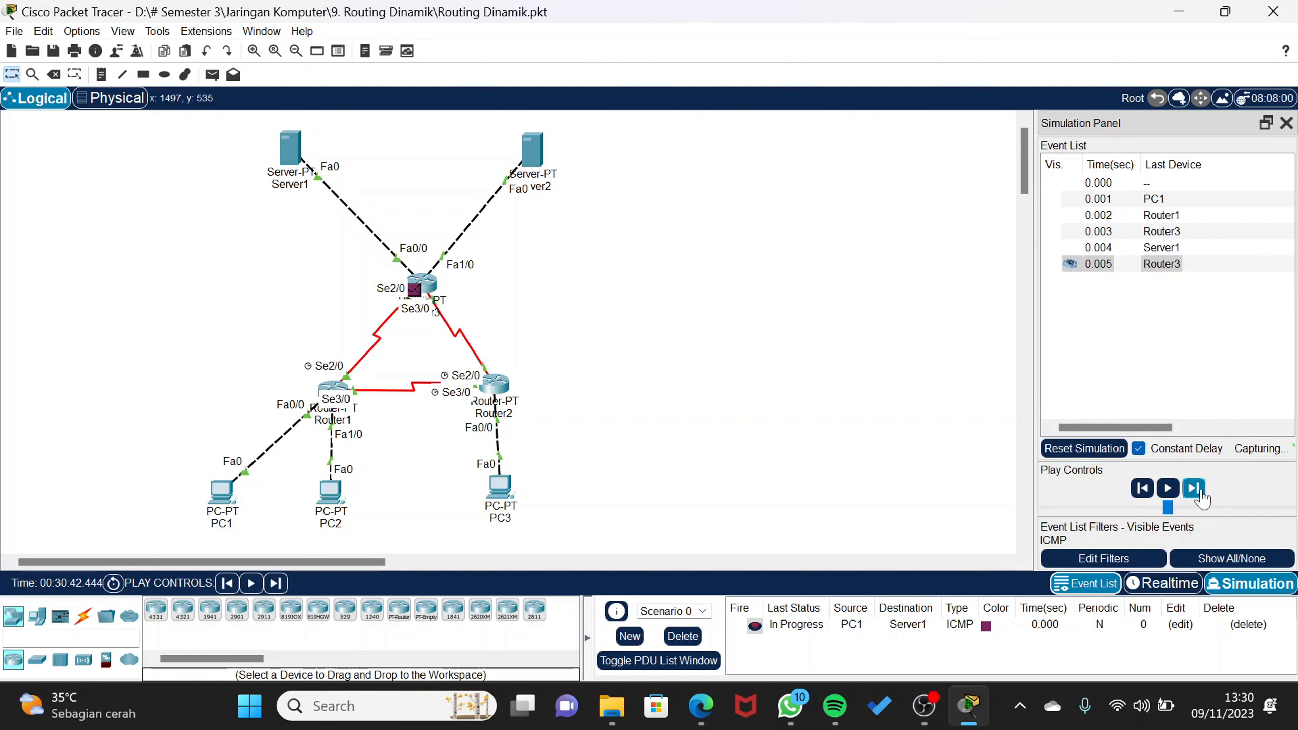
{"action": "left_click", "coordinate": [1200, 492]}
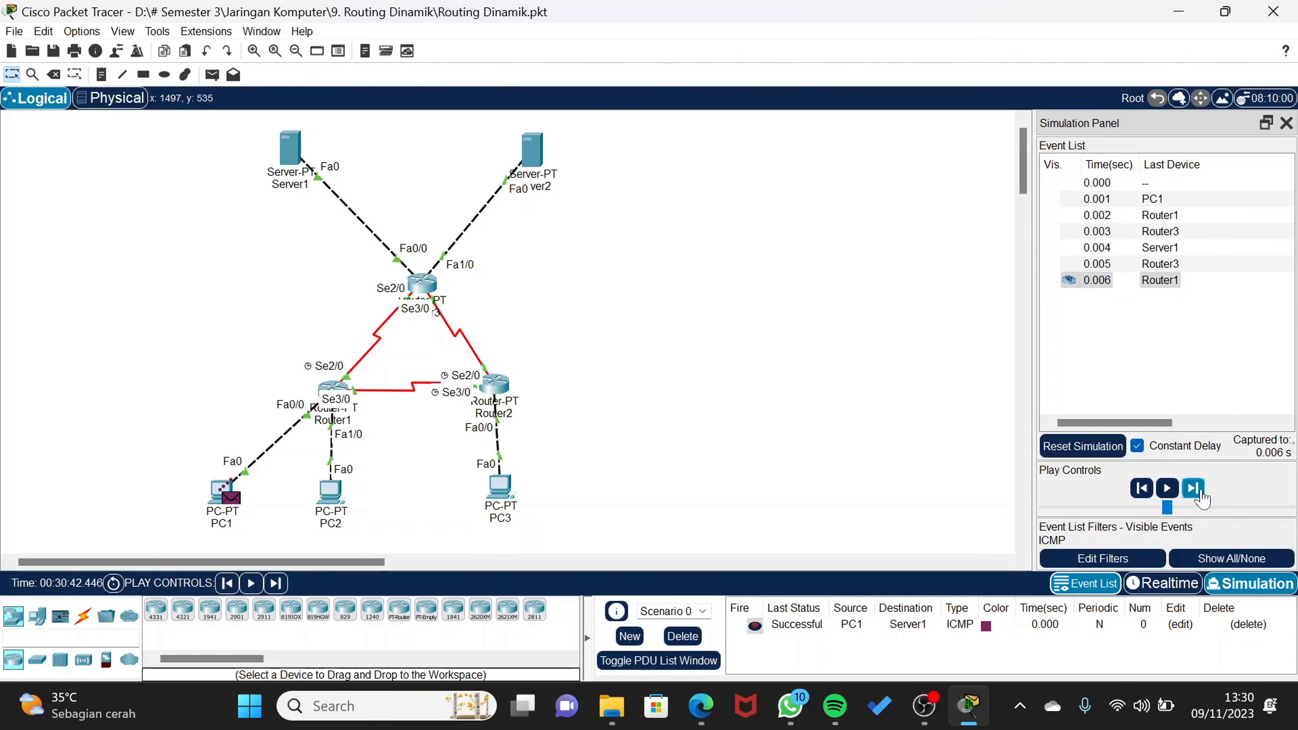
Delete the PC1-to-Server1 test scenario and create a simple PDU from PC1 to Server2
{"action": "left_click", "coordinate": [682, 637]}
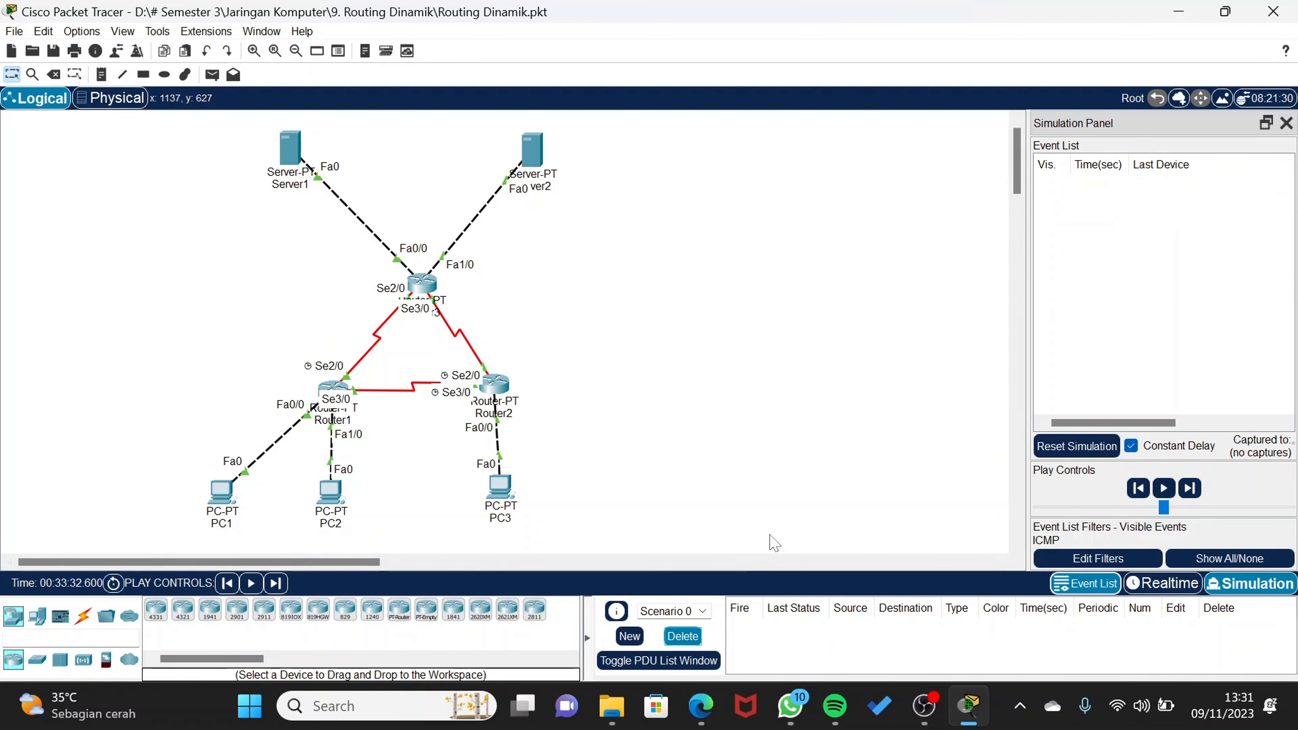
{"action": "left_click", "coordinate": [212, 75]}
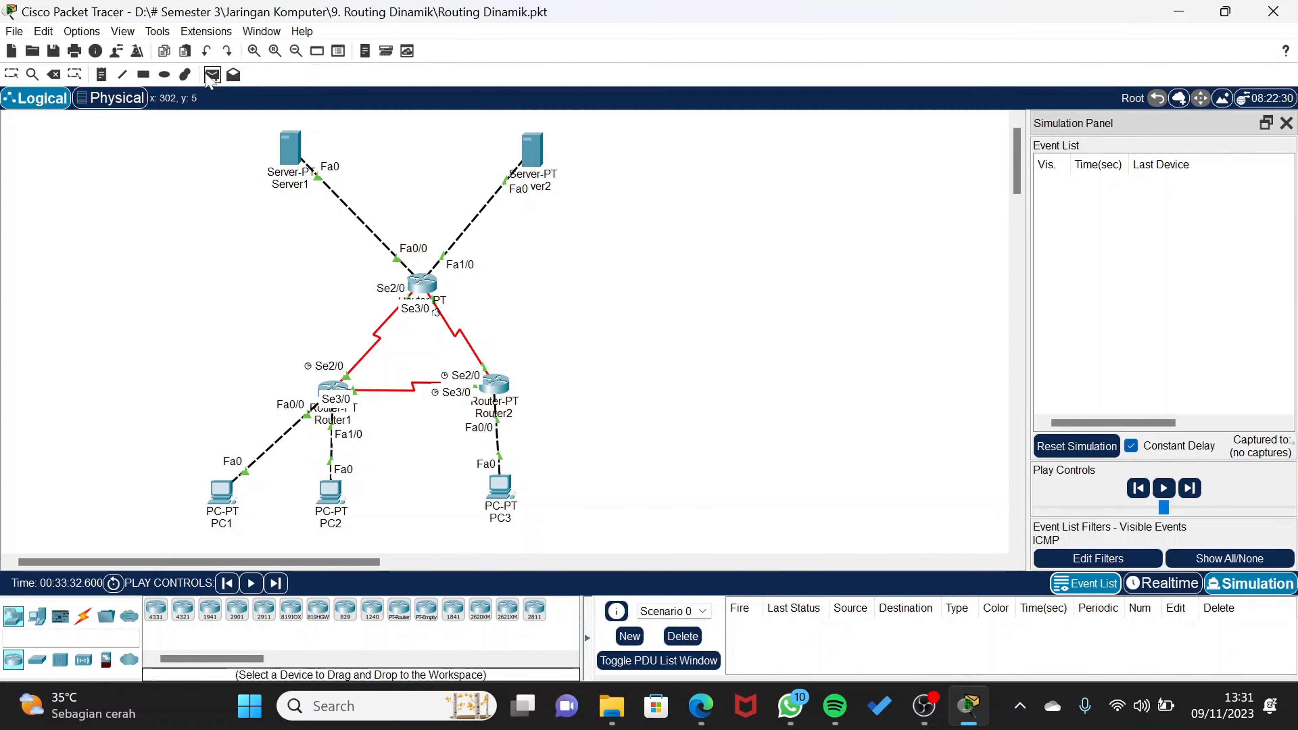
{"action": "left_click", "coordinate": [218, 497]}
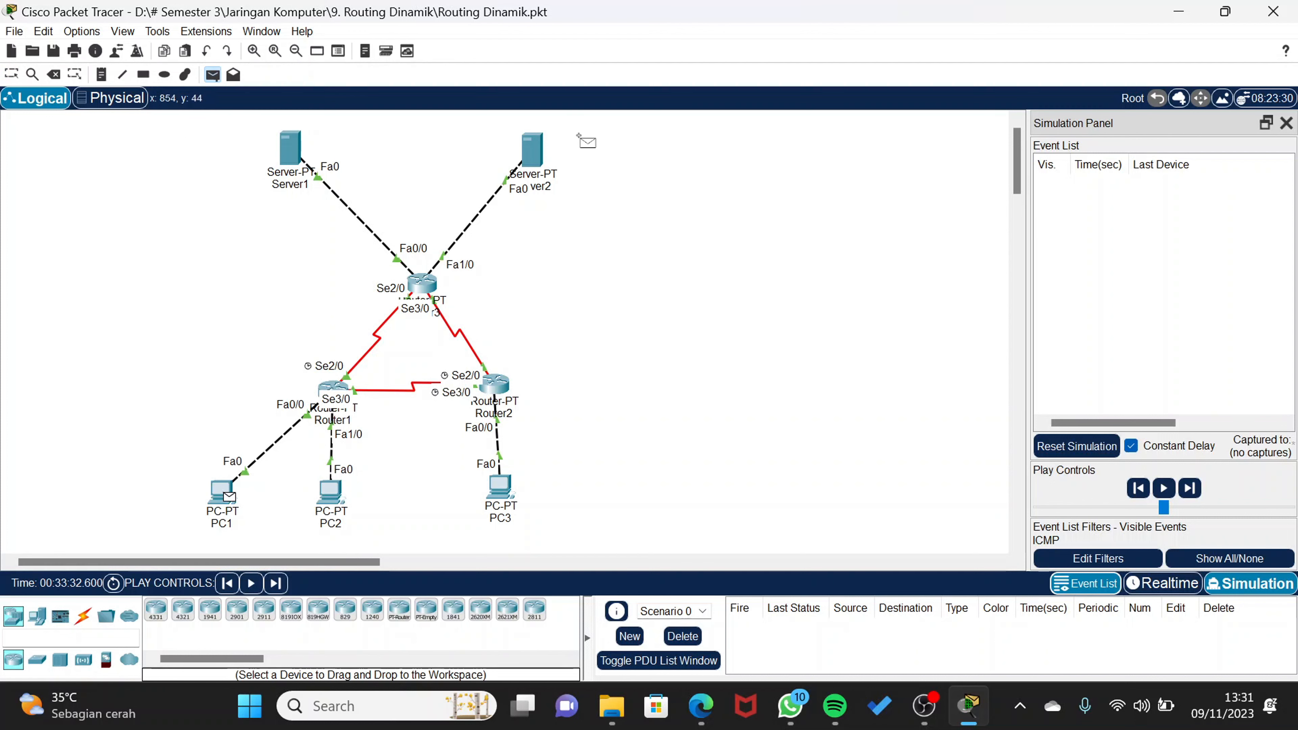
{"action": "left_click", "coordinate": [534, 154]}
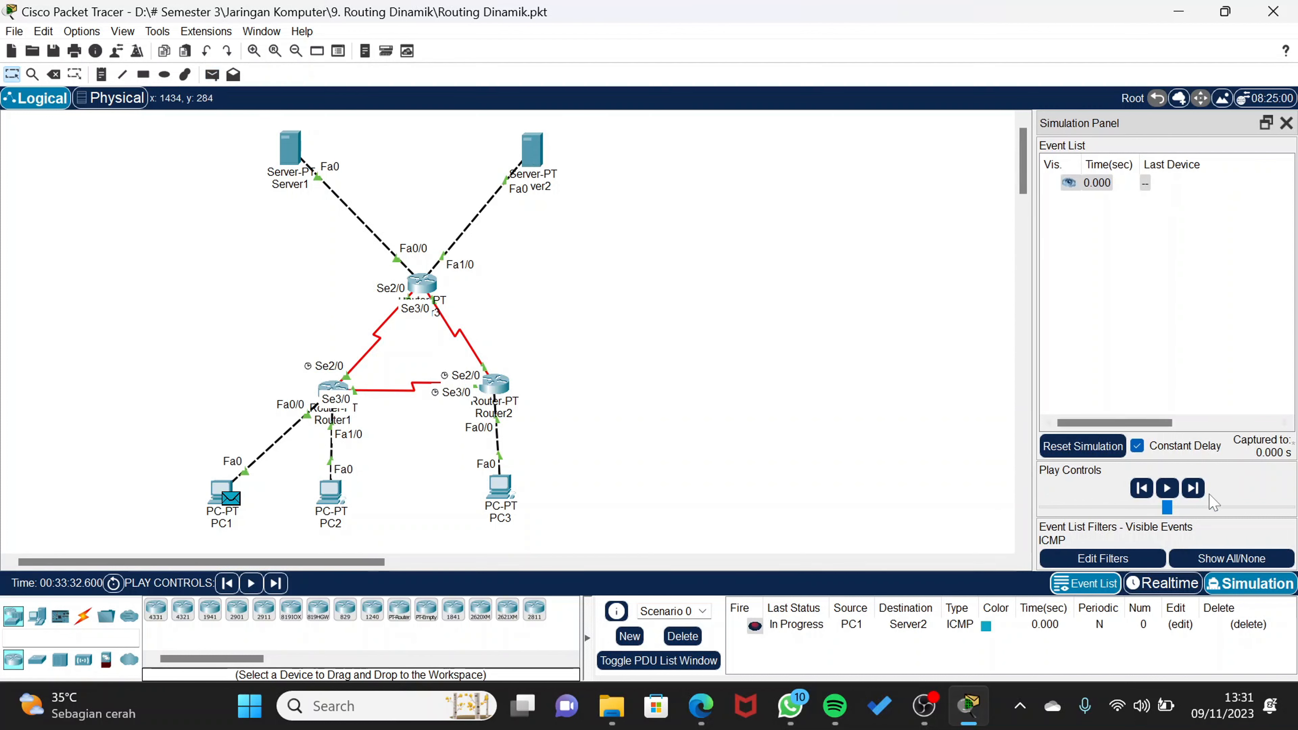
Advance the simulation event by event until the ICMP reply from Server2 gets back to PC1
{"action": "left_click", "coordinate": [1194, 490]}
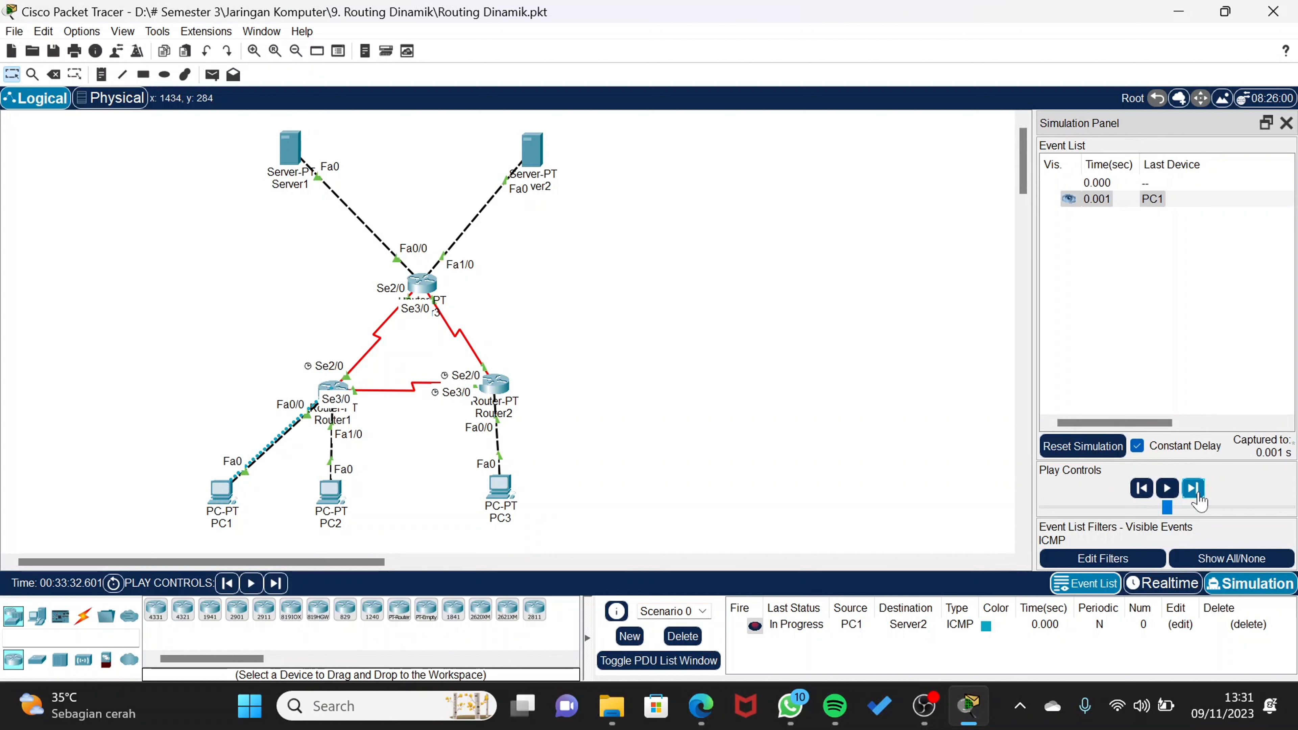
{"action": "left_click", "coordinate": [1197, 492]}
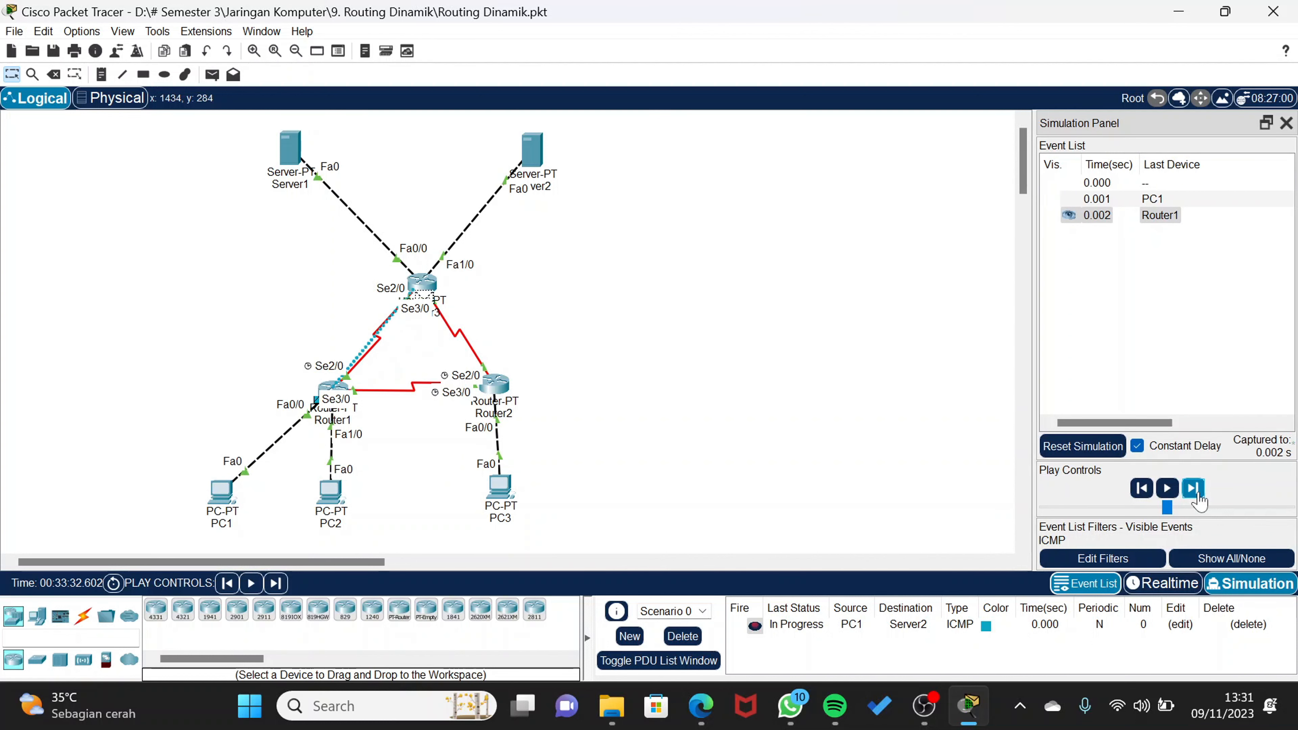
{"action": "left_click", "coordinate": [1196, 492]}
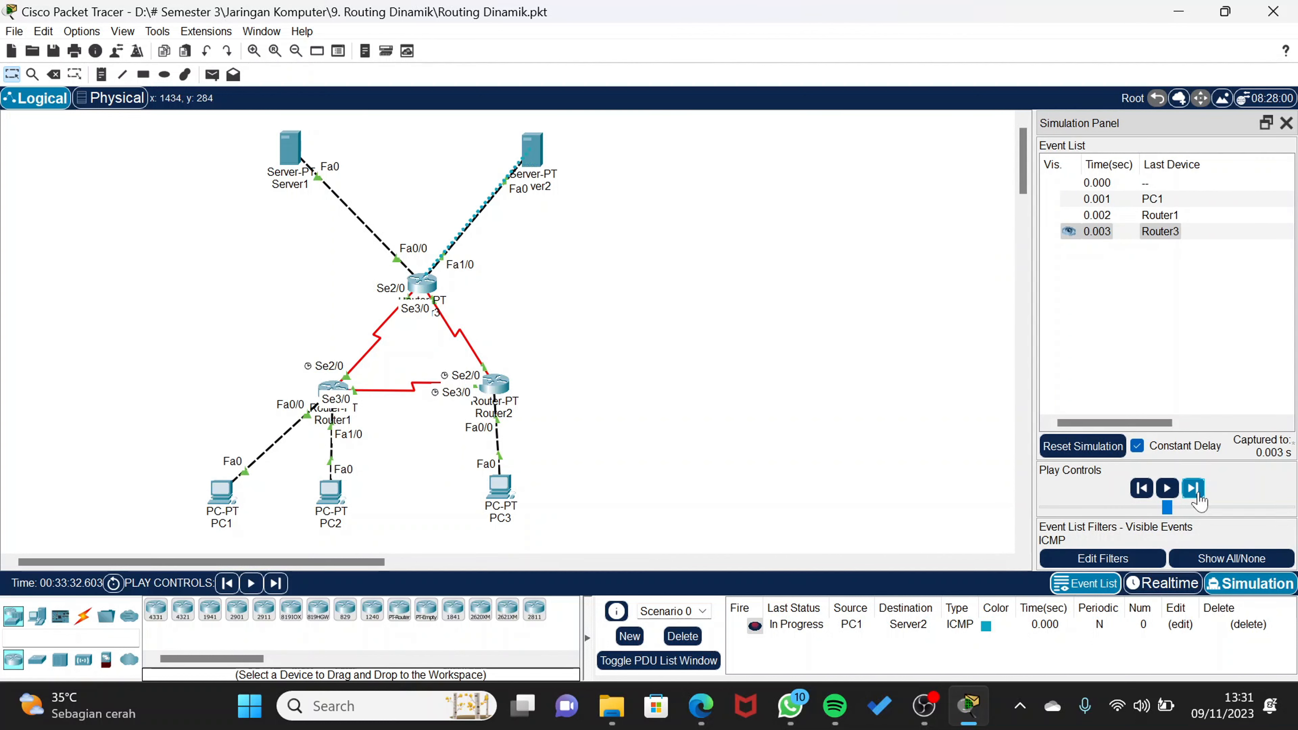
{"action": "left_click", "coordinate": [1196, 492]}
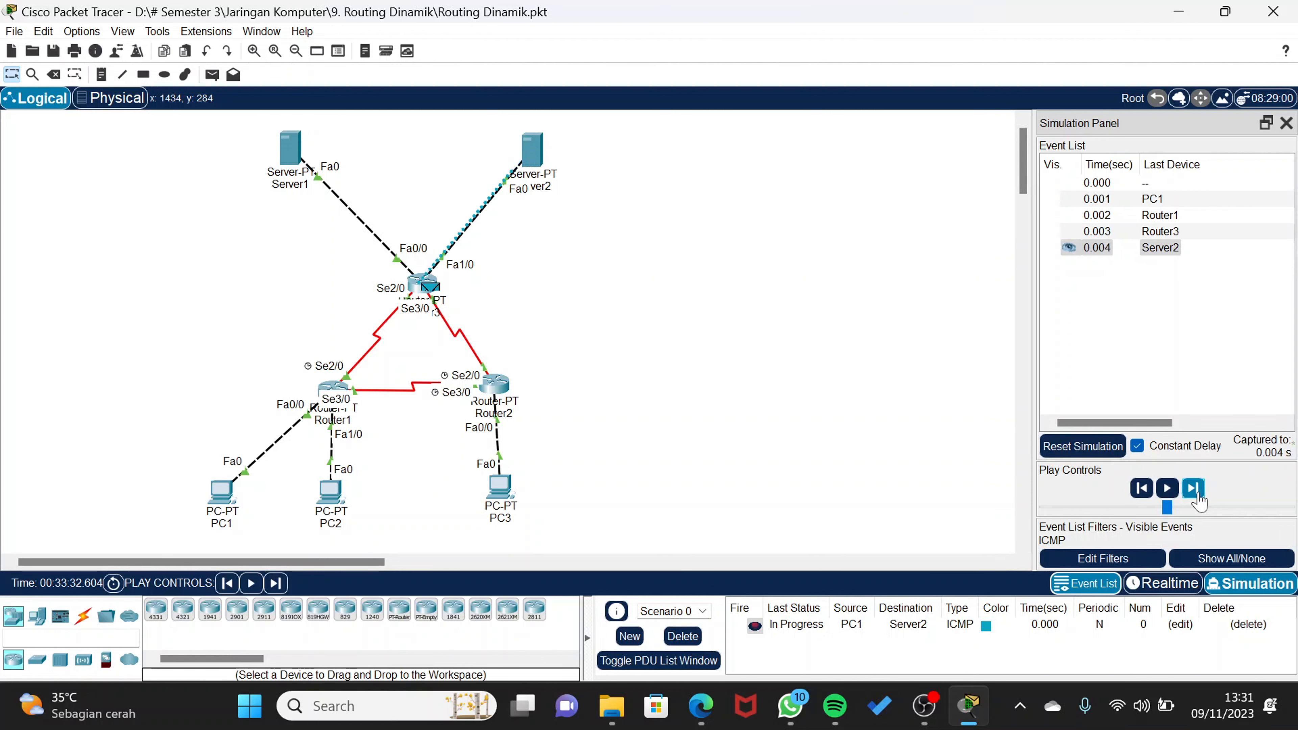
{"action": "left_click", "coordinate": [1196, 492]}
{"action": "left_click", "coordinate": [1196, 492]}
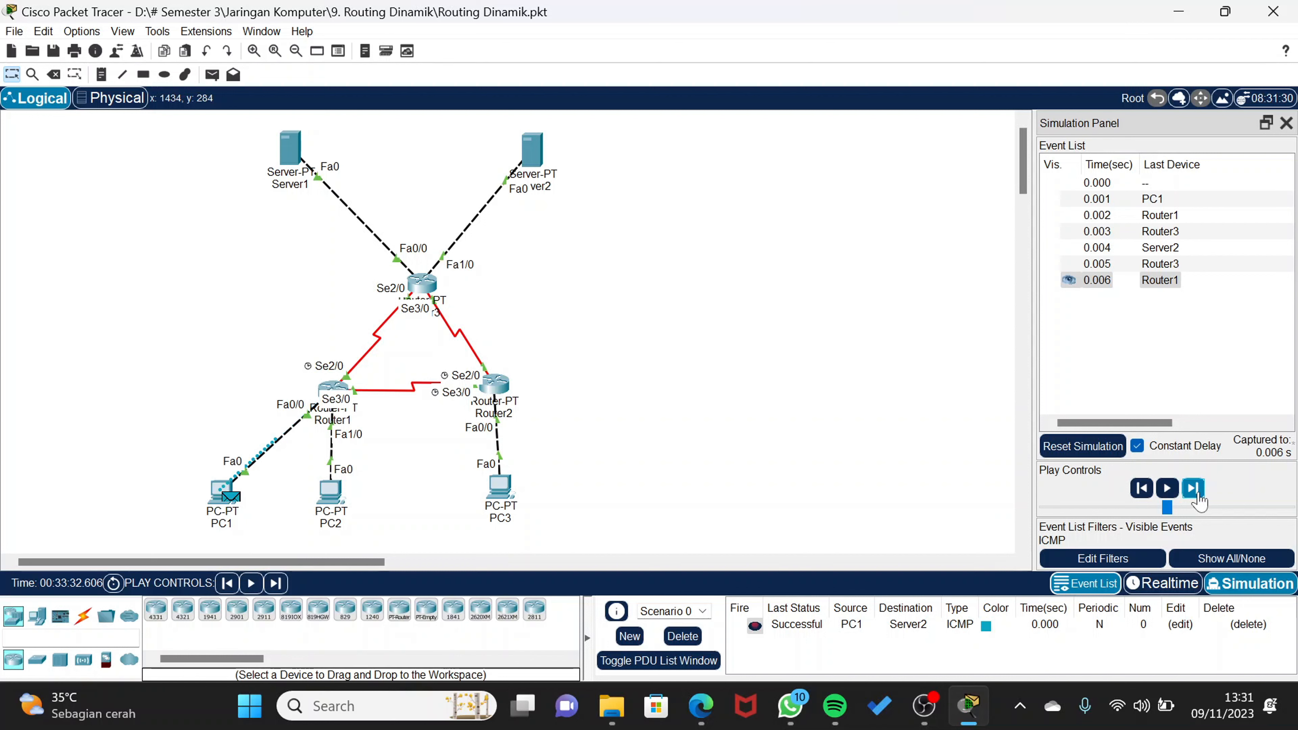
Delete the PC1-to-Server2 test scenario and create a simple PDU from PC3 to PC1
{"action": "left_click", "coordinate": [684, 639]}
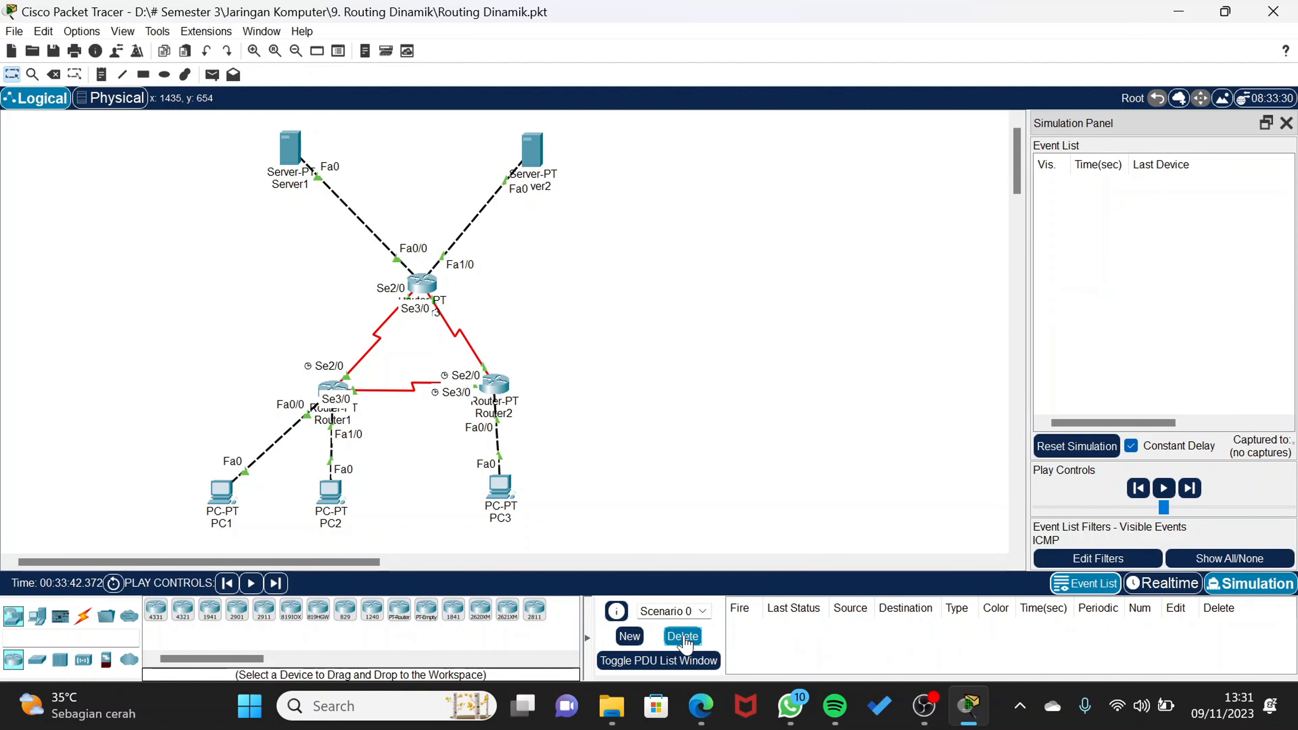
{"action": "key", "text": "p"}
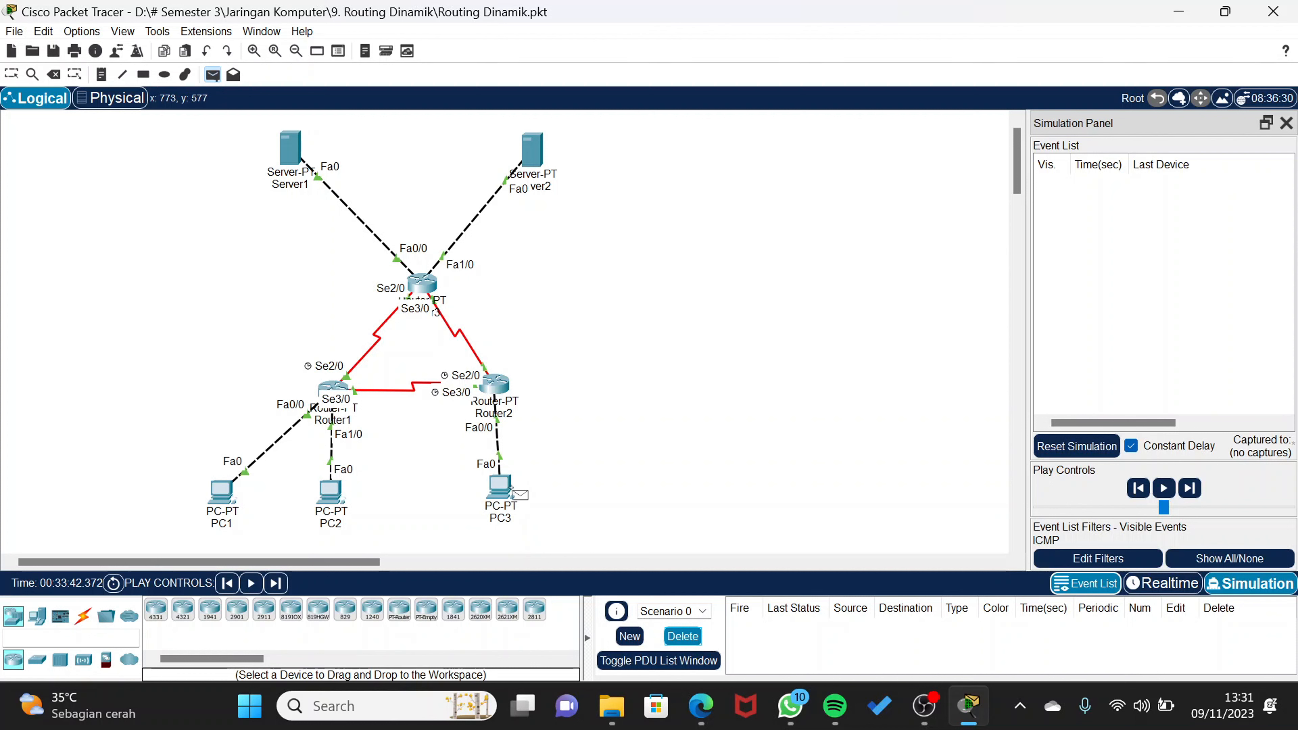
{"action": "left_click", "coordinate": [501, 487]}
{"action": "left_click", "coordinate": [230, 495]}
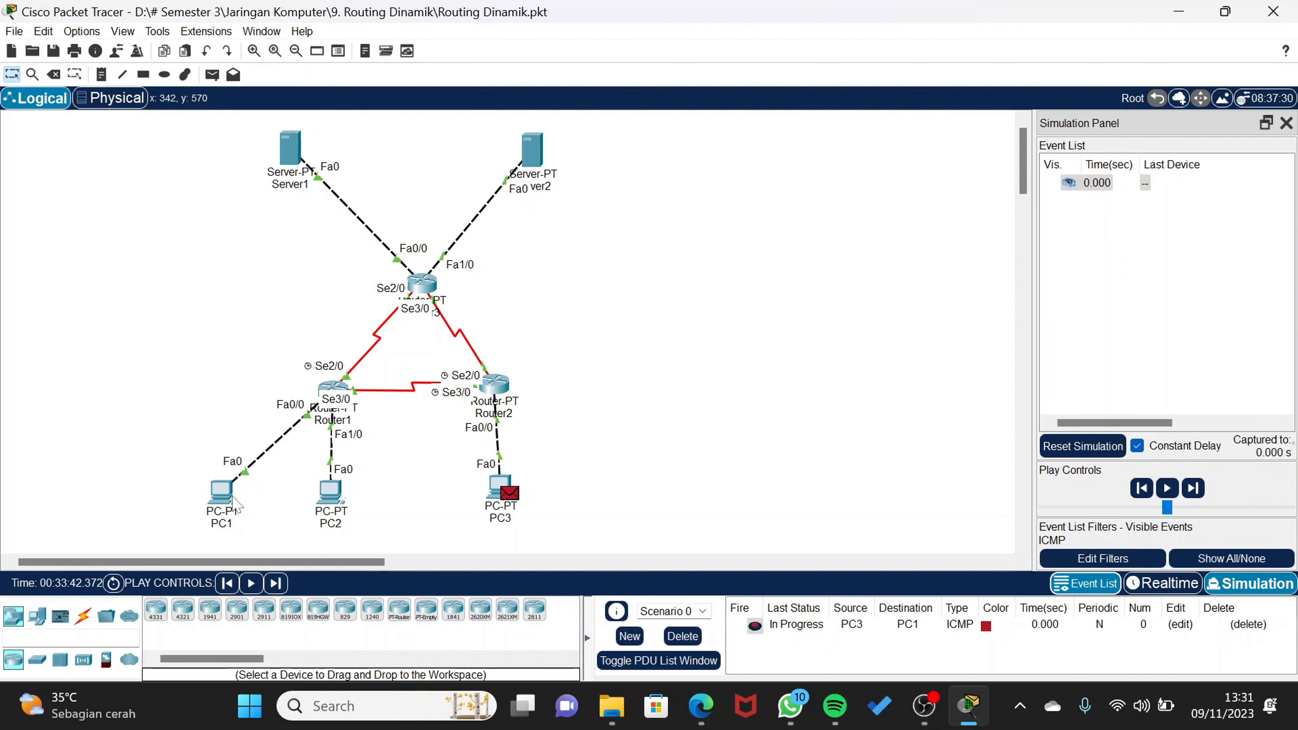
Advance the simulation event by event until the ICMP reply from PC1 gets back to PC3, and delete the test scenario
{"action": "left_click", "coordinate": [1193, 489]}
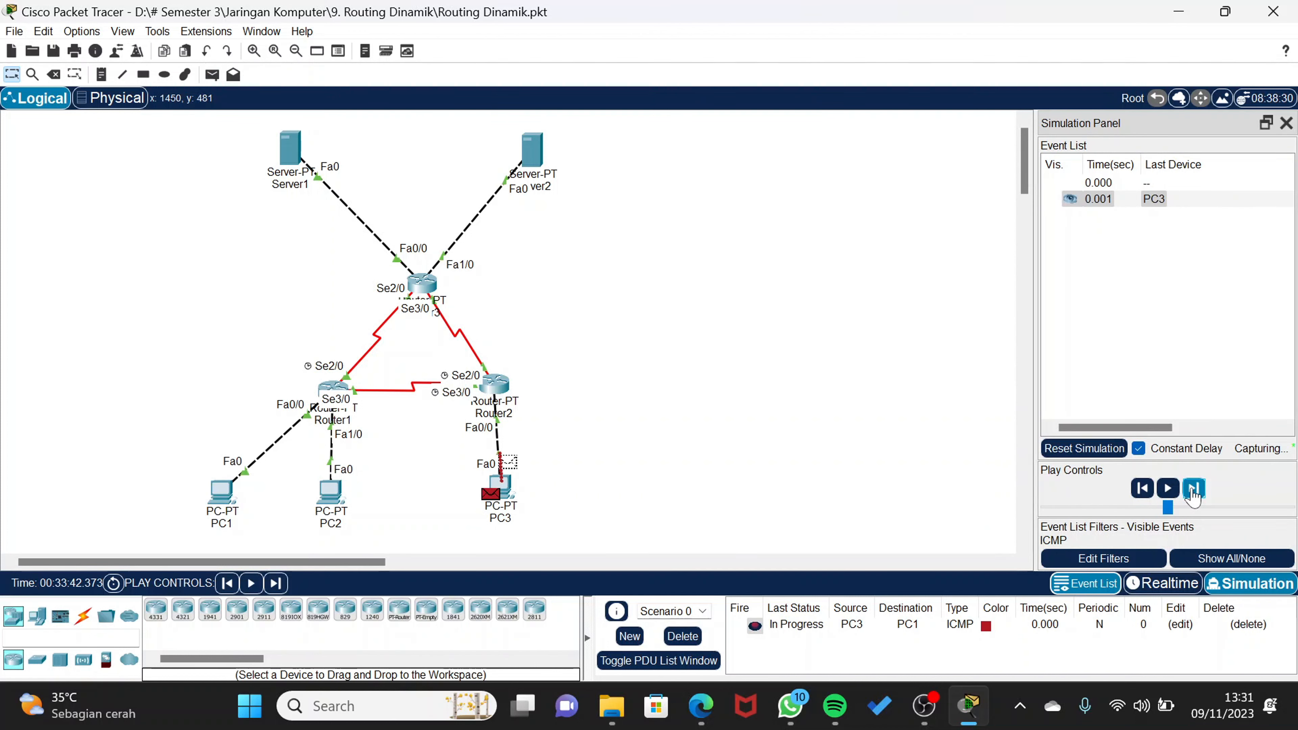
{"action": "left_click", "coordinate": [1194, 489]}
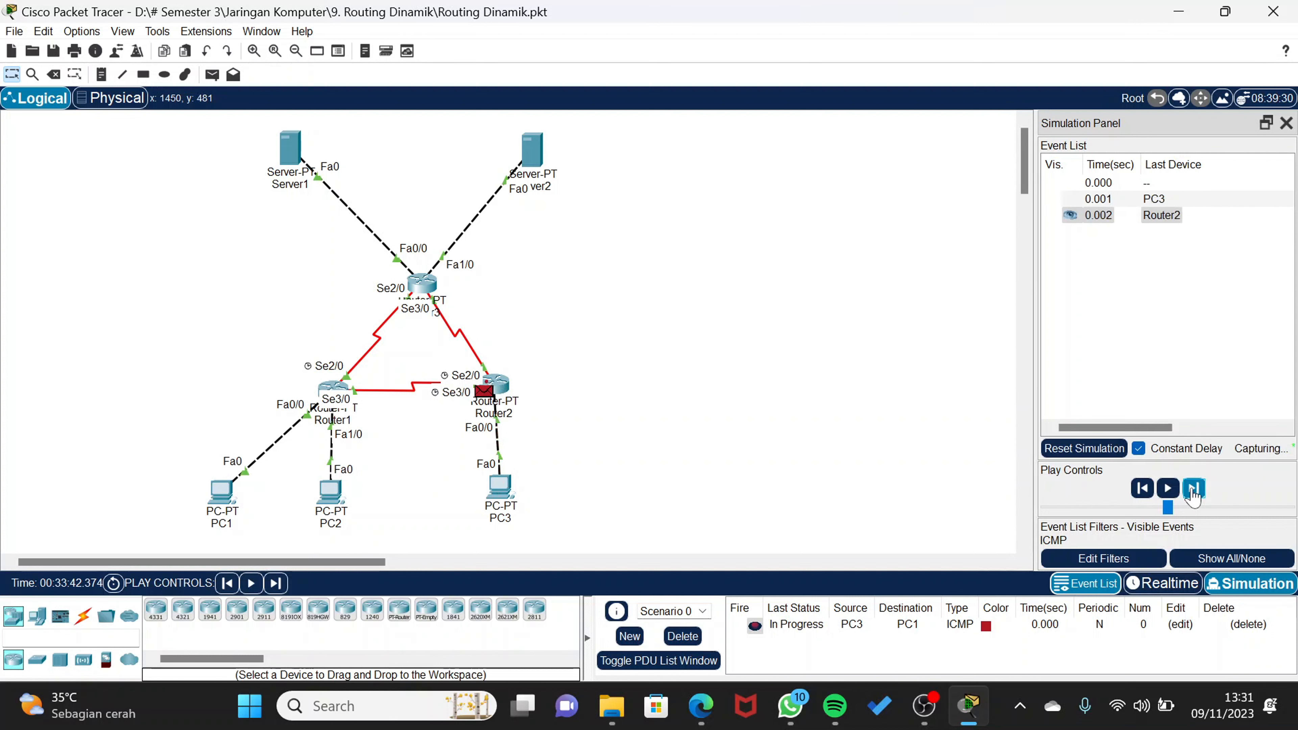
{"action": "left_click", "coordinate": [1194, 489]}
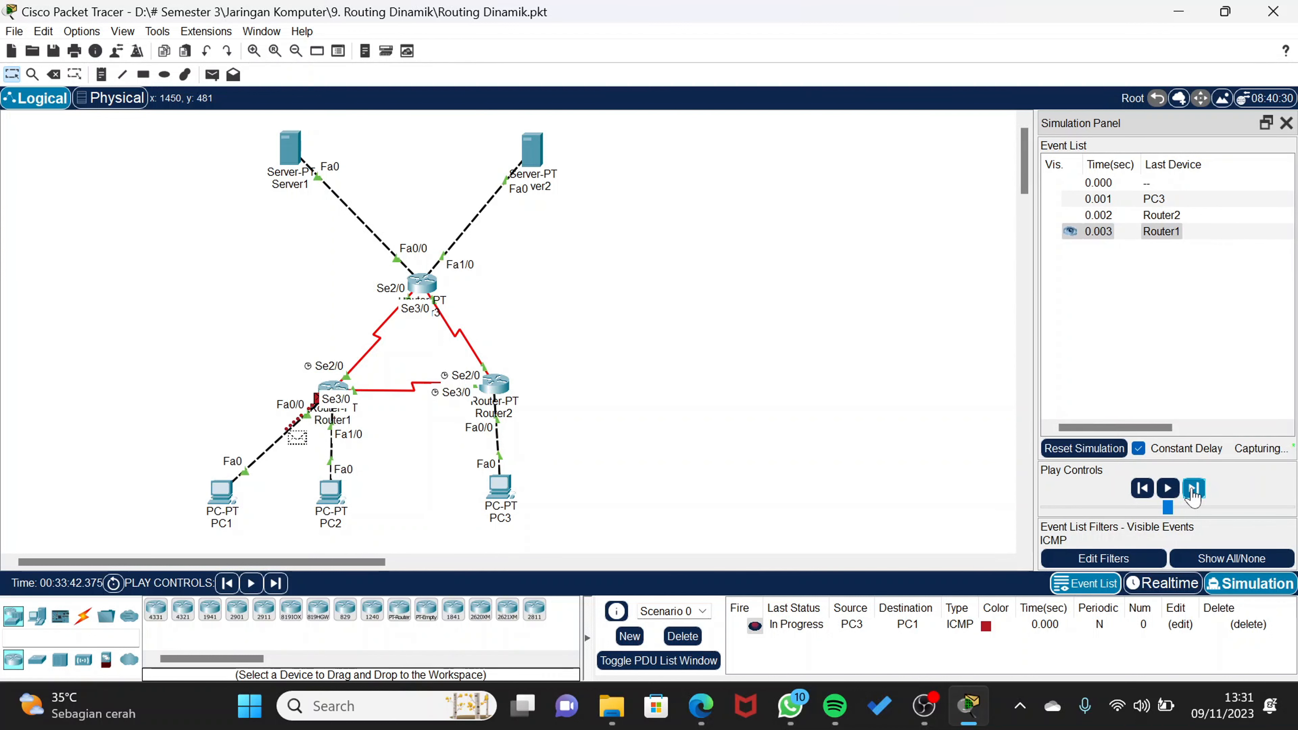
{"action": "left_click", "coordinate": [1193, 489]}
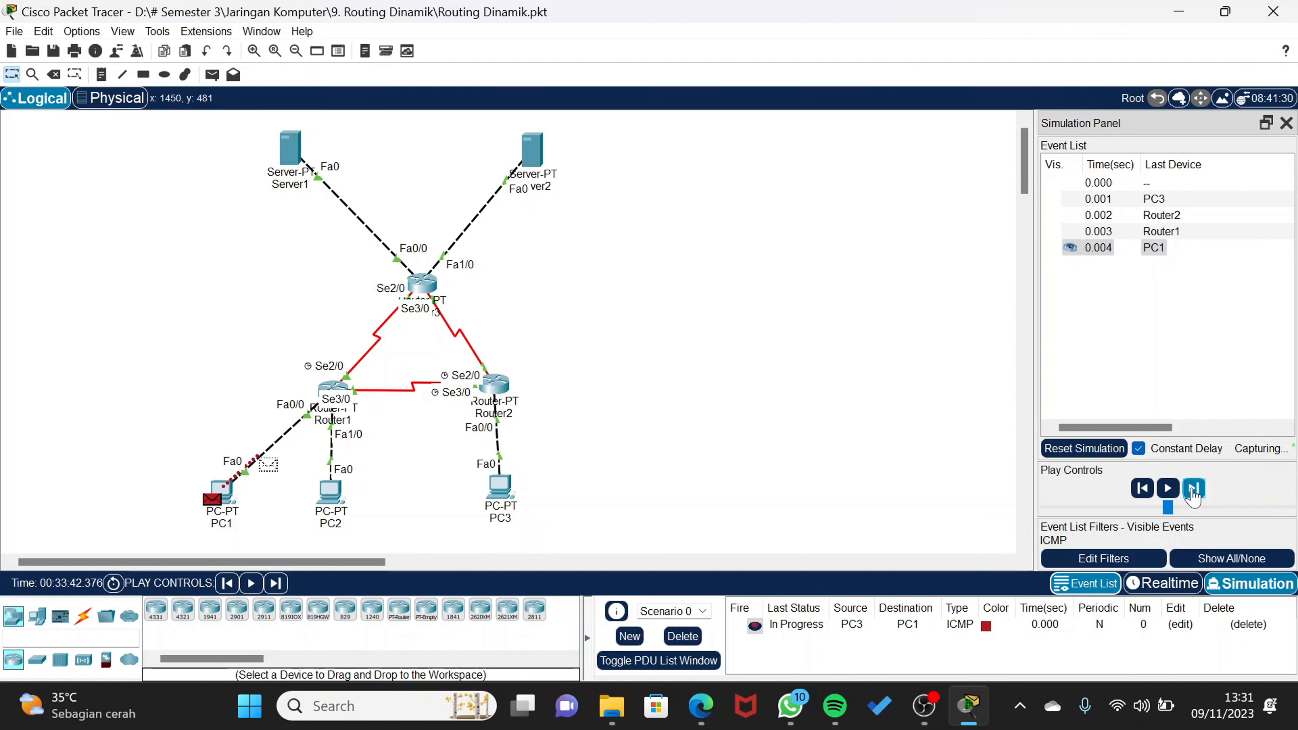
{"action": "left_click", "coordinate": [1194, 489]}
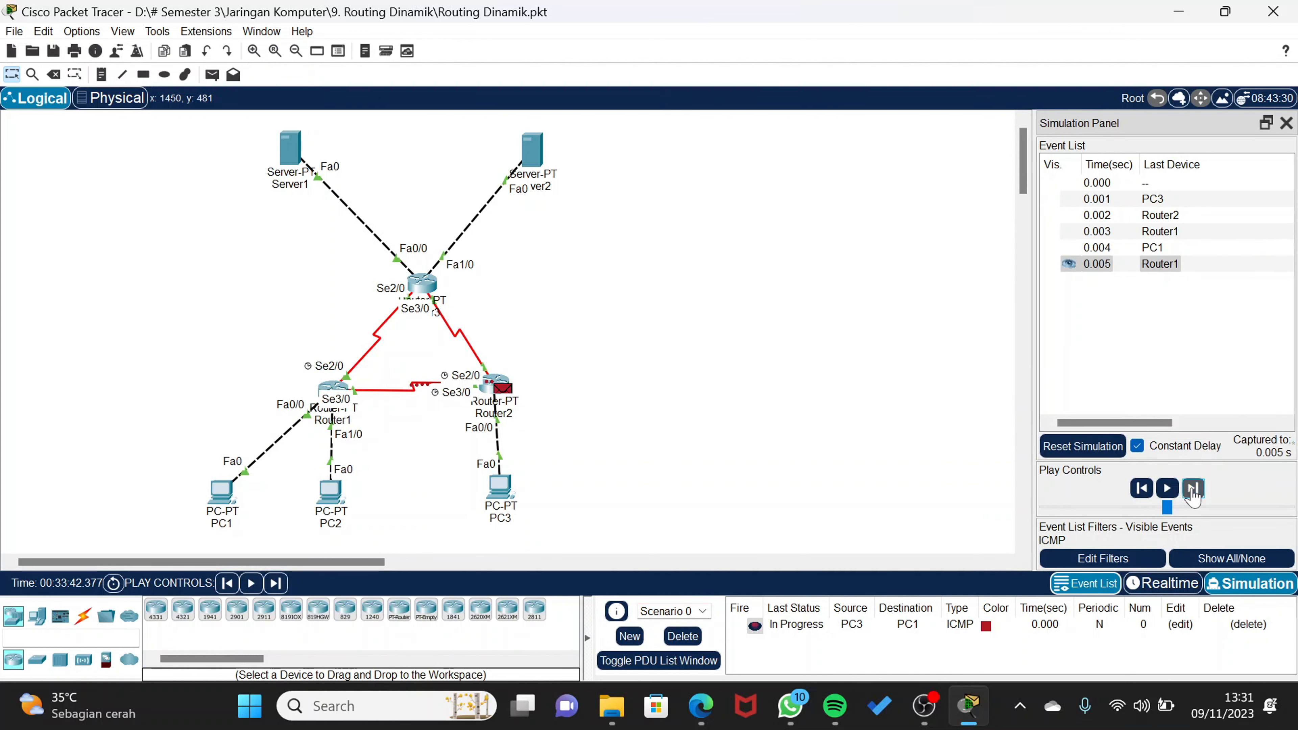
{"action": "left_click", "coordinate": [1194, 489]}
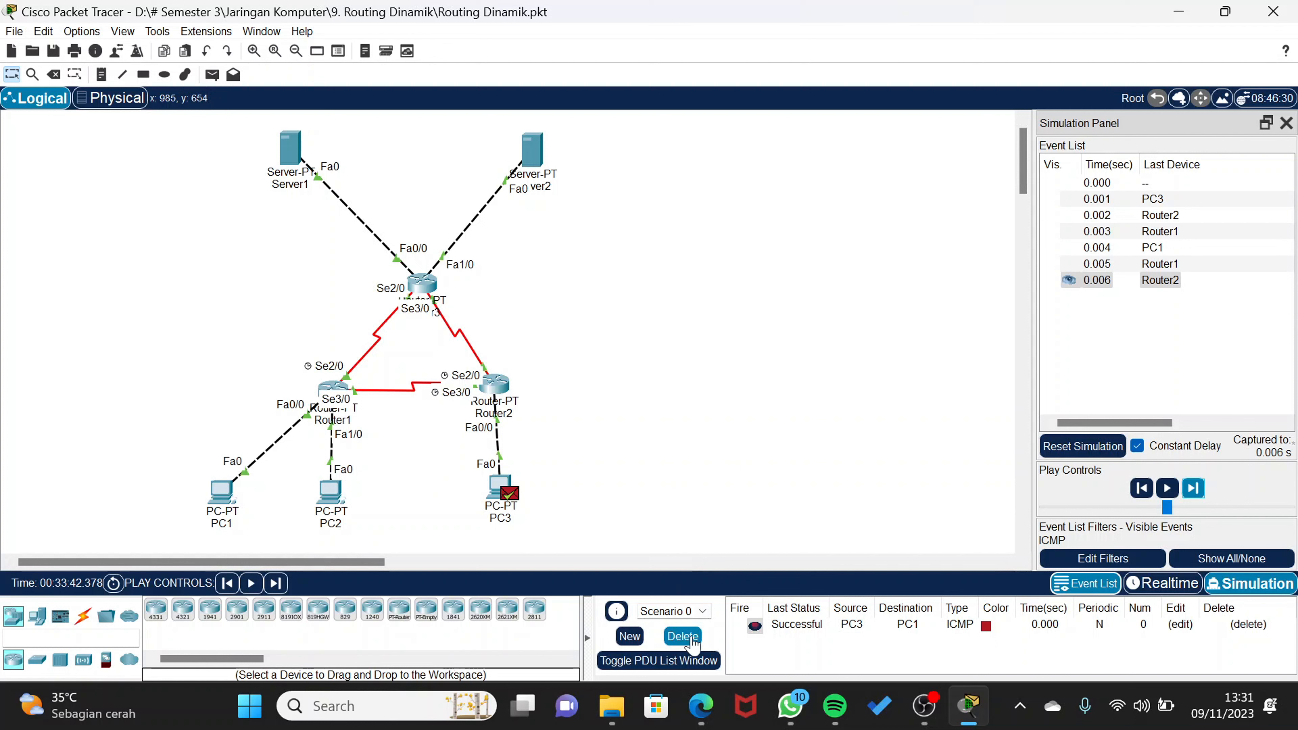
{"action": "left_click", "coordinate": [683, 637]}
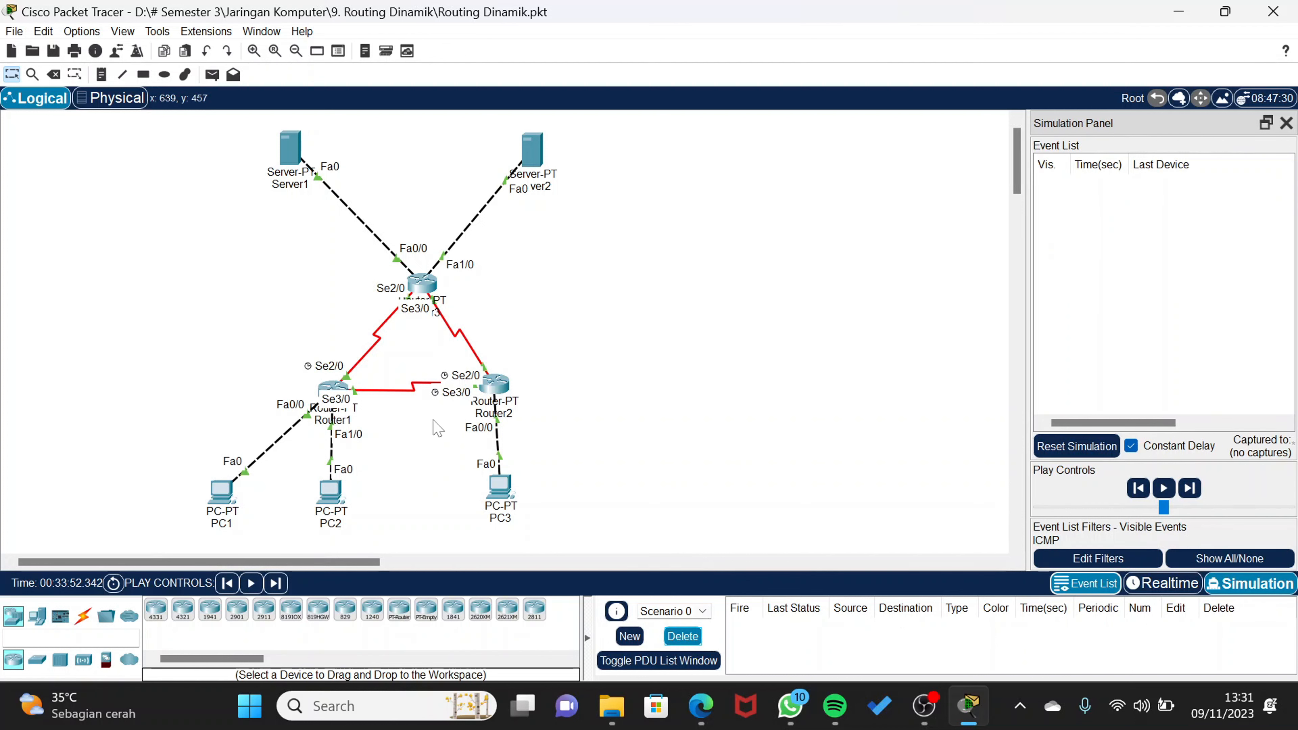
Create a simple PDU with PC3 as the source and PC2 as the destination
{"action": "key", "text": "p"}
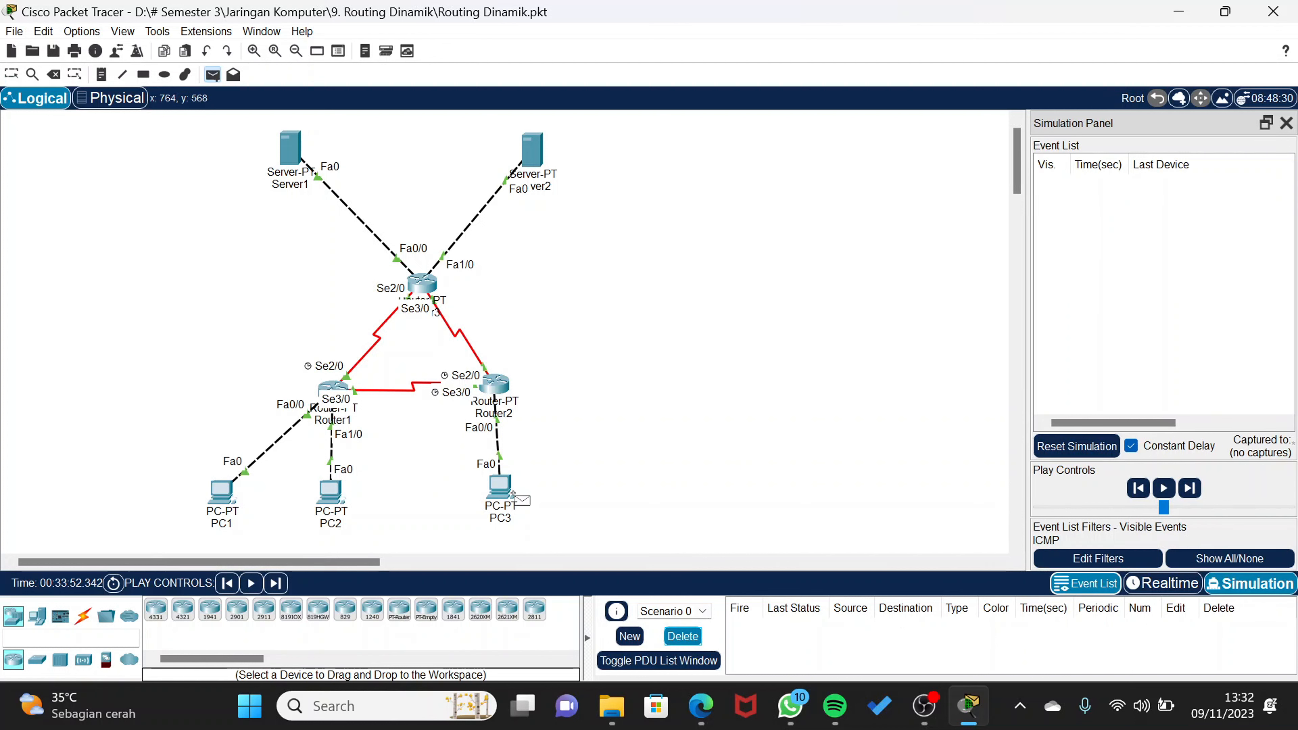
{"action": "left_click", "coordinate": [499, 489]}
{"action": "left_click", "coordinate": [333, 504]}
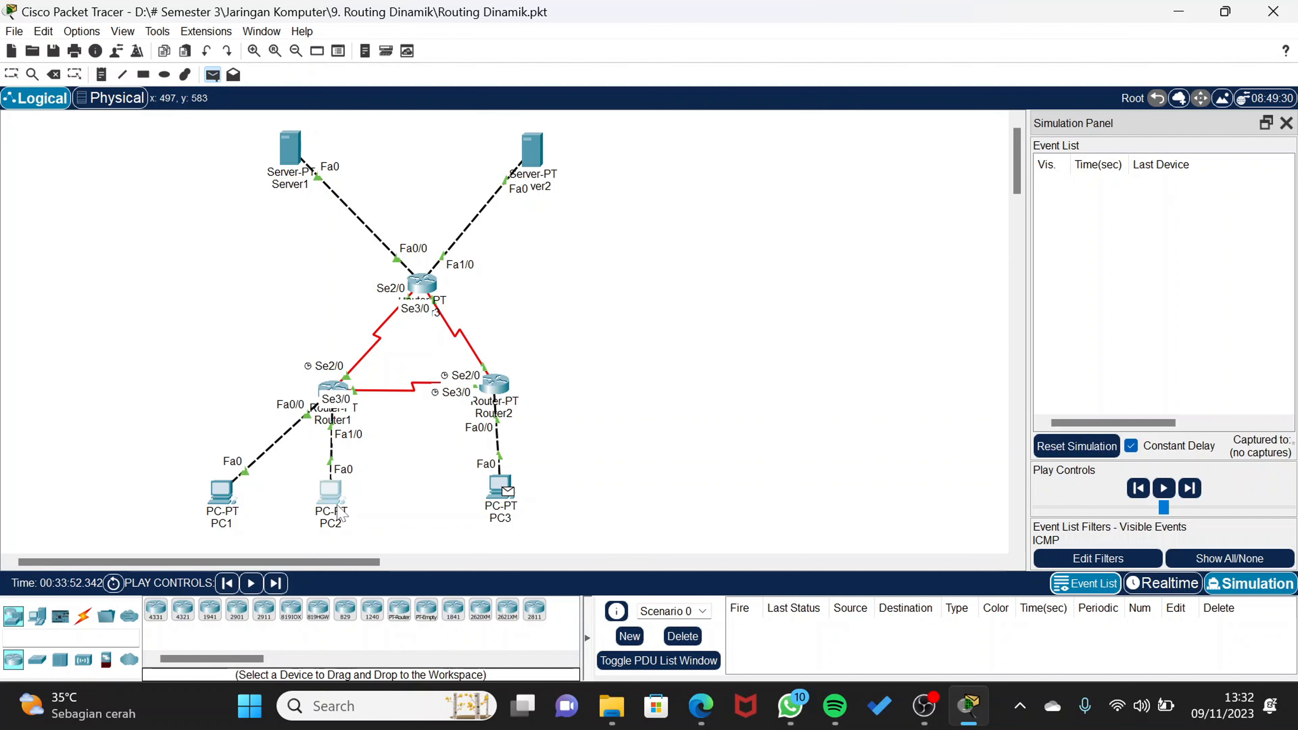
Advance the simulation event by event until the ICMP reply from PC2 gets back to PC3
{"action": "left_click", "coordinate": [1203, 494]}
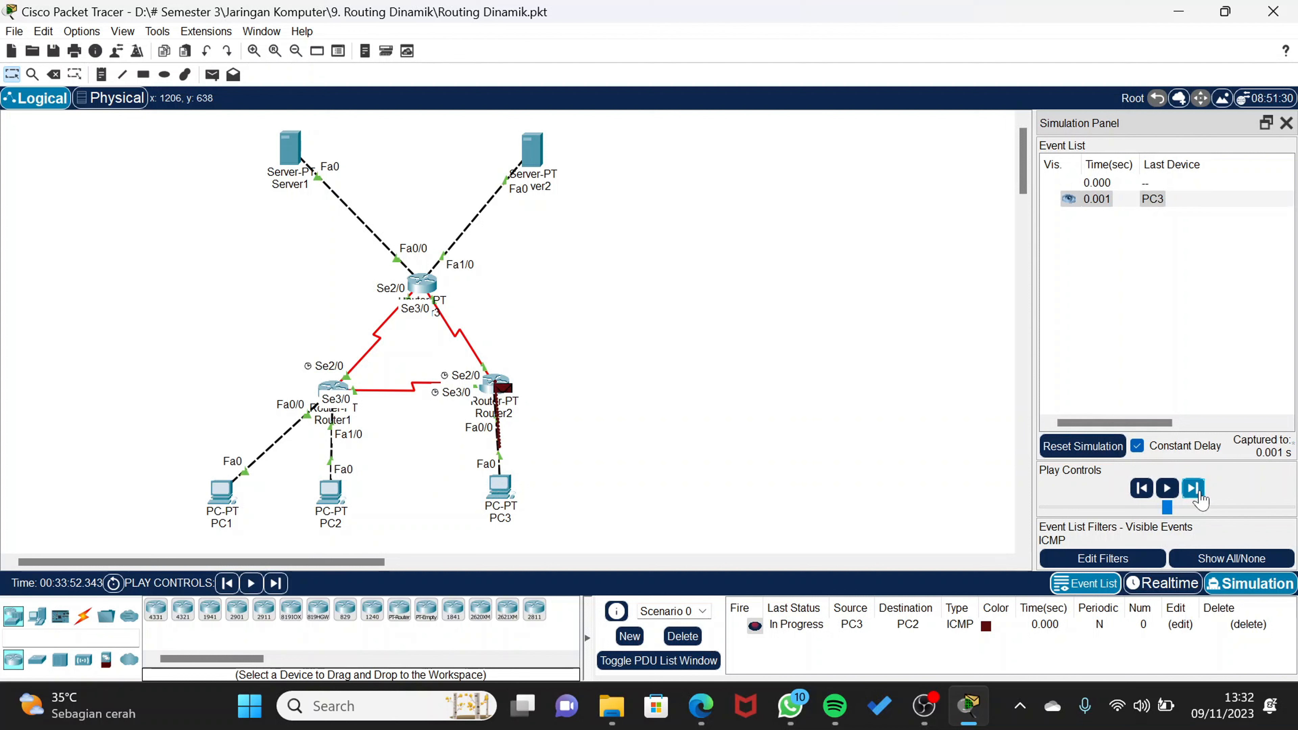
{"action": "left_click", "coordinate": [1199, 494]}
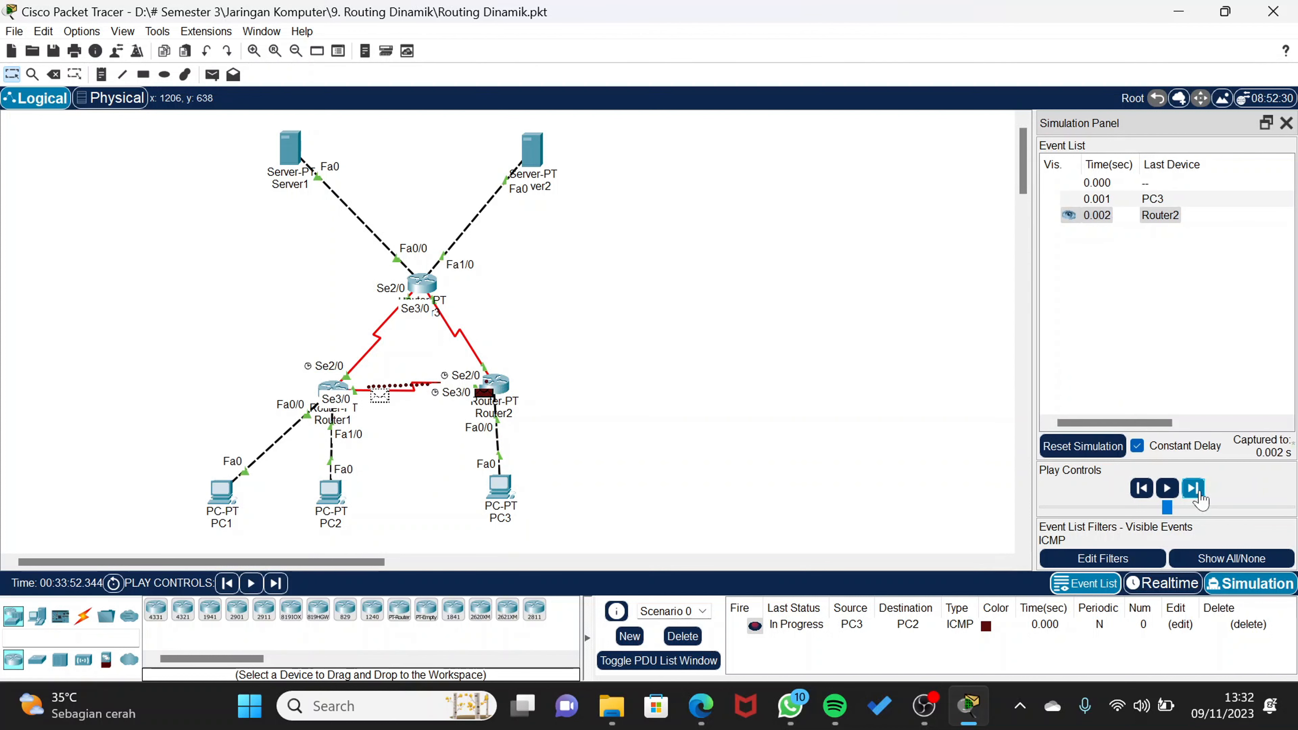
{"action": "left_click", "coordinate": [1200, 494]}
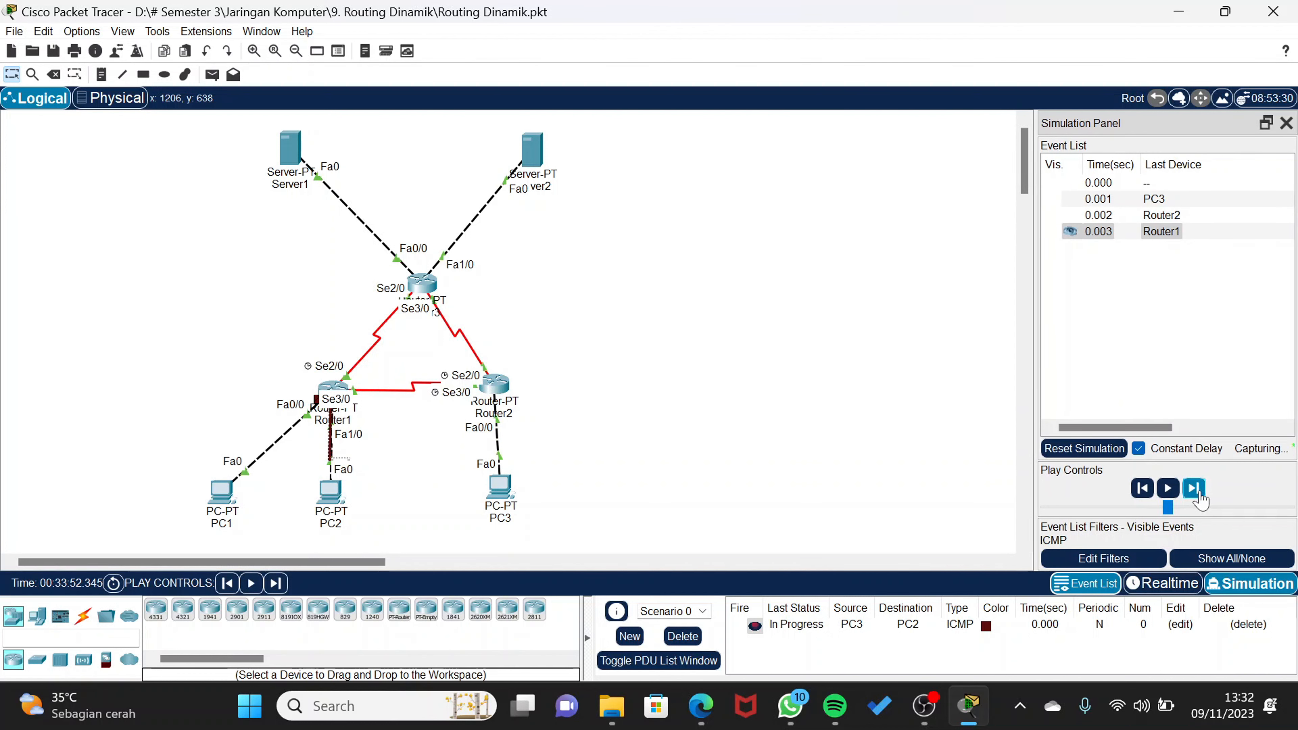
{"action": "left_click", "coordinate": [1200, 496]}
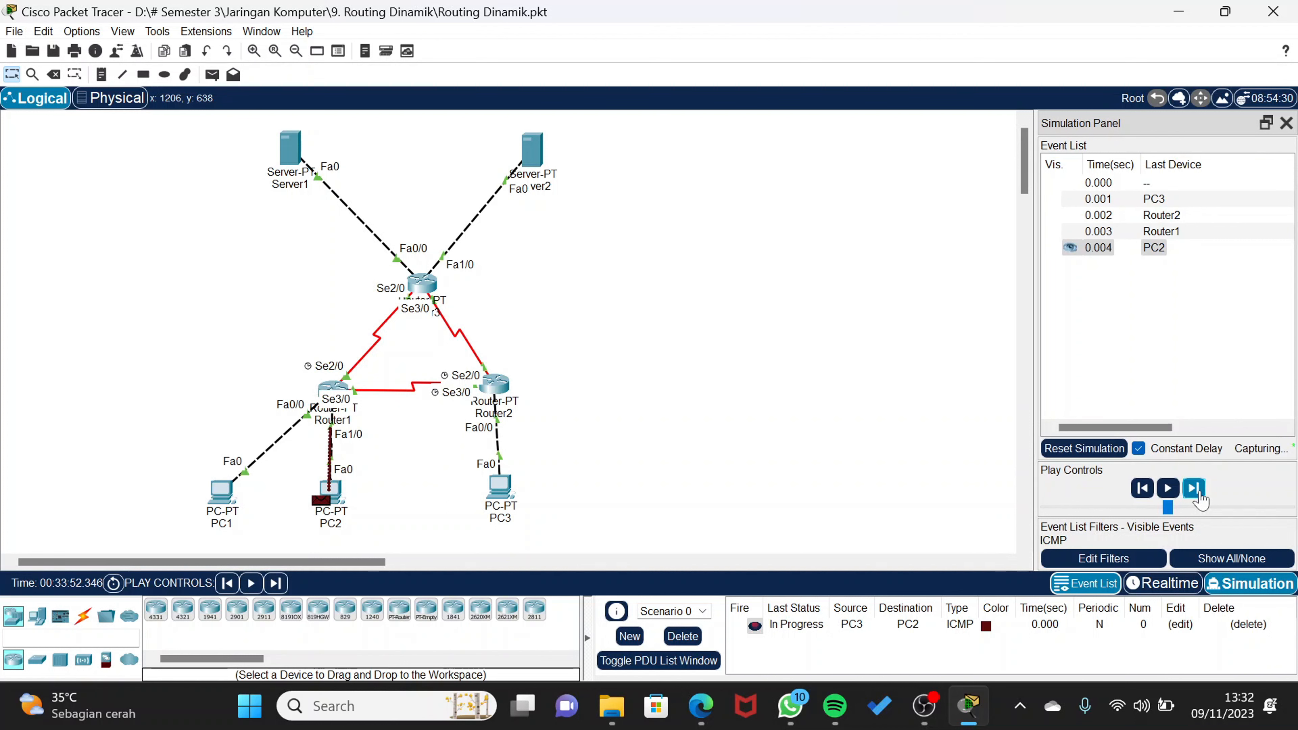
{"action": "left_click", "coordinate": [1200, 496]}
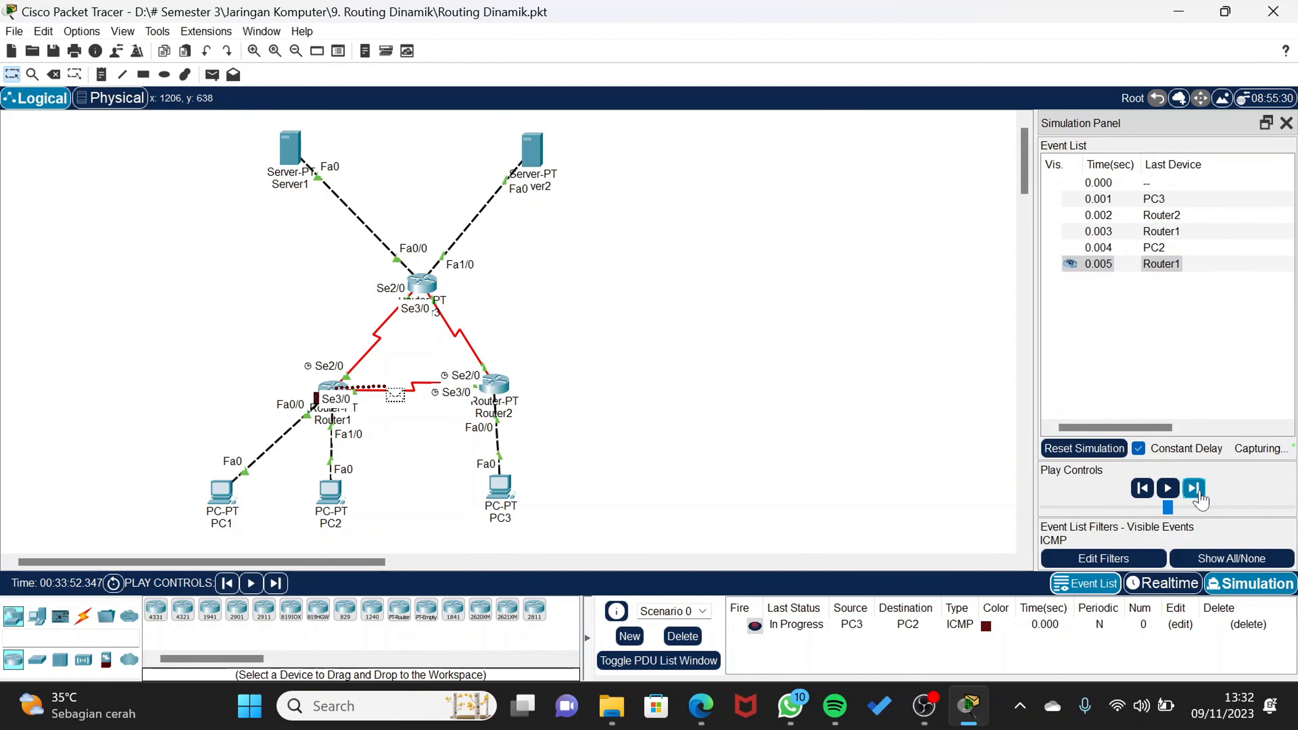
{"action": "left_click", "coordinate": [1200, 496]}
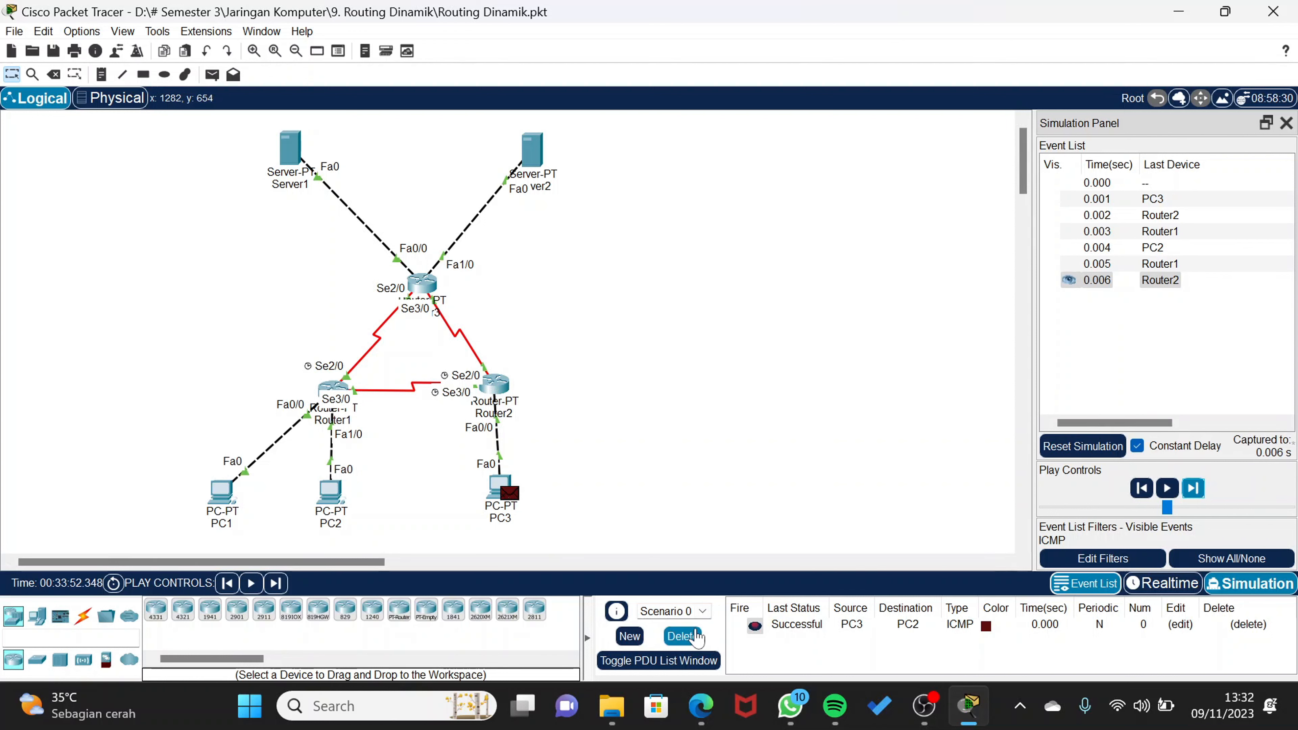
Delete the PC3-to-PC2 test scenario and create a simple PDU from PC3 to Server1
{"action": "left_click", "coordinate": [683, 637]}
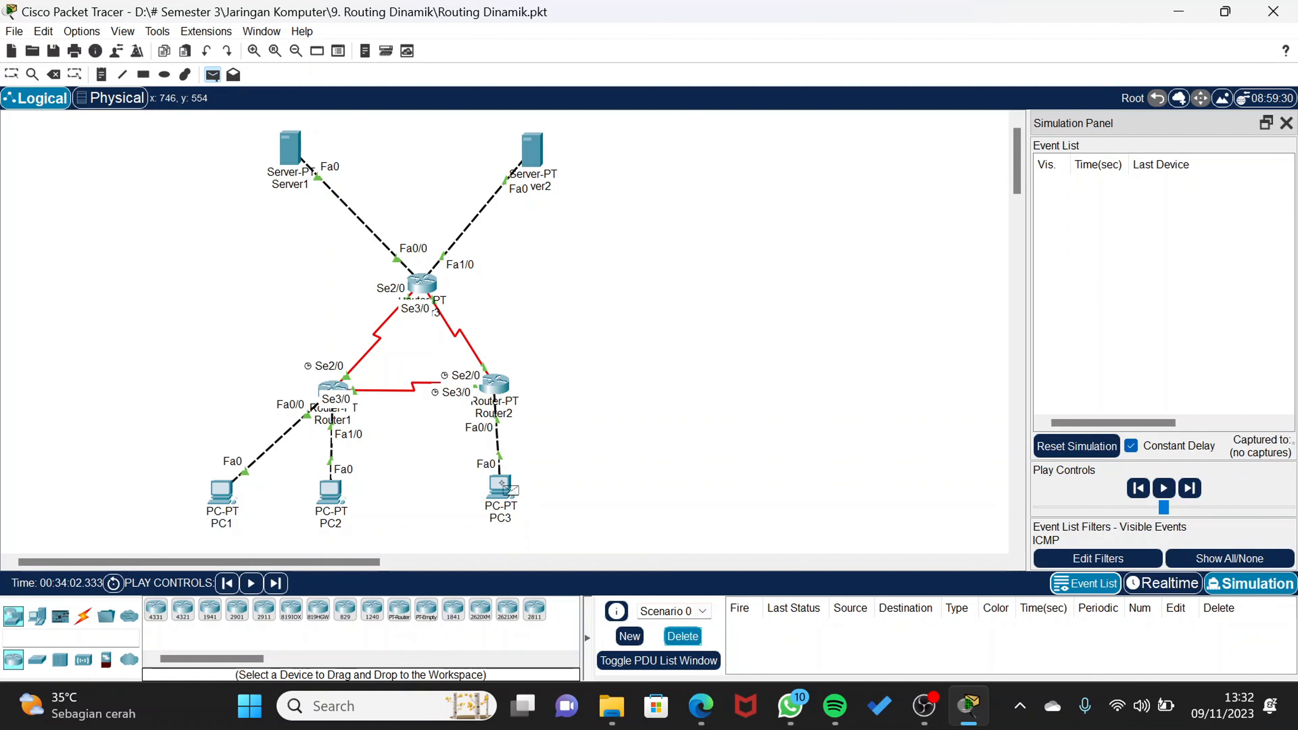
{"action": "left_click", "coordinate": [501, 483]}
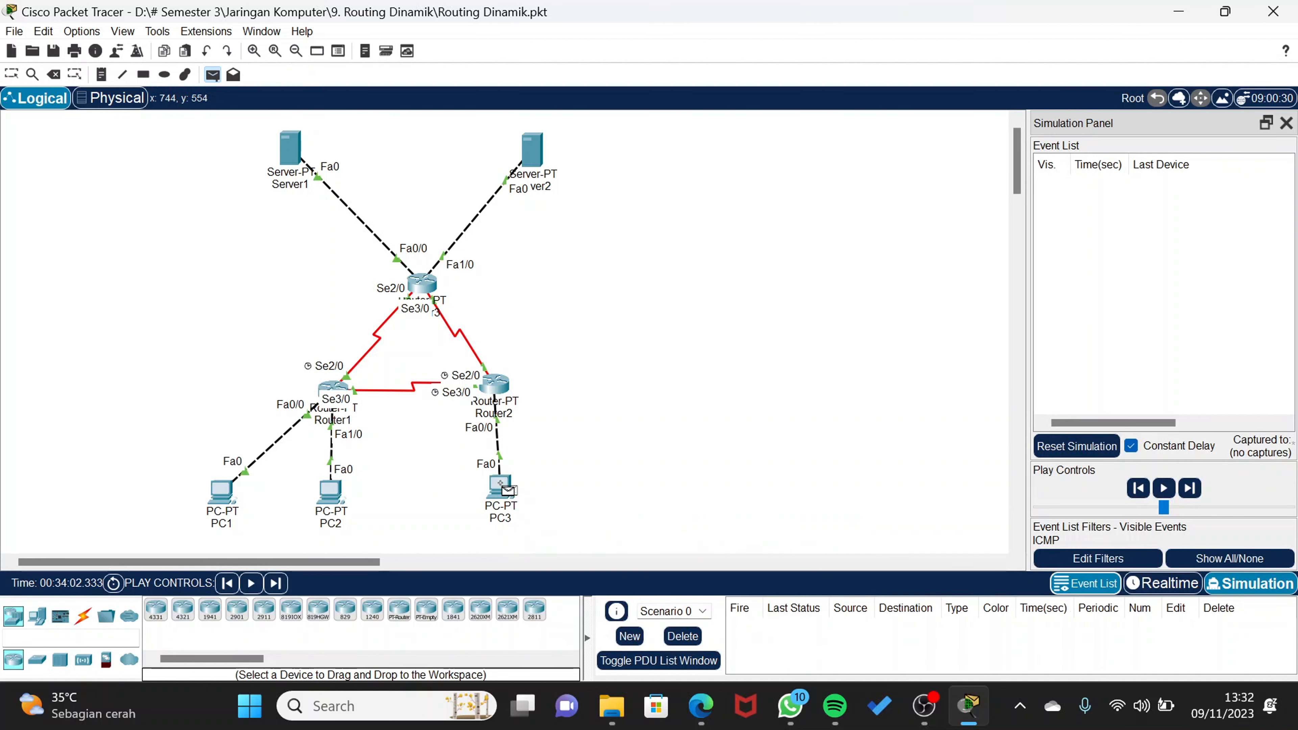
{"action": "left_click", "coordinate": [290, 146]}
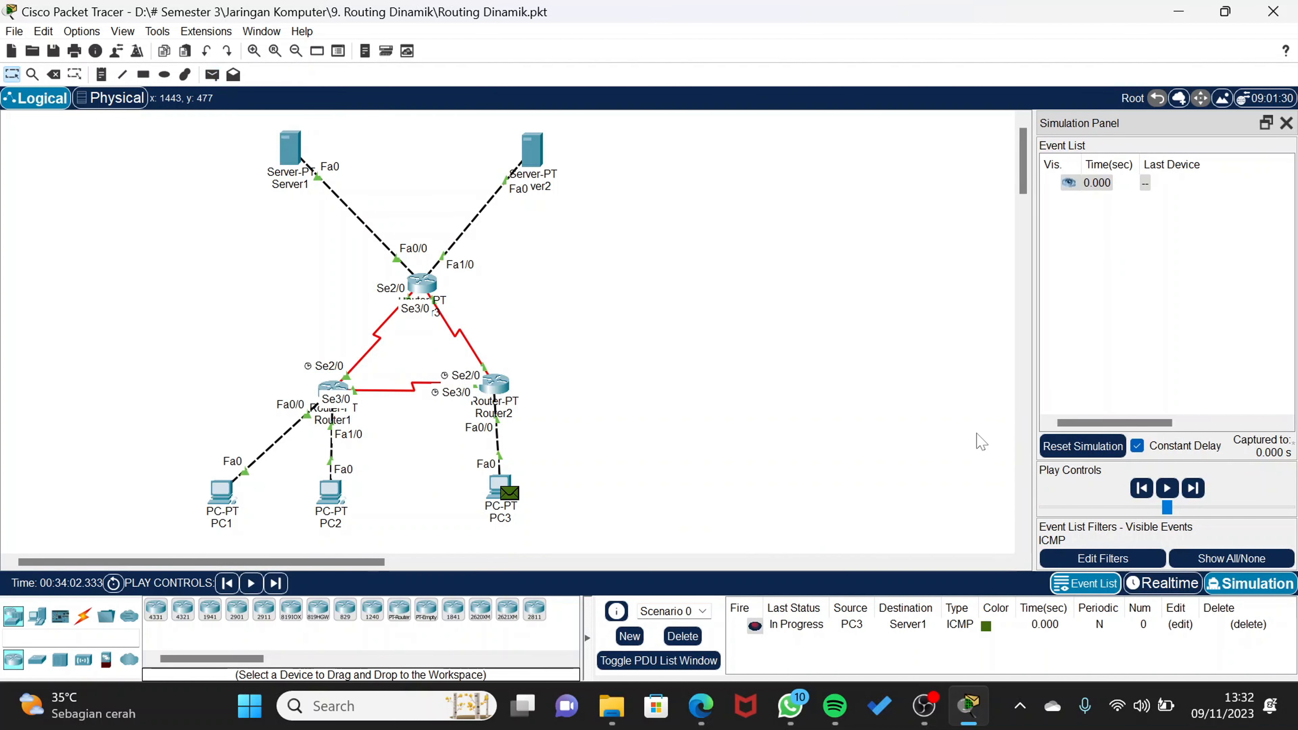
Advance the simulation event by event until the ICMP reply from Server1 gets back to PC3
{"action": "left_click", "coordinate": [1193, 489]}
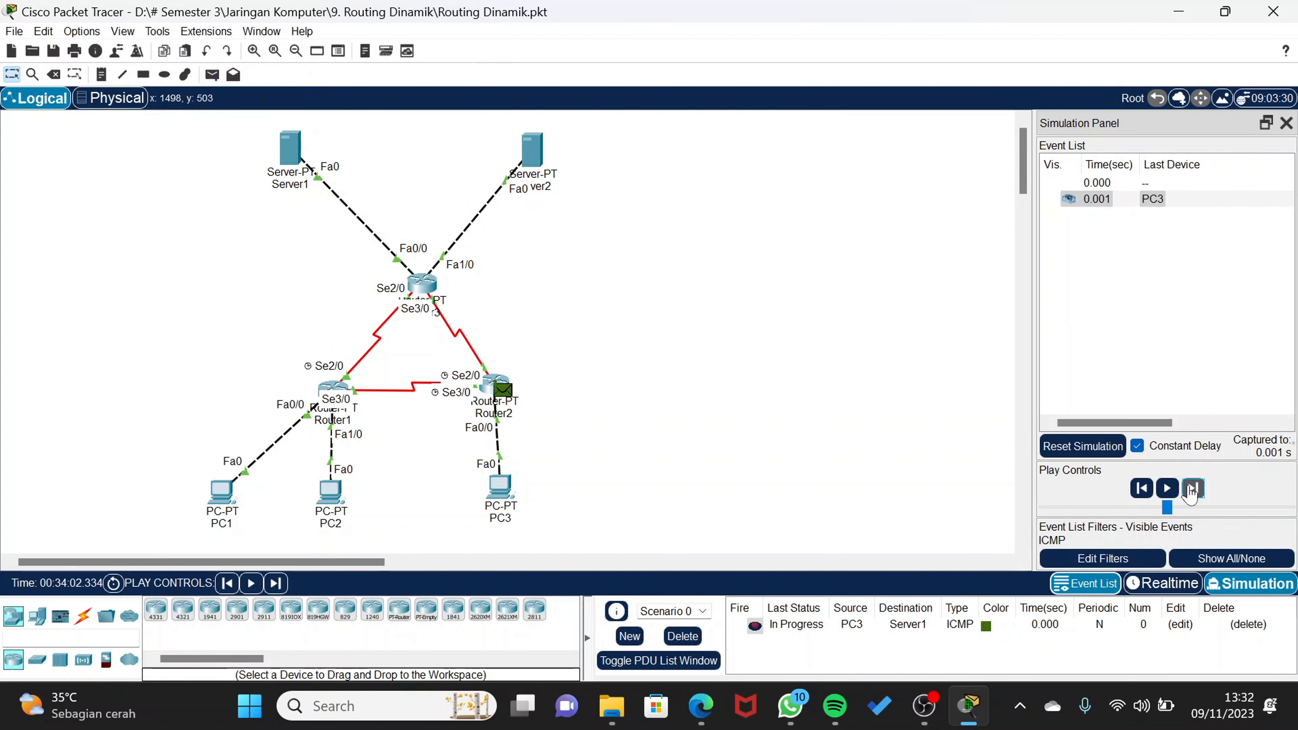
{"action": "left_click", "coordinate": [1193, 489]}
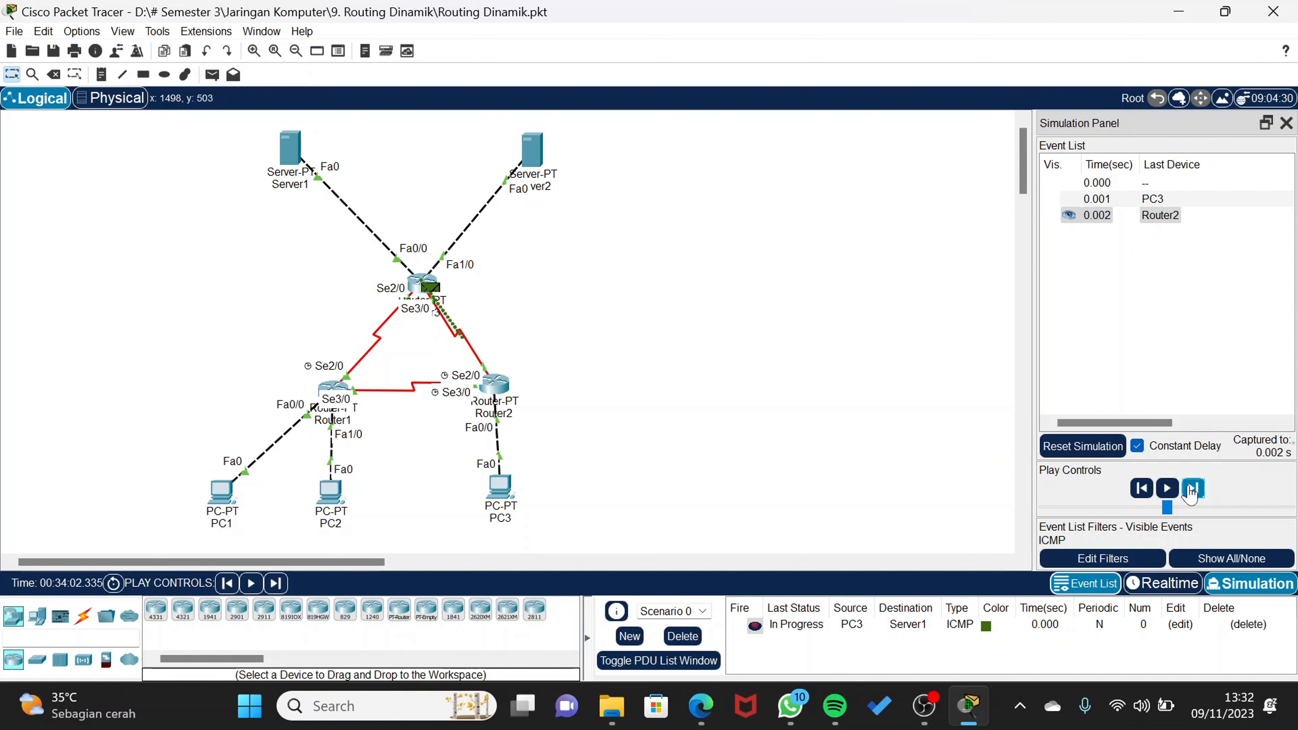
{"action": "left_click", "coordinate": [1191, 492]}
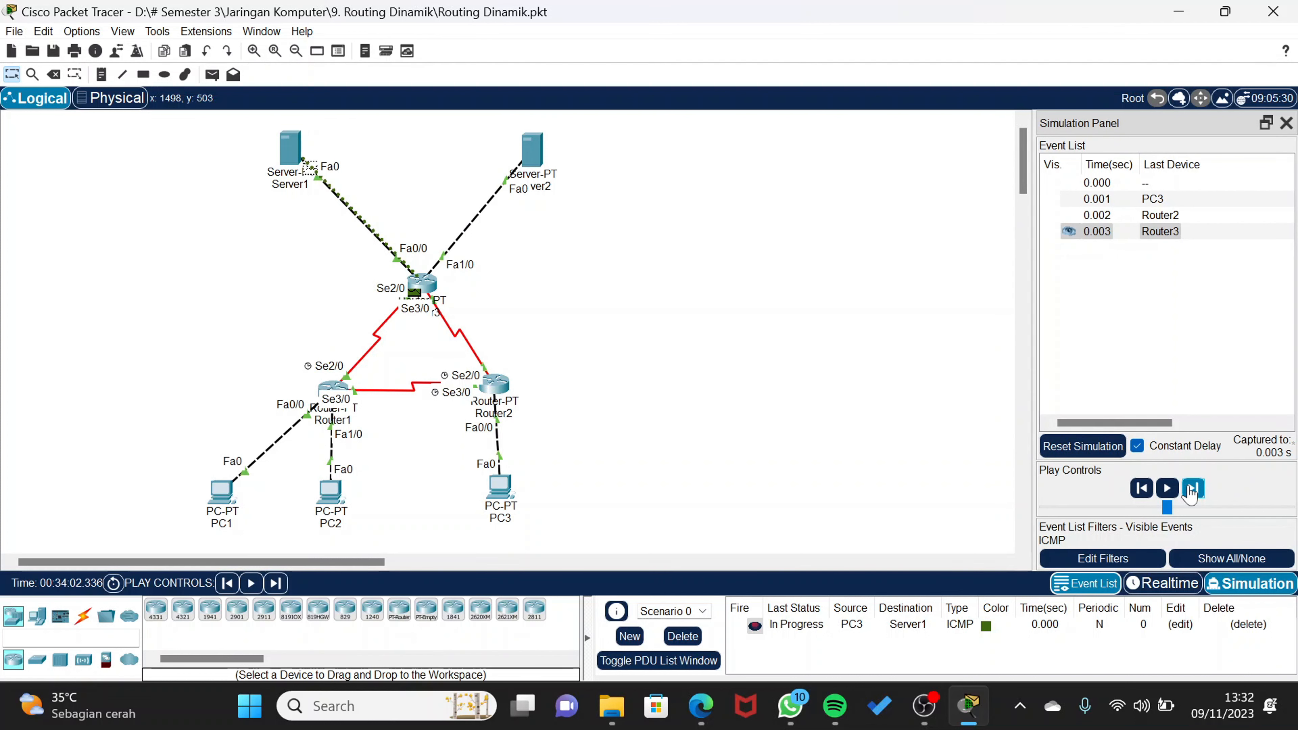
{"action": "left_click", "coordinate": [1192, 490]}
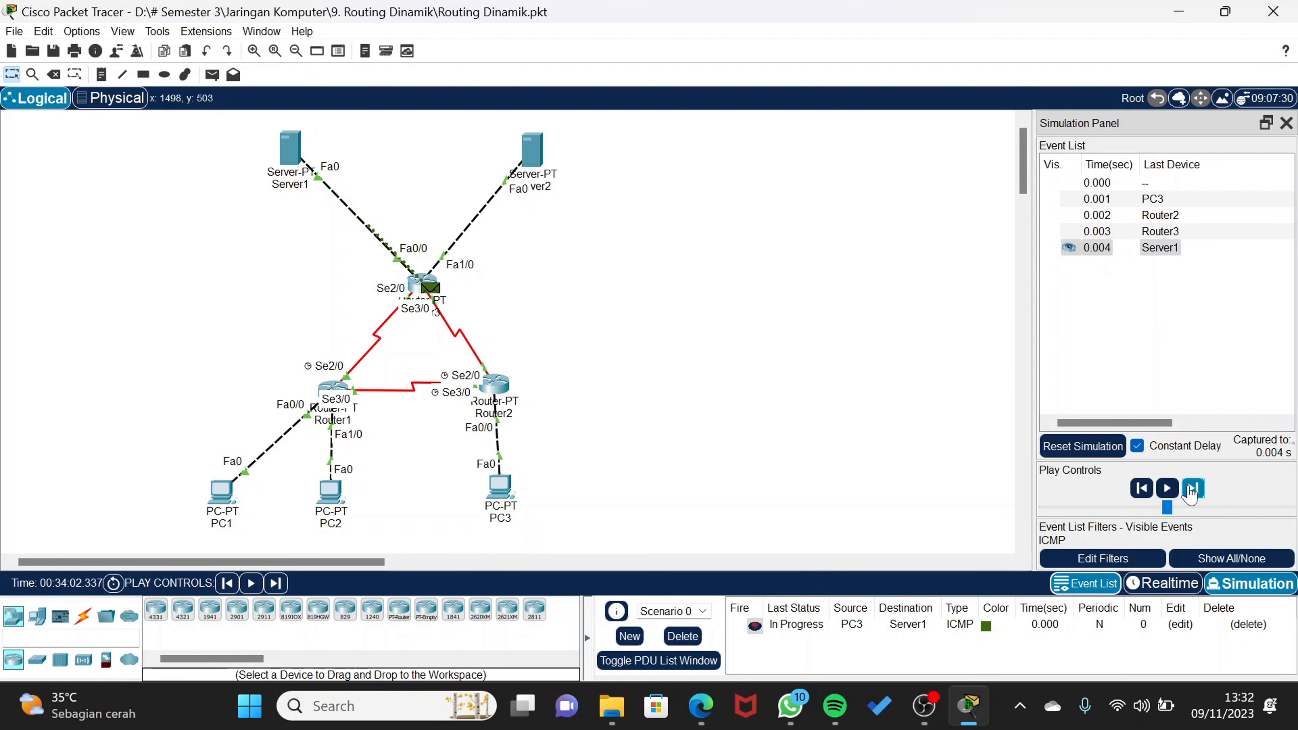
{"action": "left_click", "coordinate": [1192, 489]}
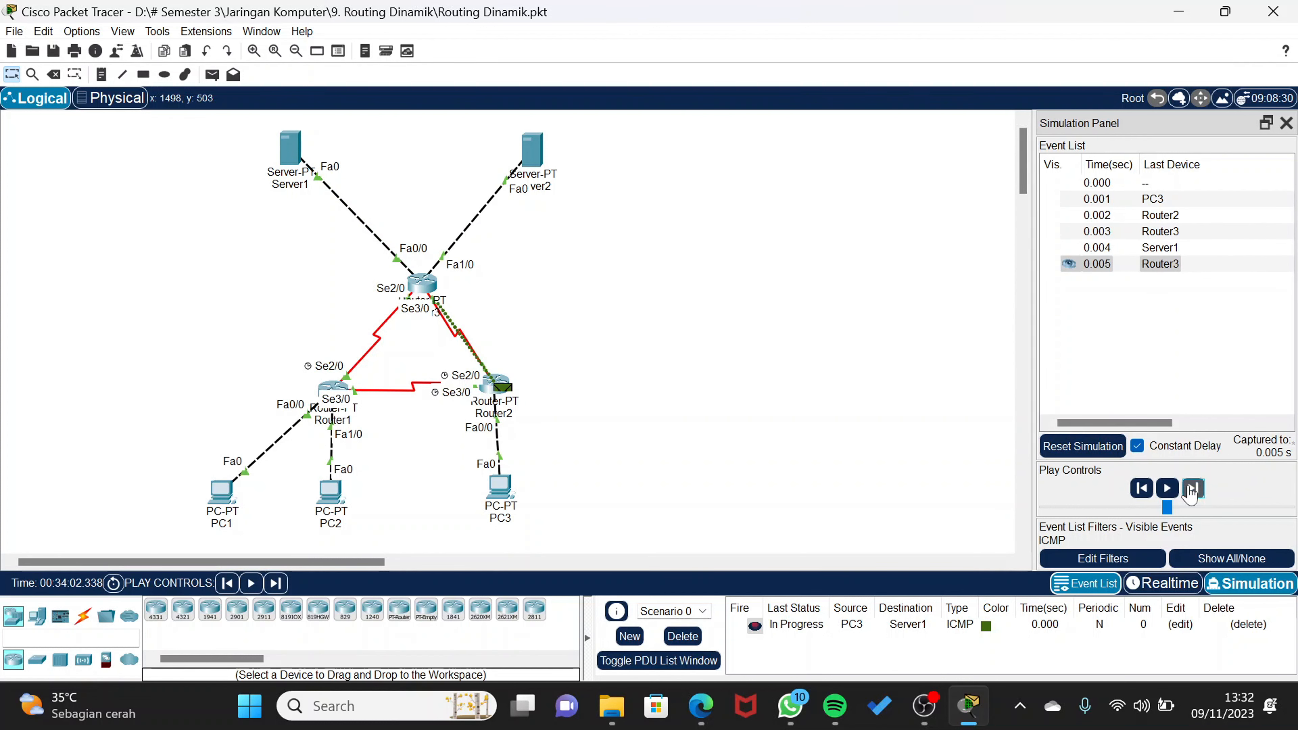
{"action": "left_click", "coordinate": [1192, 489]}
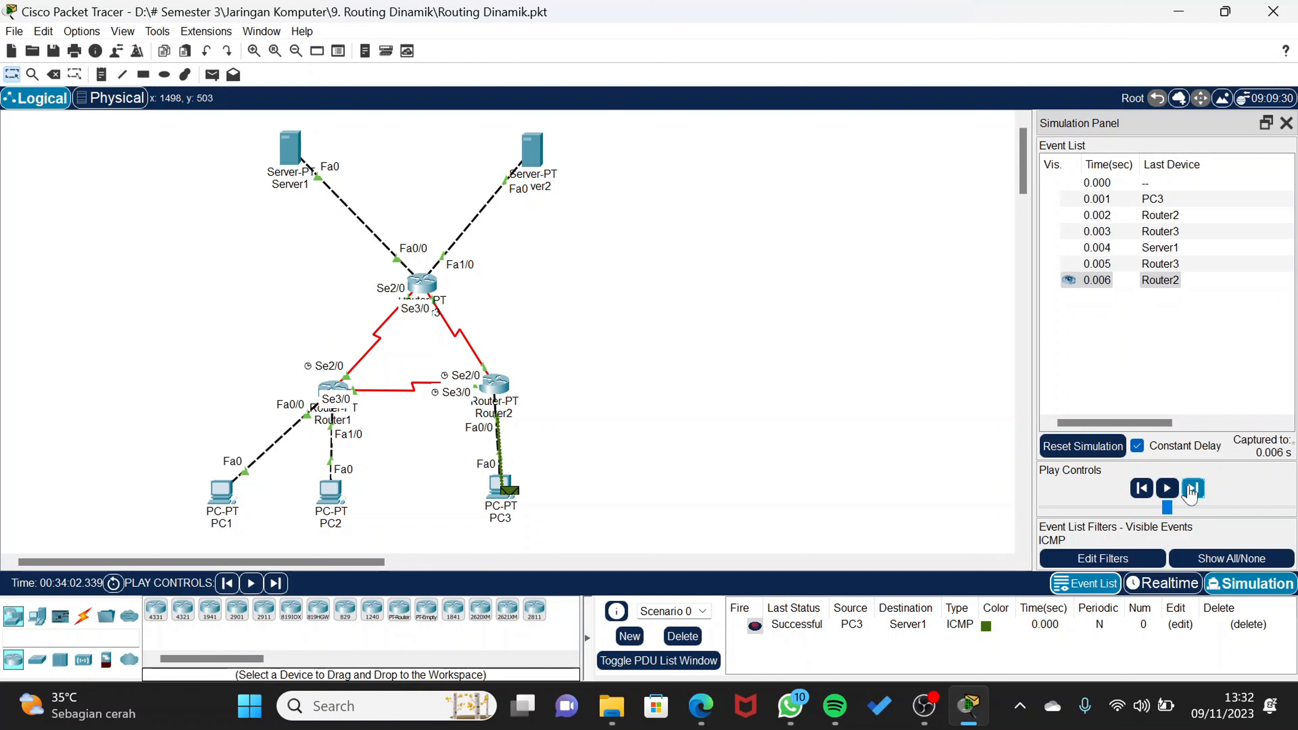
Delete the PC3-to-Server1 test scenario and create a simple PDU from PC3 to Server2
{"action": "left_click", "coordinate": [683, 637]}
{"action": "key", "text": "p"}
{"action": "left_click", "coordinate": [502, 501]}
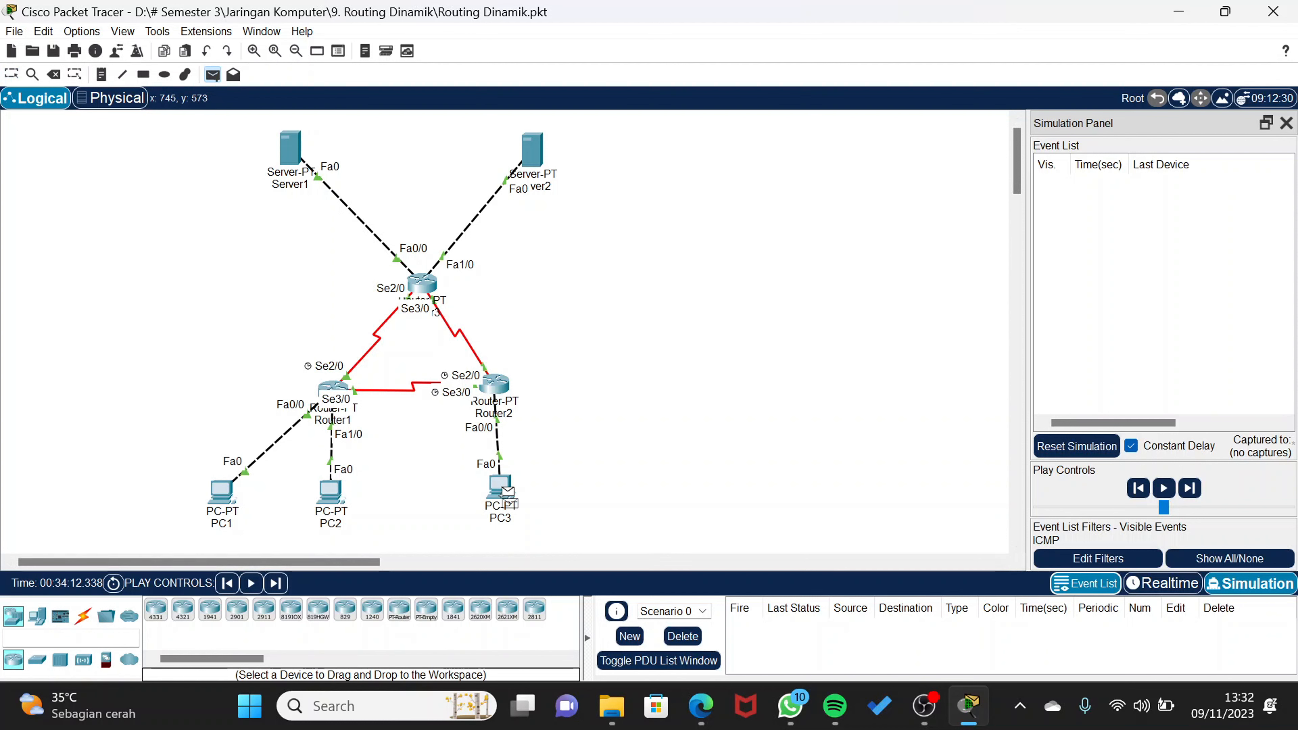
{"action": "left_click", "coordinate": [537, 150]}
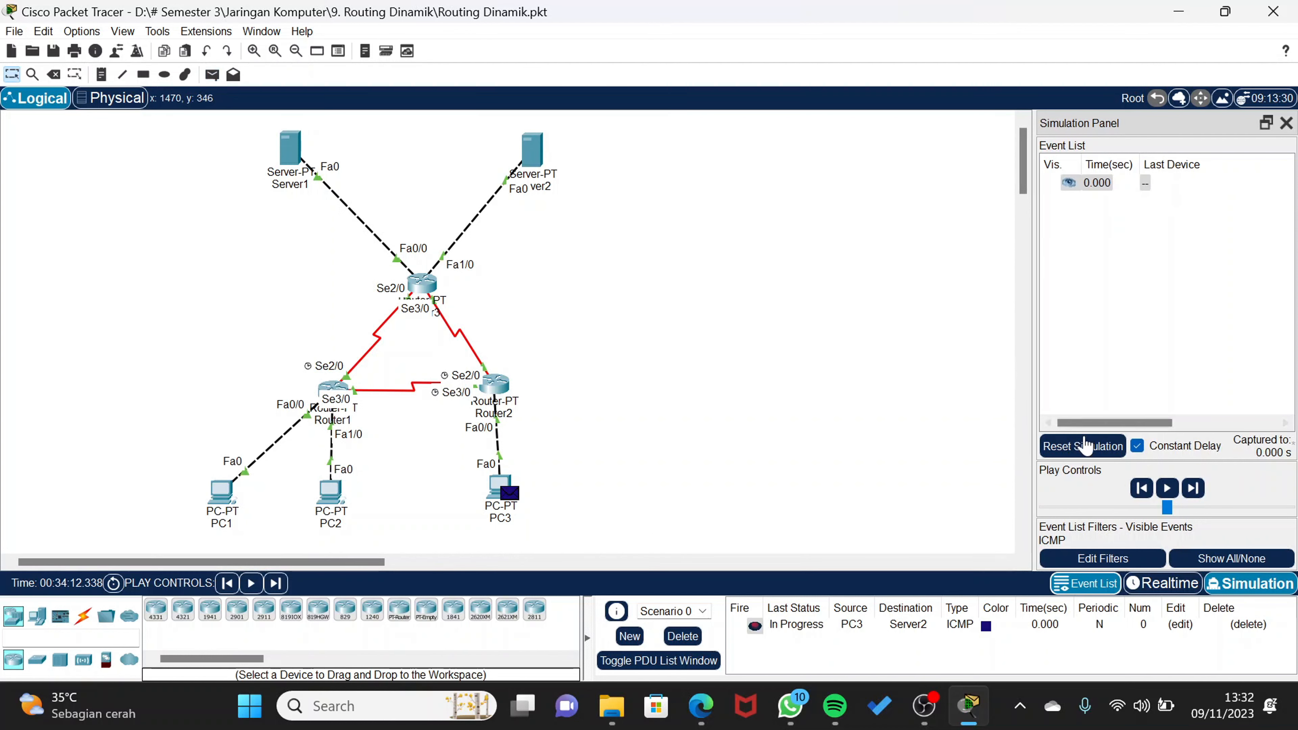
Advance the simulation event by event until the ICMP reply from Server2 gets back to PC3
{"action": "left_click", "coordinate": [1200, 496]}
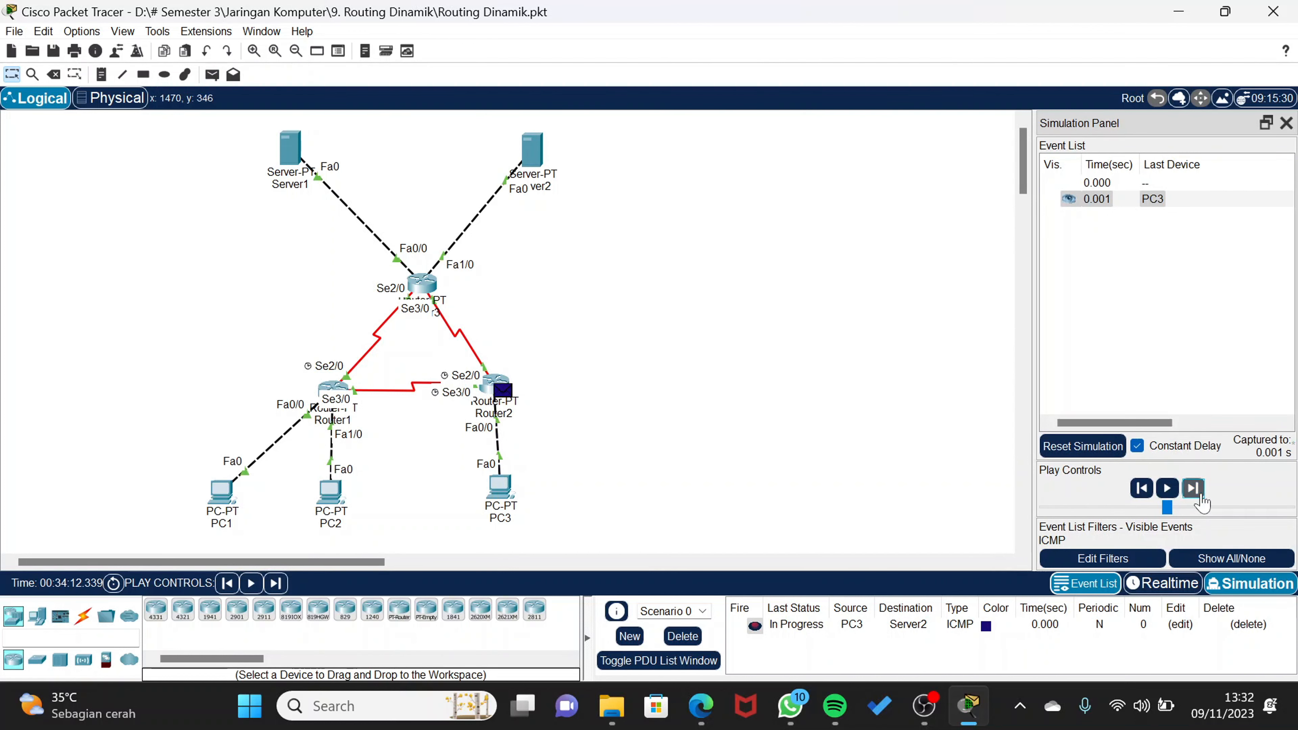
{"action": "left_click", "coordinate": [1199, 496]}
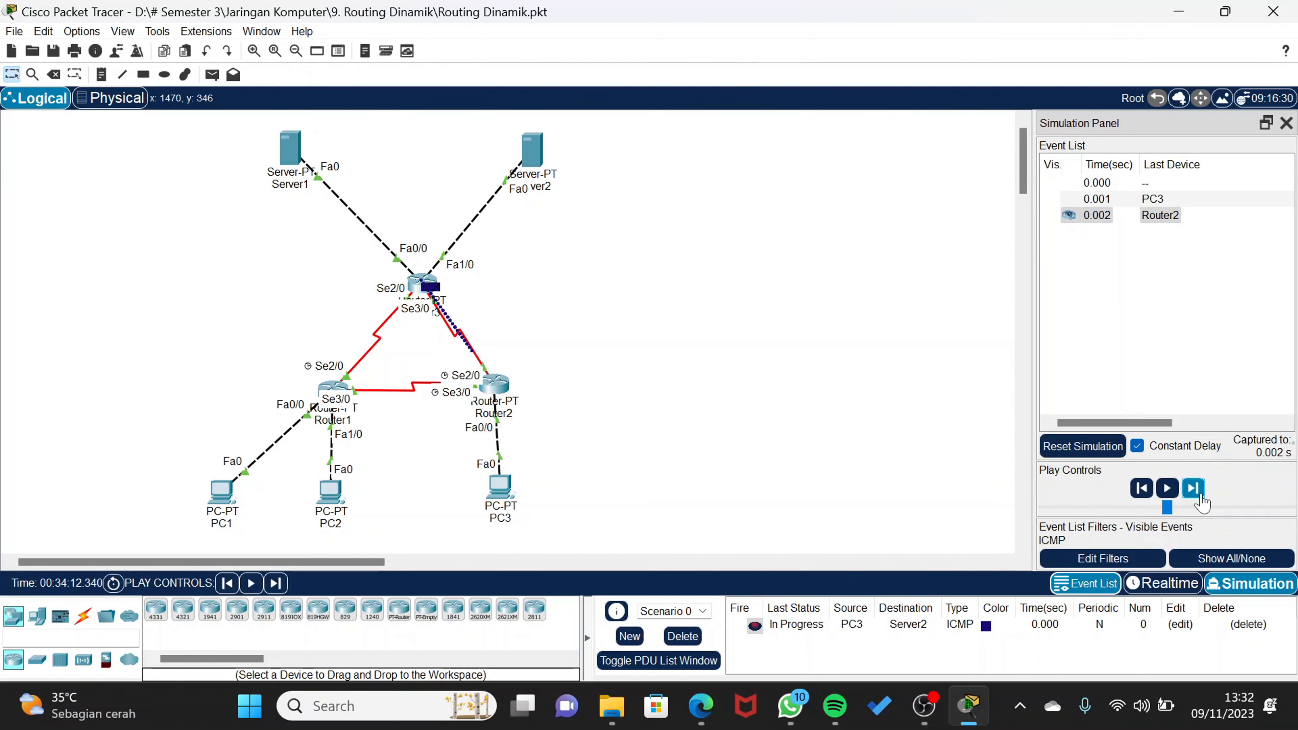
{"action": "left_click", "coordinate": [1199, 496]}
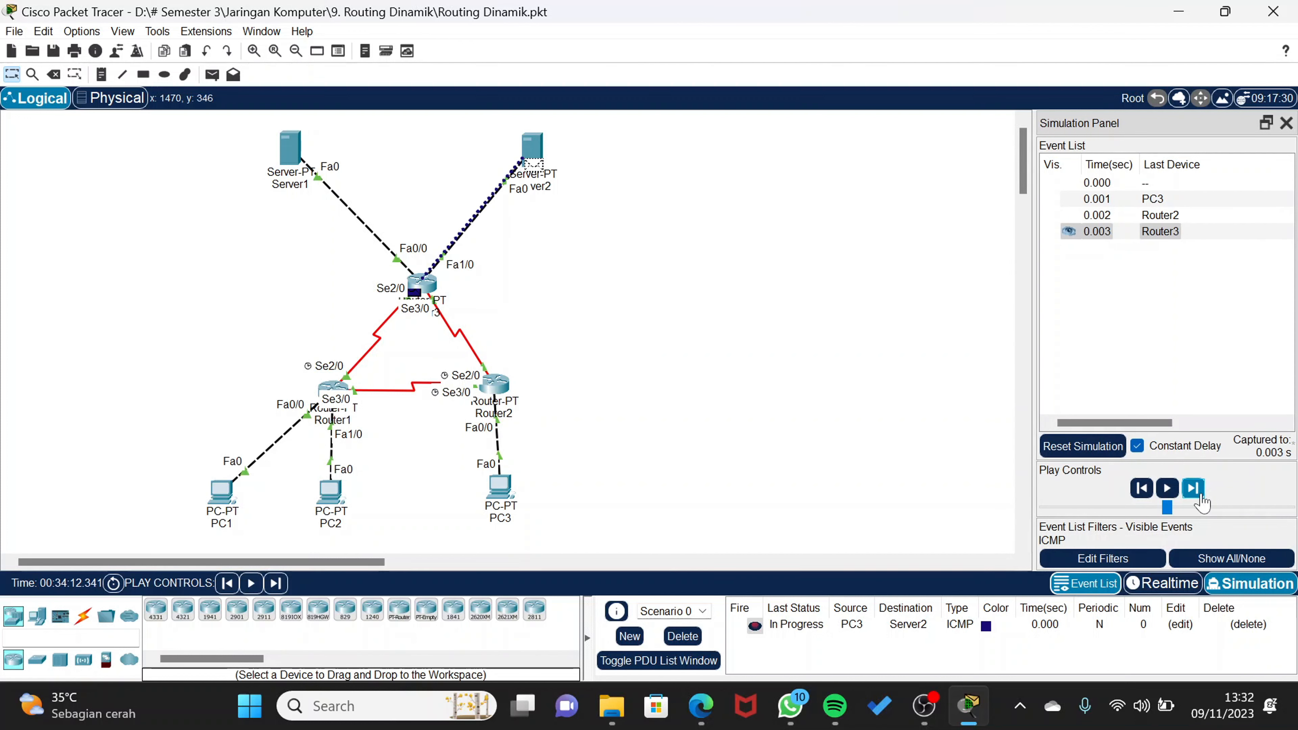
{"action": "left_click", "coordinate": [1199, 496]}
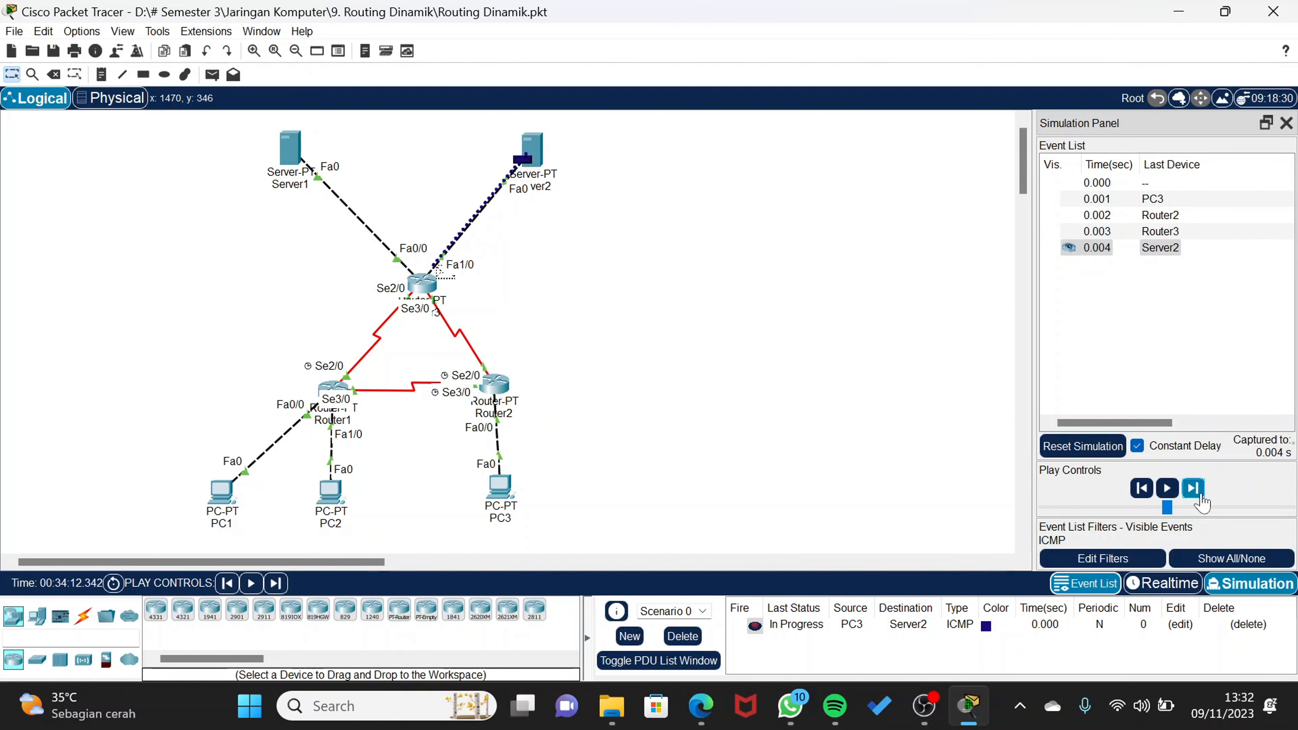
{"action": "left_click", "coordinate": [1199, 497]}
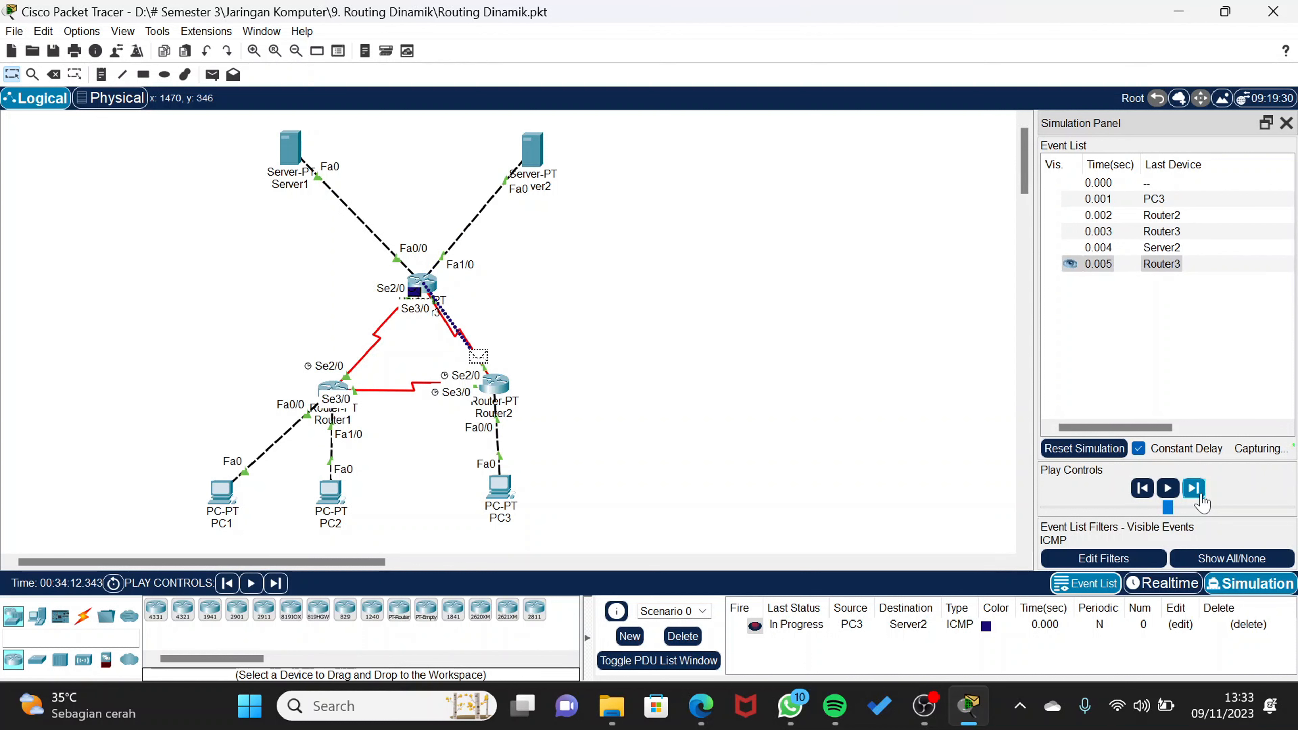
{"action": "left_click", "coordinate": [1200, 496]}
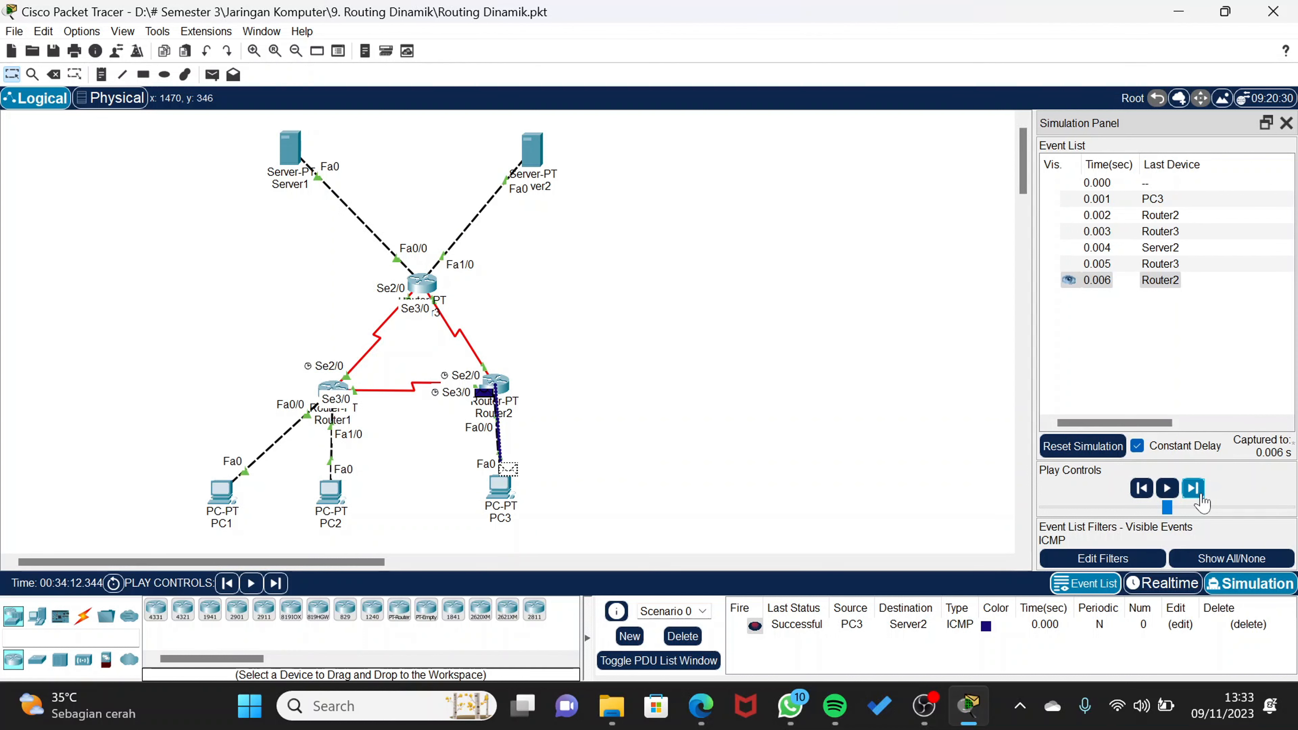
Delete the PC3-to-Server2 test scenario and create a simple PDU from Server1 to Server2
{"action": "left_click", "coordinate": [683, 637]}
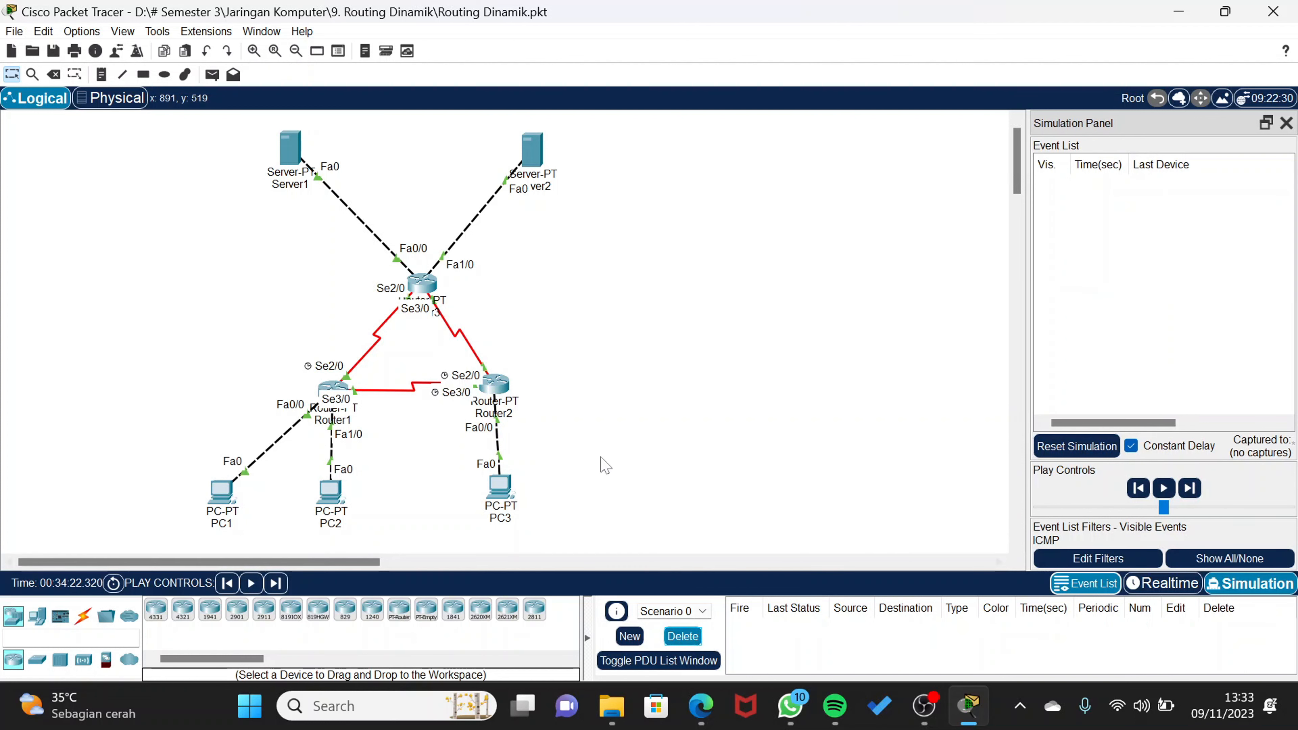
{"action": "key", "text": "p"}
{"action": "left_click", "coordinate": [288, 150]}
{"action": "left_click", "coordinate": [532, 150]}
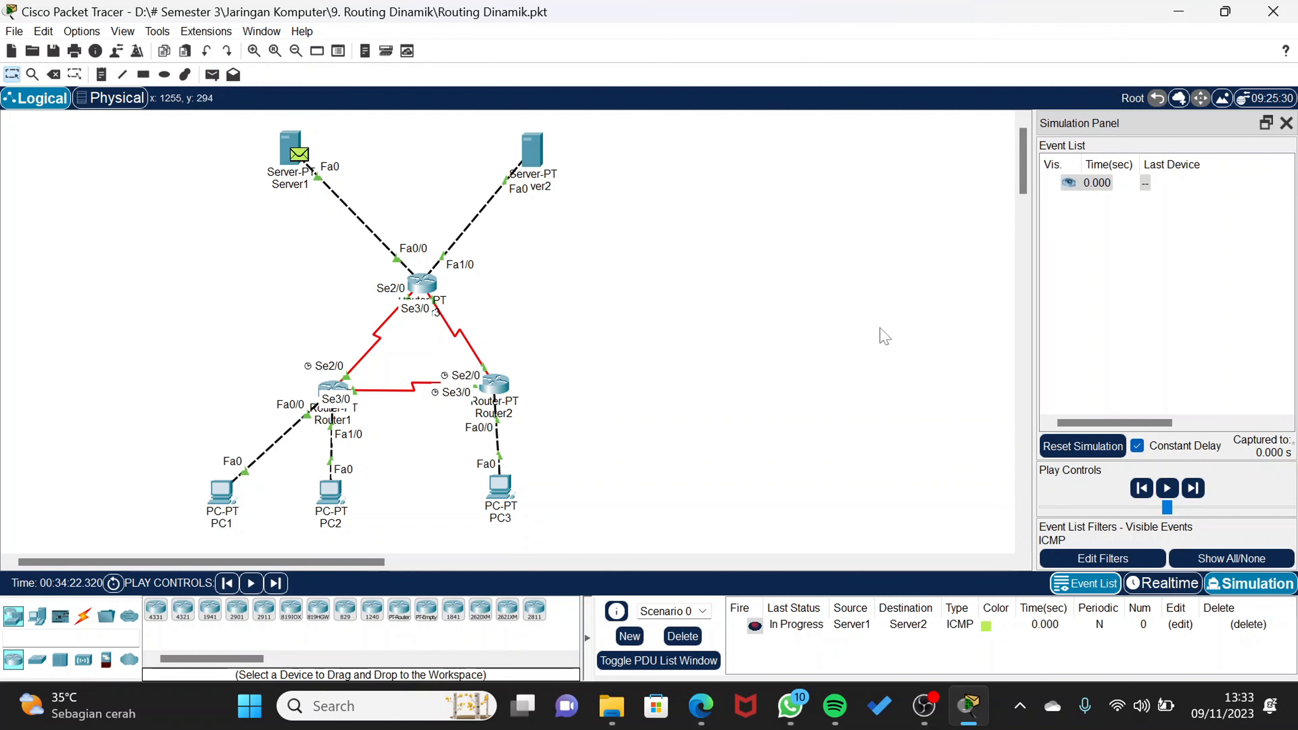
Advance the simulation event by event until the ICMP reply from Server2 gets back to Server1
{"action": "left_click", "coordinate": [1194, 489]}
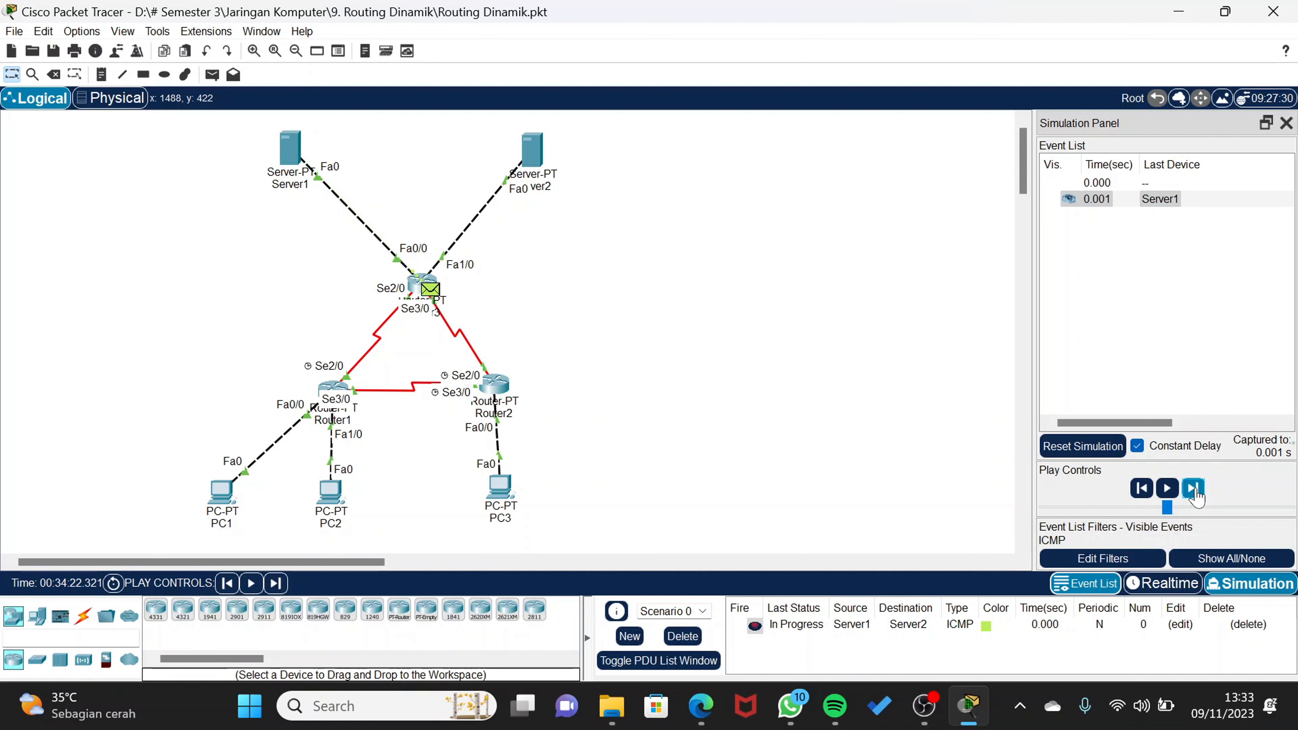
{"action": "left_click", "coordinate": [1194, 489]}
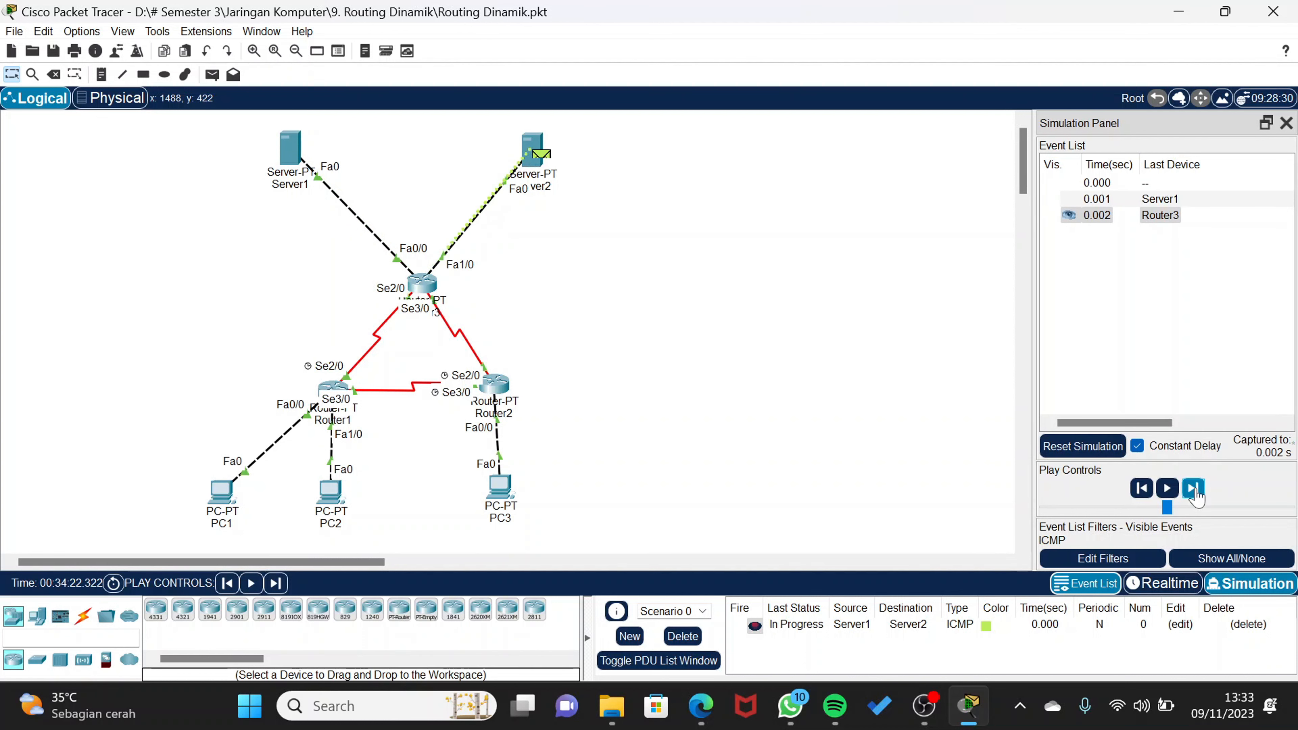
{"action": "left_click", "coordinate": [1194, 489]}
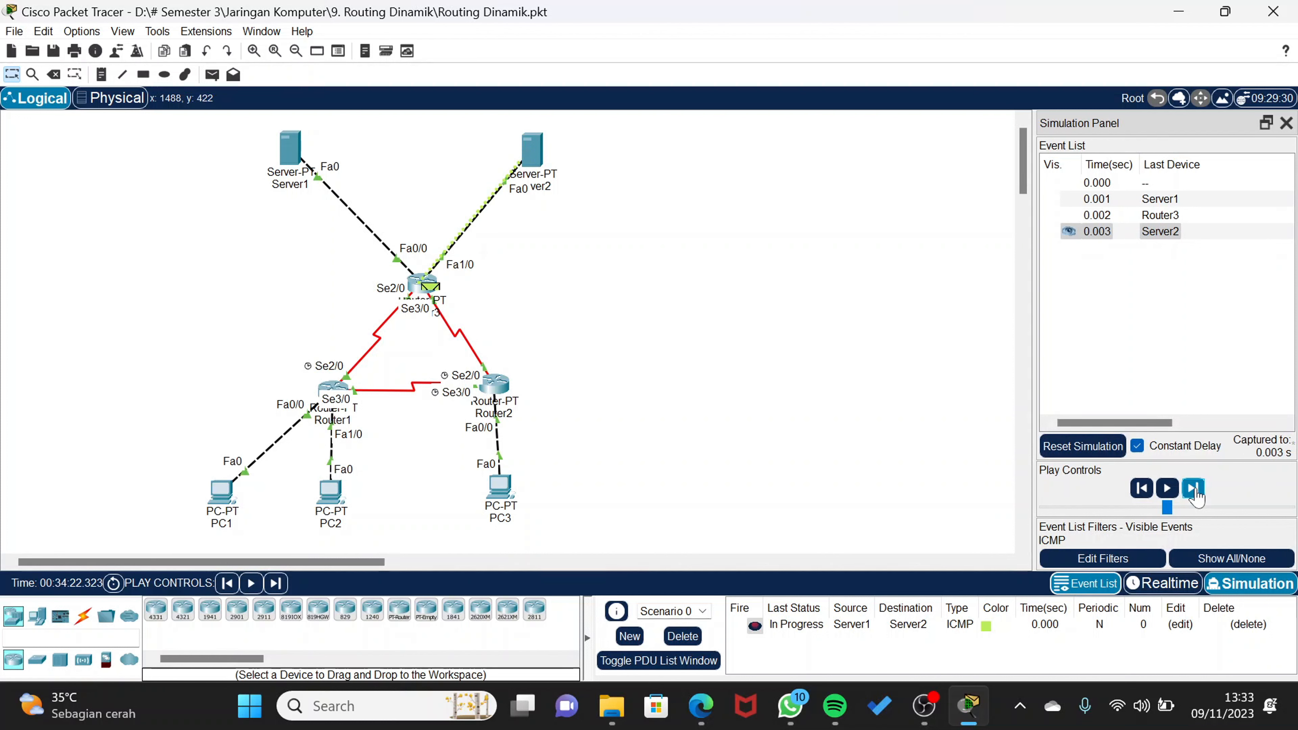
{"action": "left_click", "coordinate": [1195, 492]}
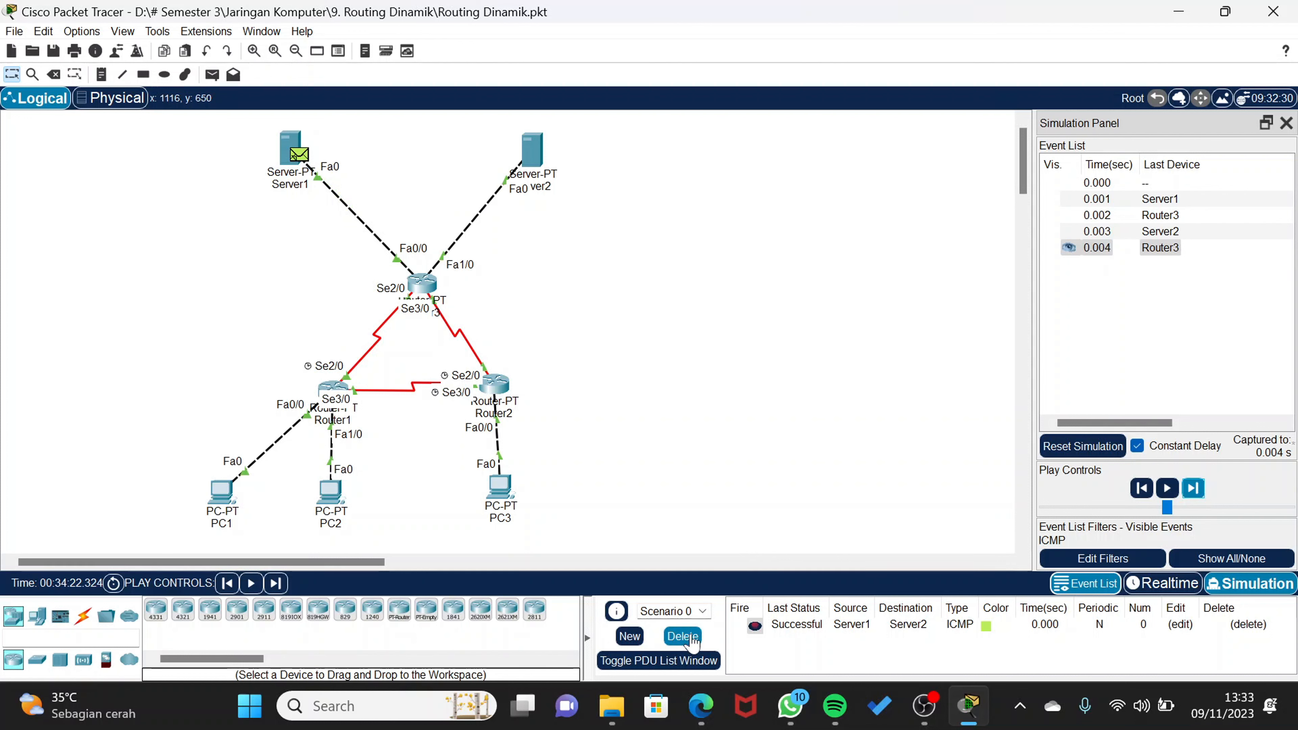
Delete the Server1-to-Server2 test scenario and create a simple PDU from Server1 to PC1
{"action": "left_click", "coordinate": [684, 637]}
{"action": "key", "text": "p"}
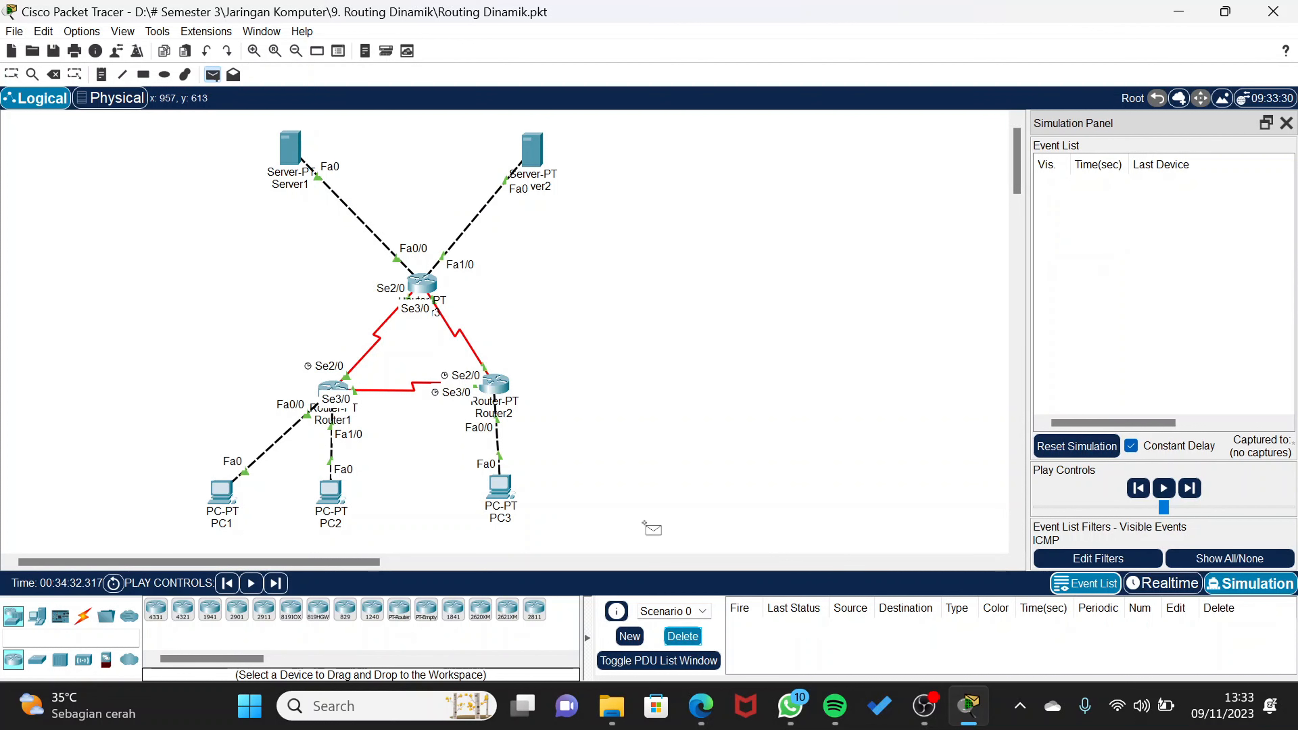
{"action": "left_click", "coordinate": [288, 145]}
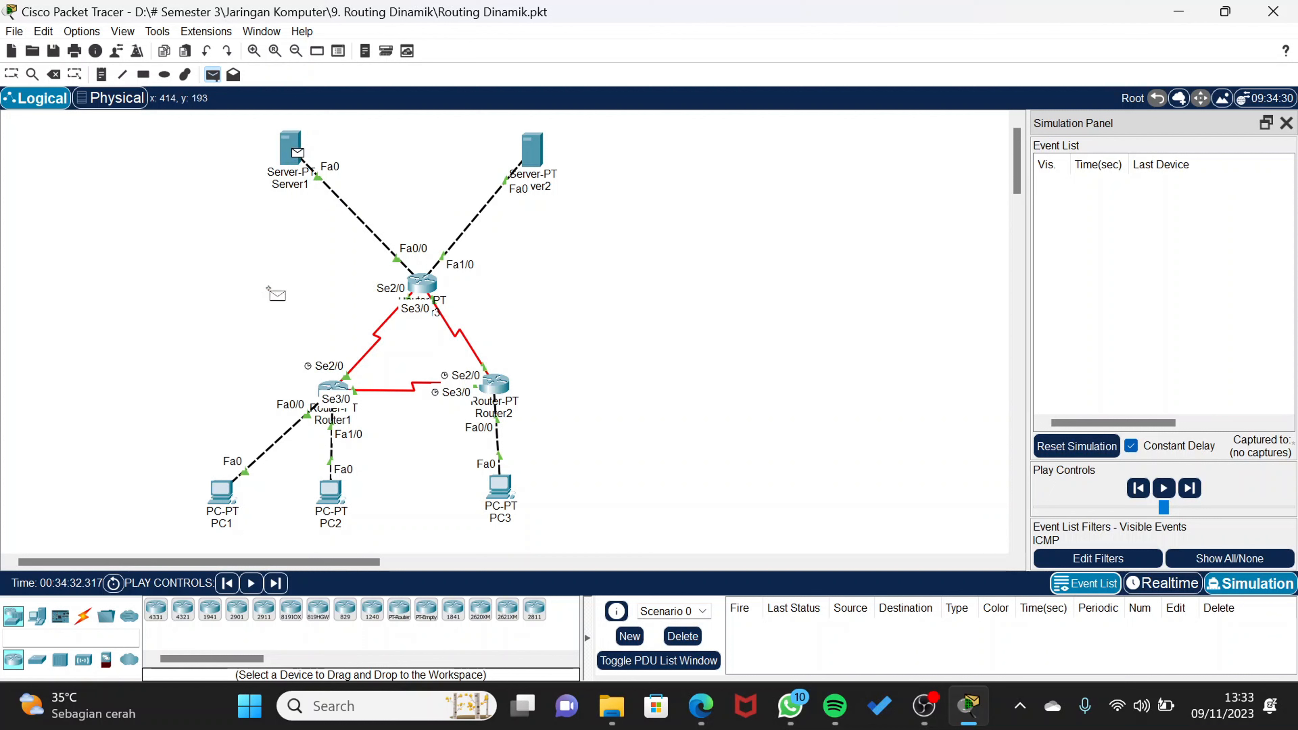
{"action": "left_click", "coordinate": [223, 496]}
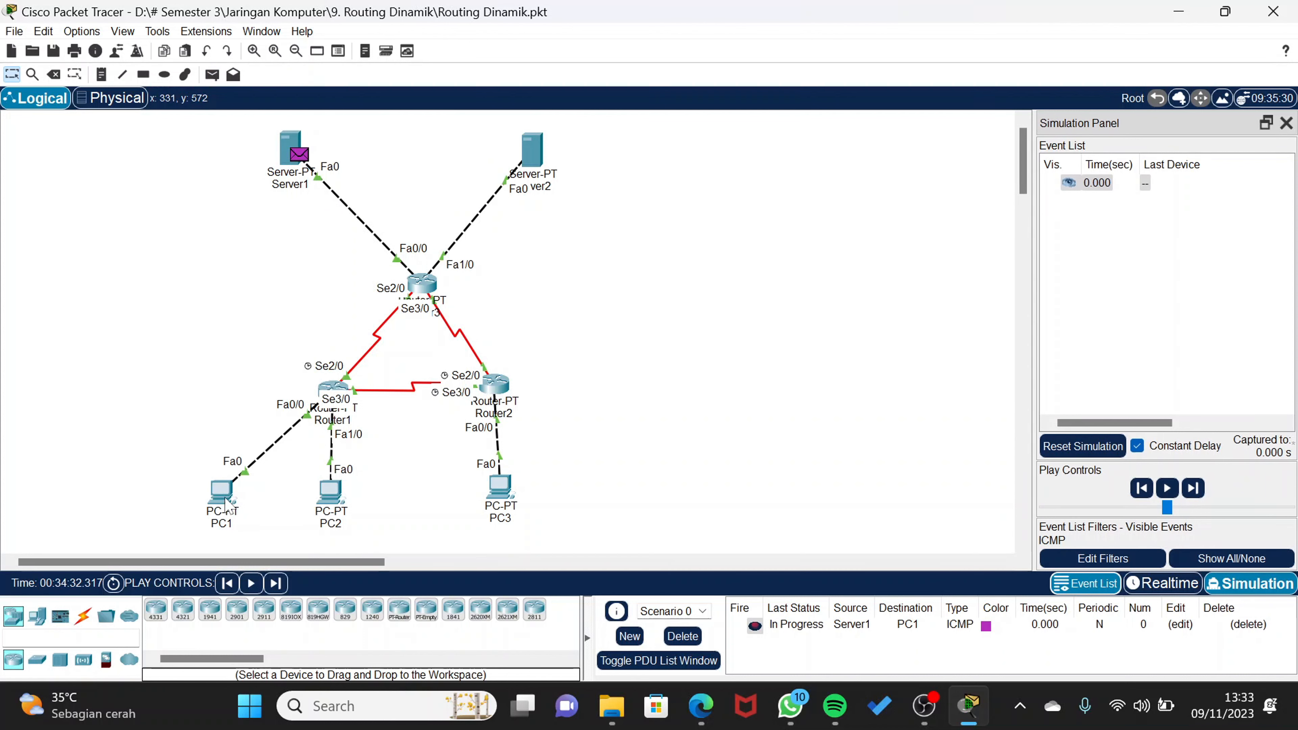
Advance the simulation event by event until the ICMP reply from PC1 gets back to Server1
{"action": "left_click", "coordinate": [1194, 488]}
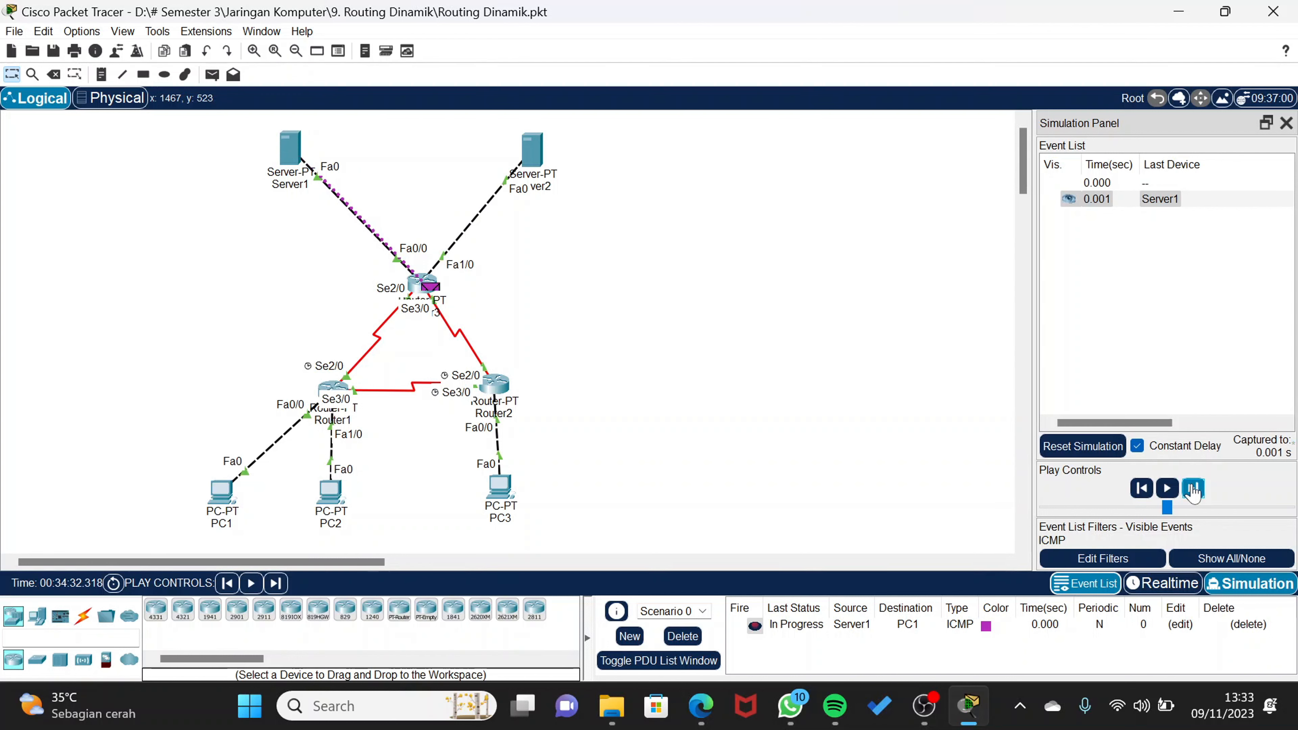
{"action": "left_click", "coordinate": [1194, 490]}
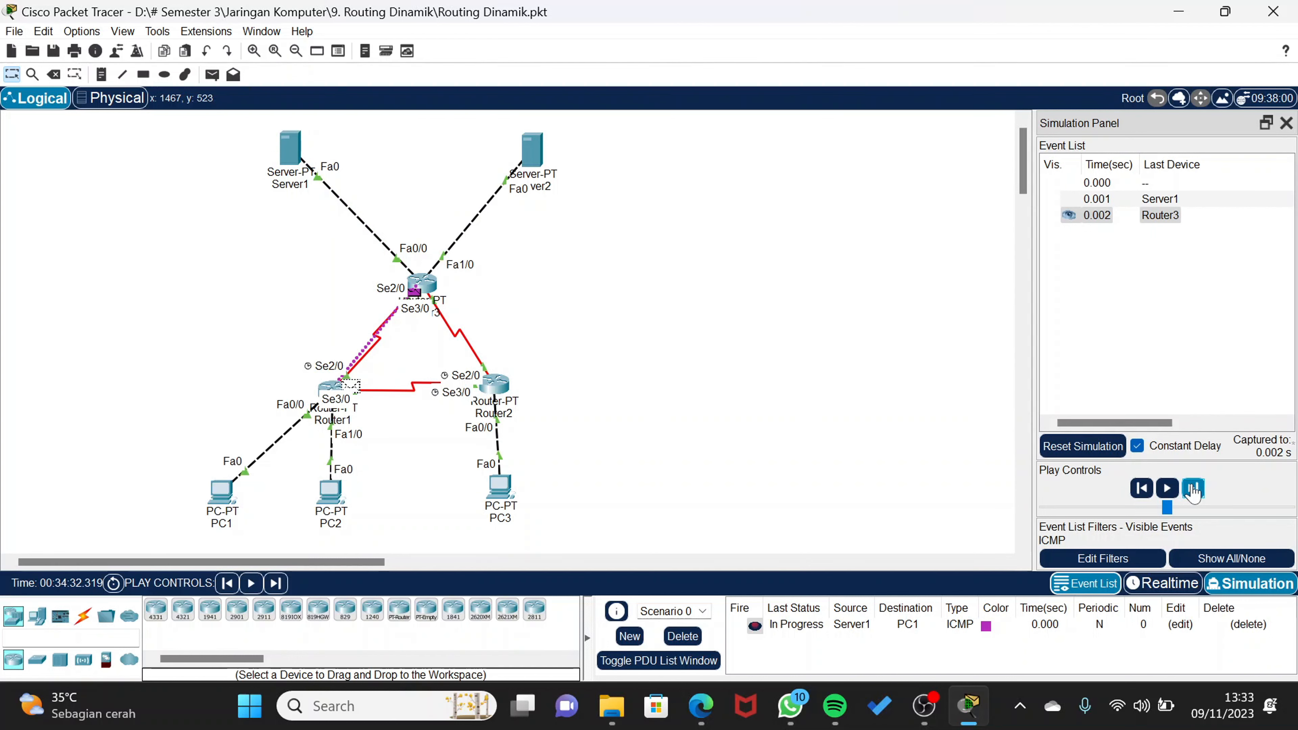
{"action": "left_click", "coordinate": [1194, 489]}
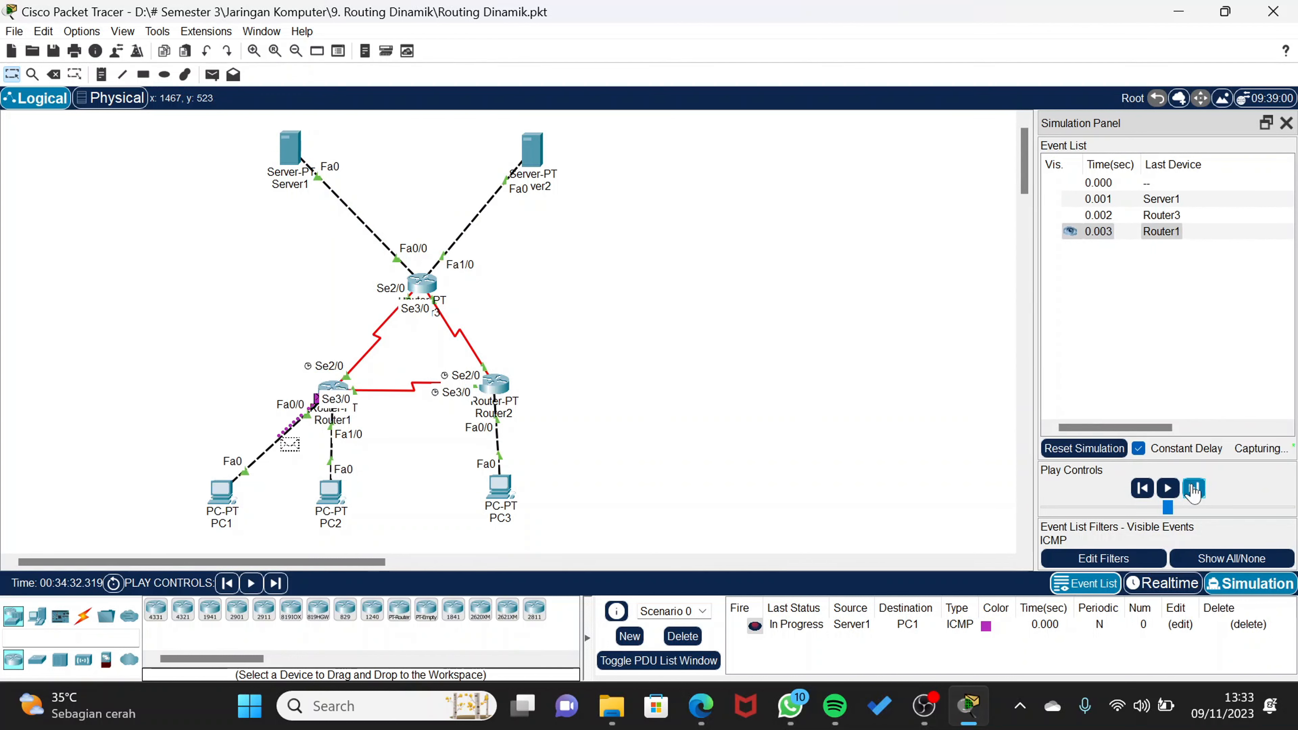
{"action": "left_click", "coordinate": [1194, 489]}
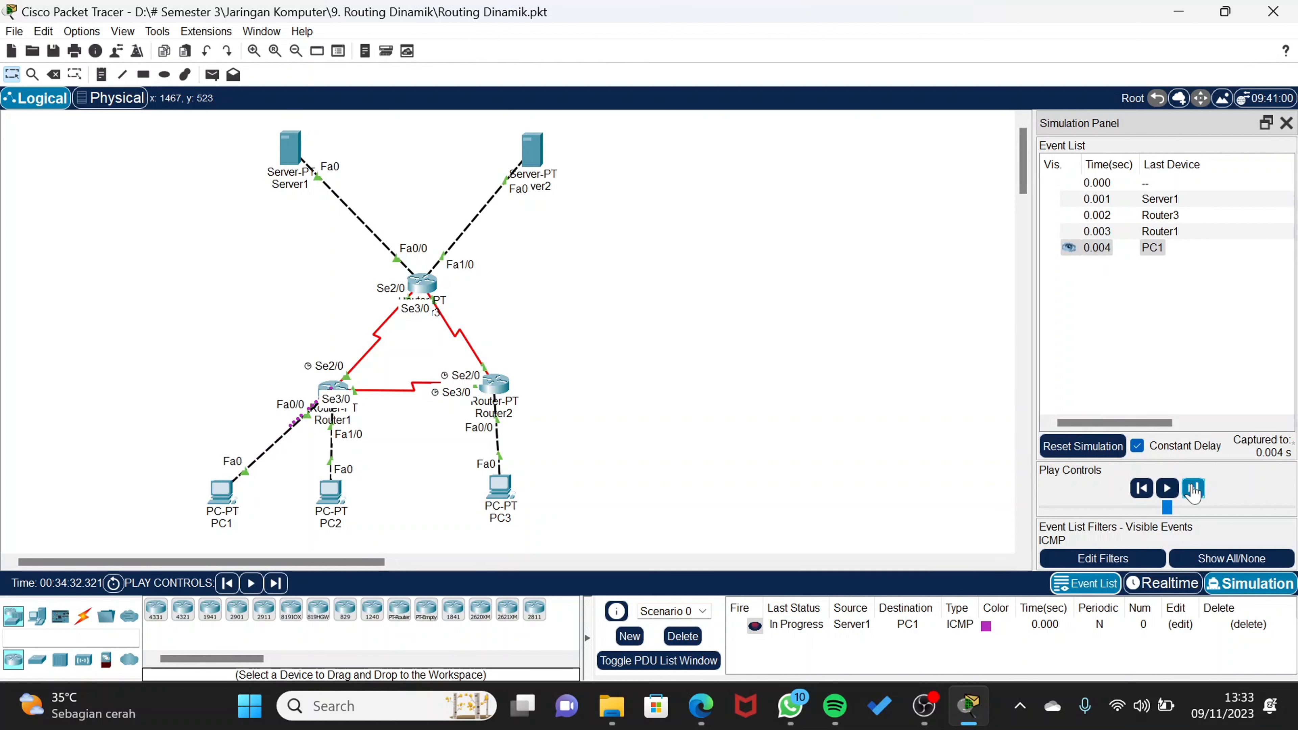
{"action": "left_click", "coordinate": [1193, 489]}
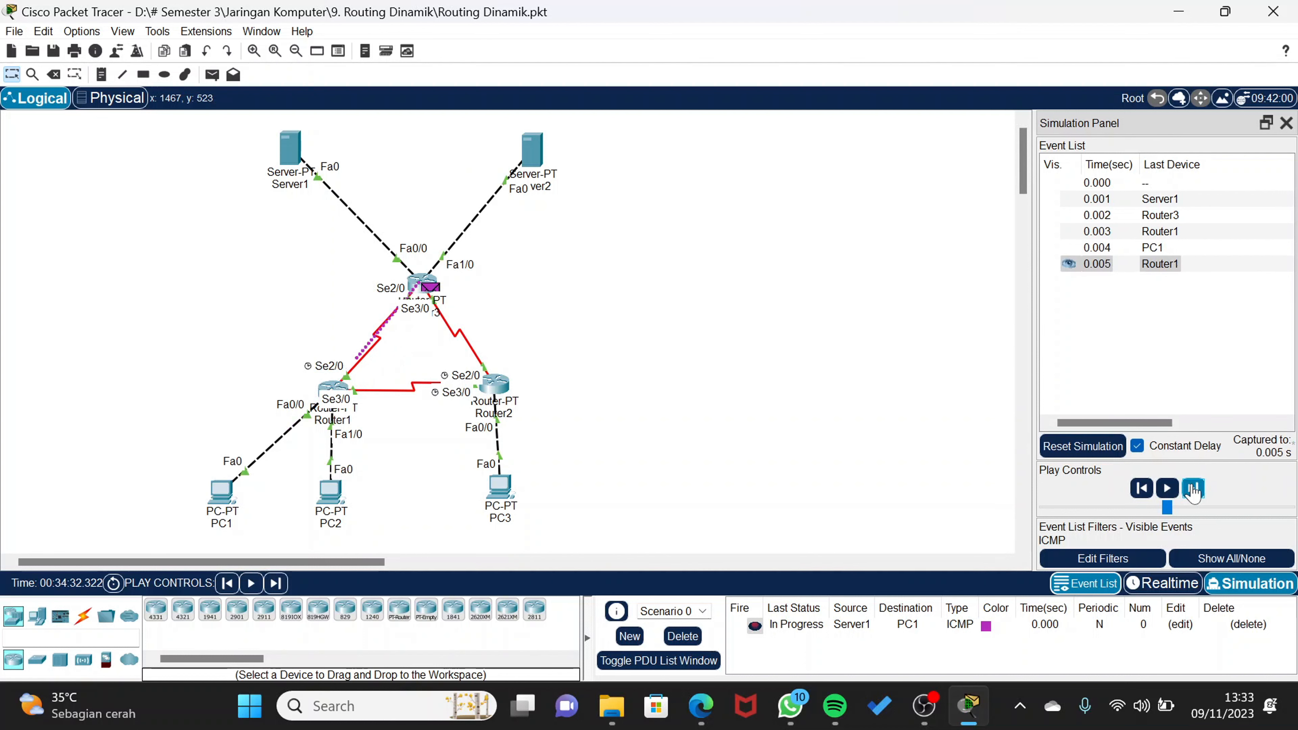
{"action": "left_click", "coordinate": [1194, 489]}
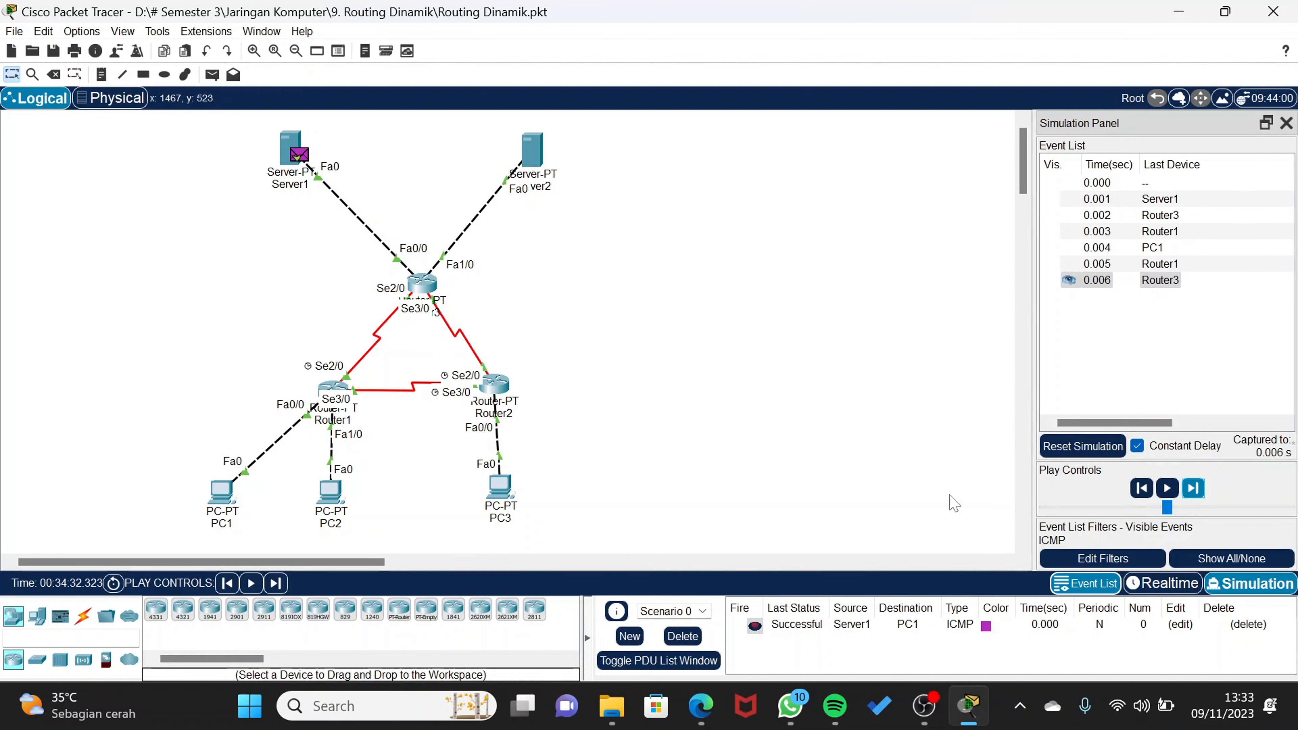
Delete the Server1-to-PC1 test scenario and create a simple PDU from Server1 to PC2
{"action": "left_click", "coordinate": [699, 637]}
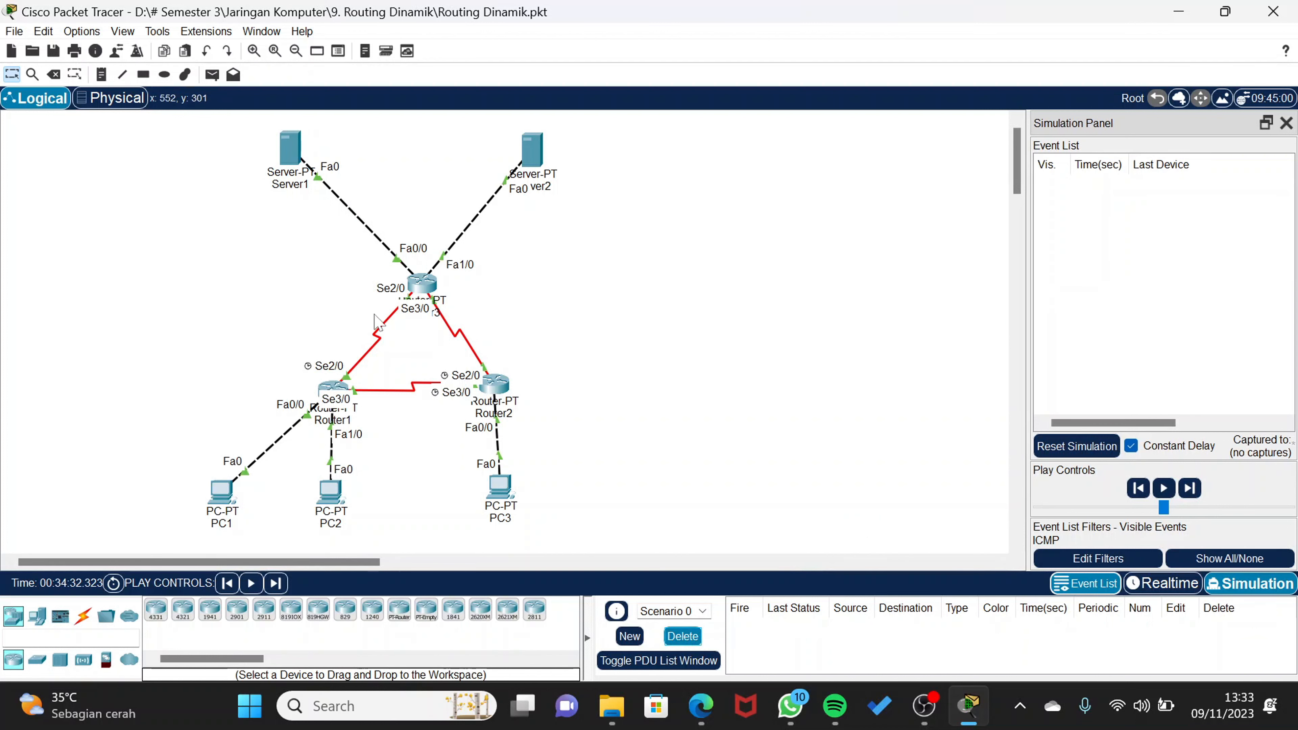
{"action": "left_click", "coordinate": [214, 76]}
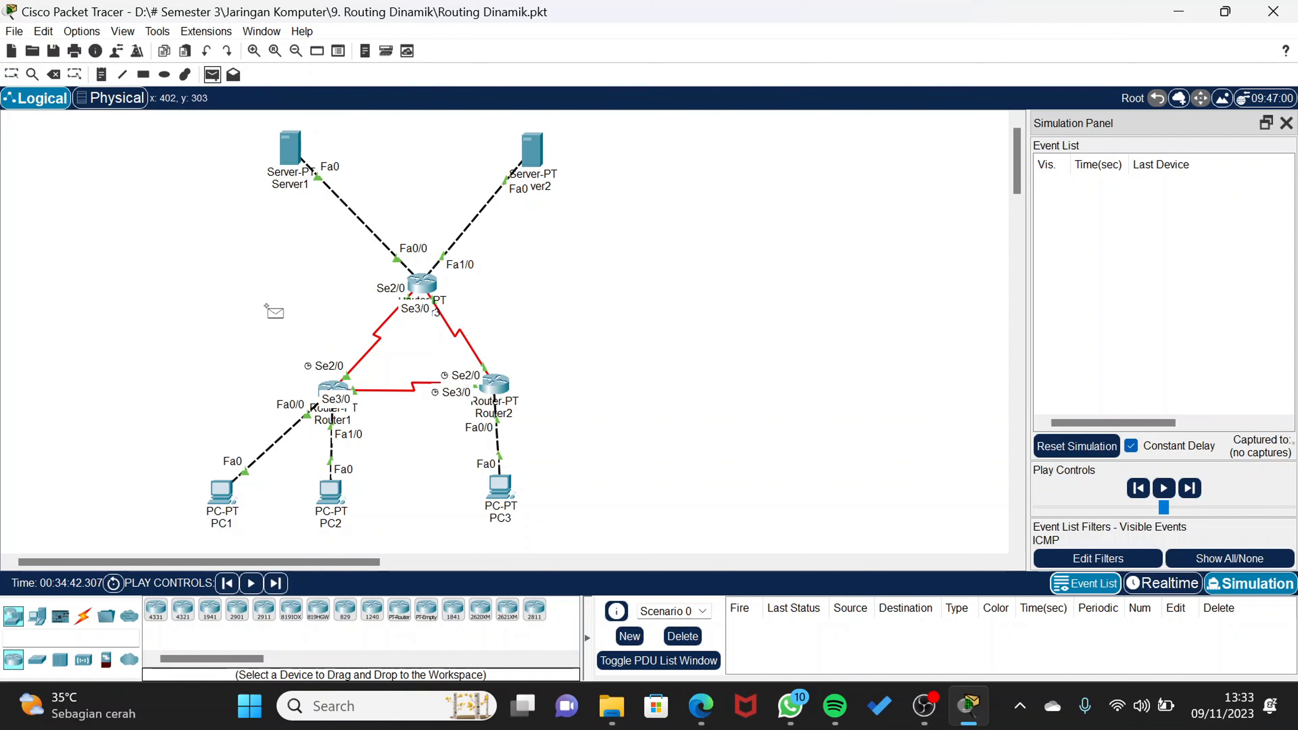
{"action": "left_click", "coordinate": [294, 161]}
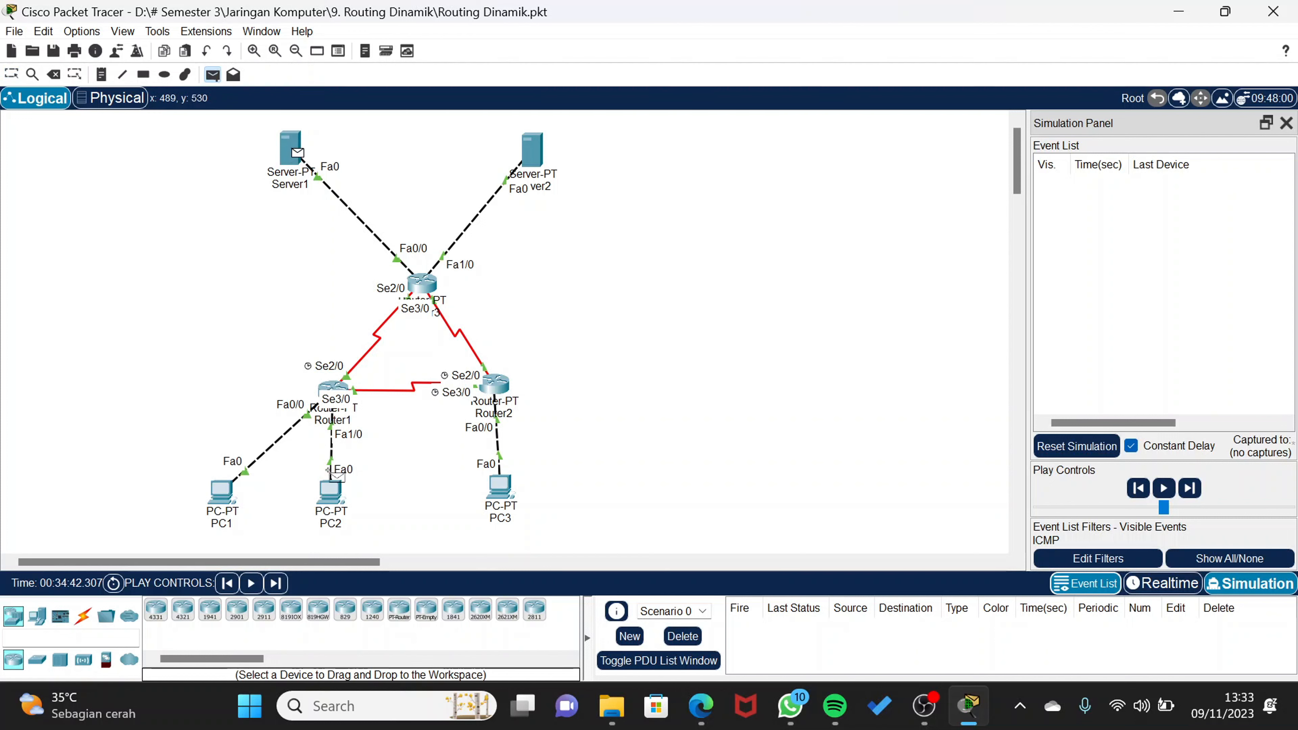
{"action": "left_click", "coordinate": [331, 491]}
Advance the simulation event by event until the ICMP reply from PC2 gets back to Server1
{"action": "left_click", "coordinate": [1193, 488]}
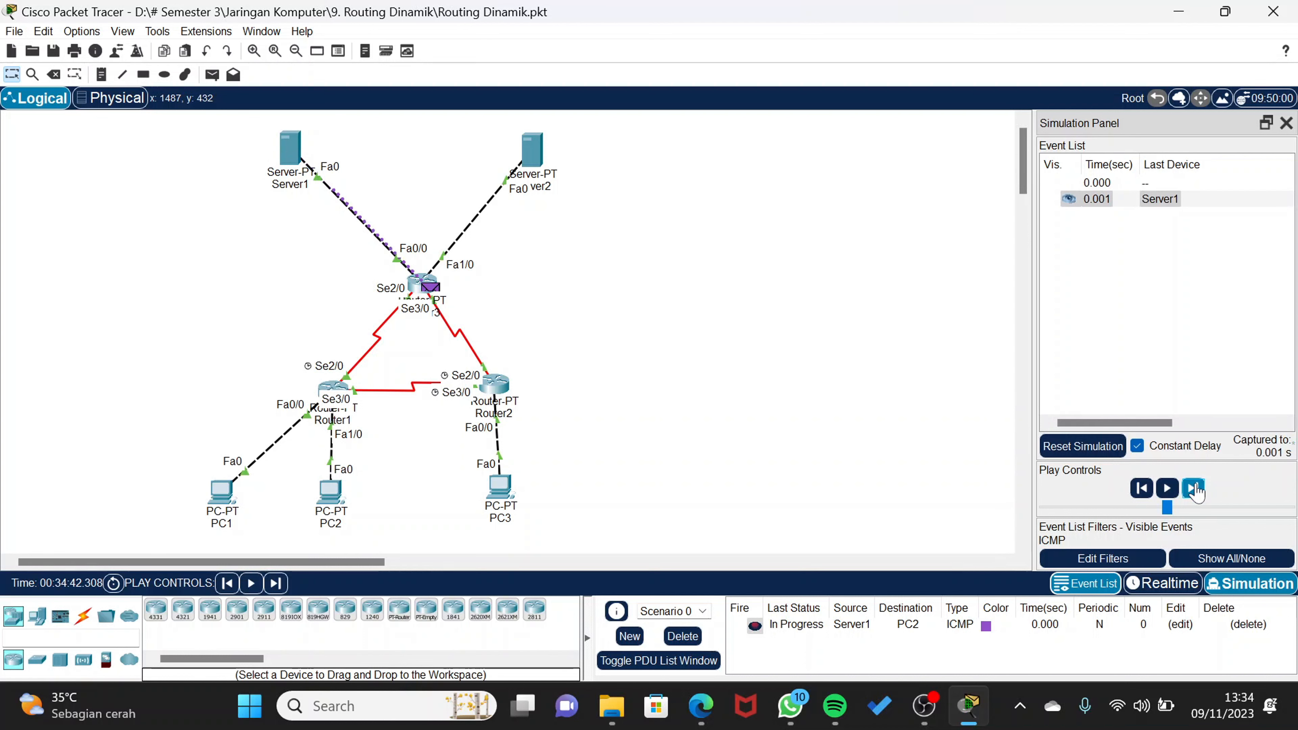
{"action": "left_click", "coordinate": [1194, 488]}
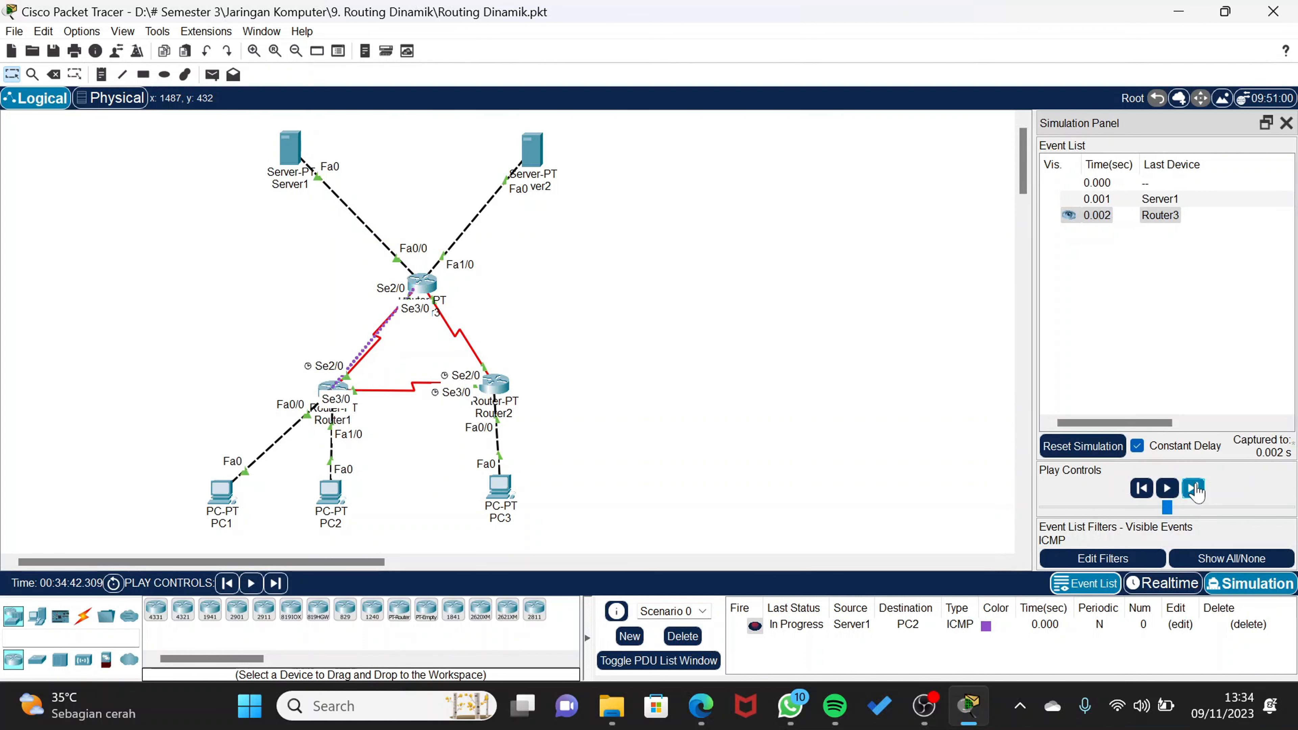
{"action": "left_click", "coordinate": [1194, 489]}
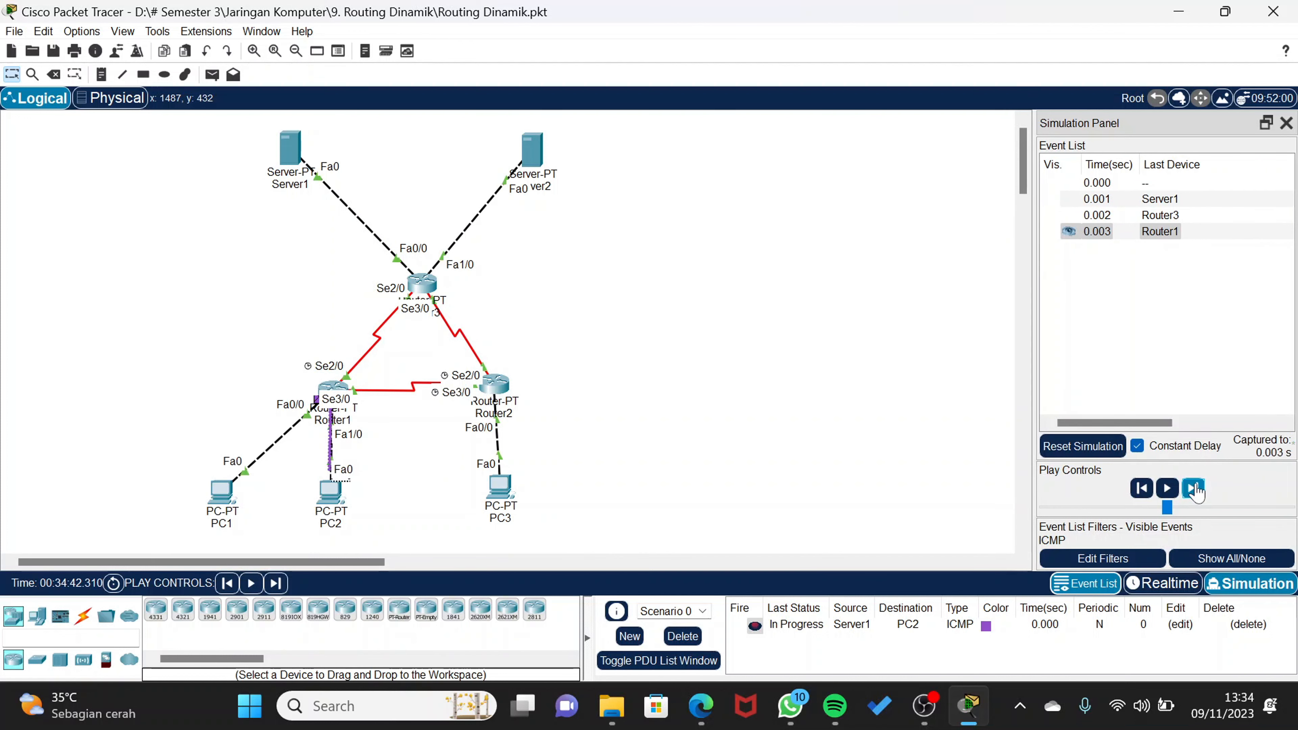
{"action": "left_click", "coordinate": [1194, 488]}
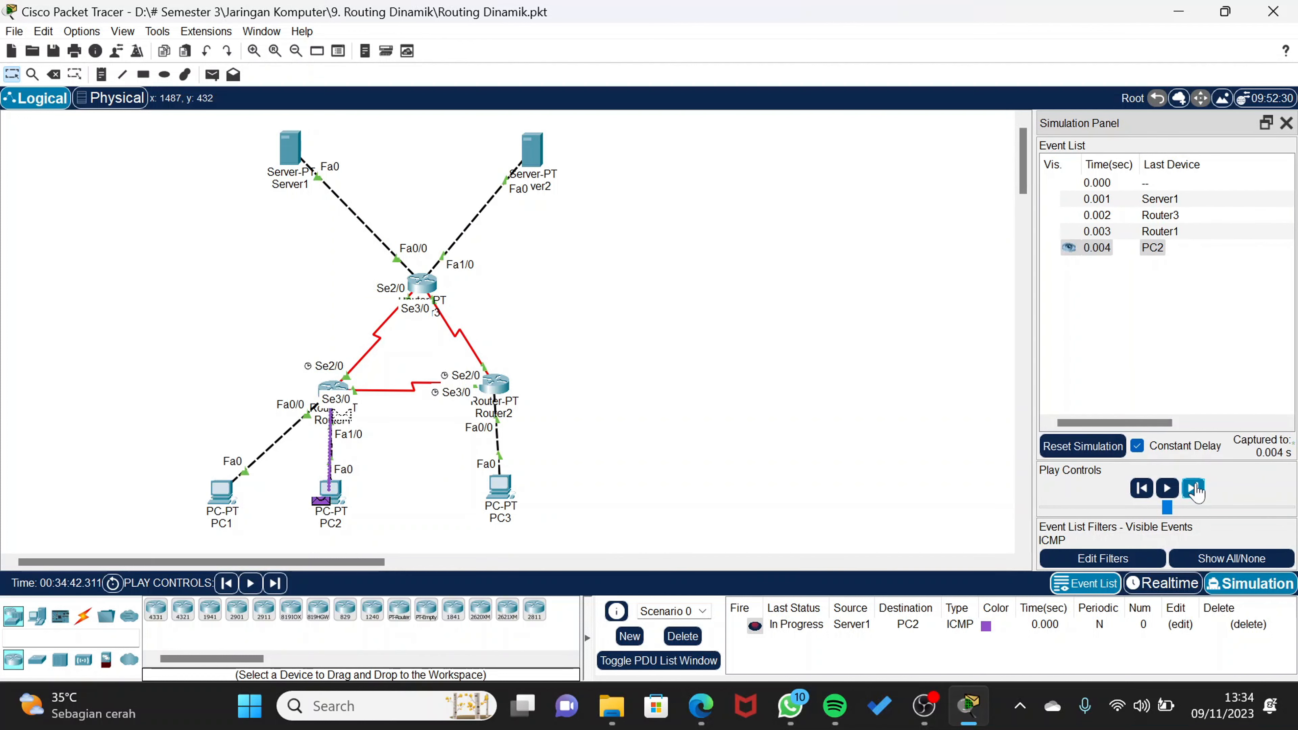
{"action": "left_click", "coordinate": [1194, 489]}
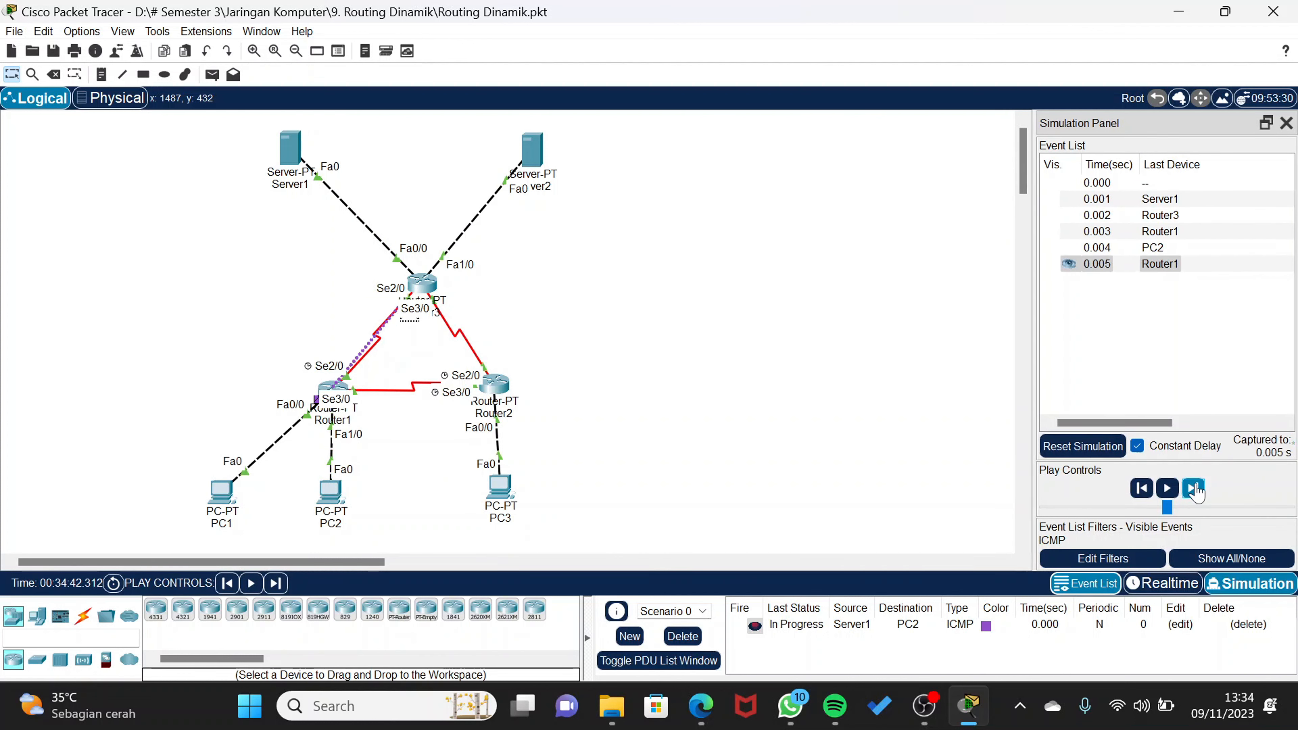
{"action": "left_click", "coordinate": [1194, 488]}
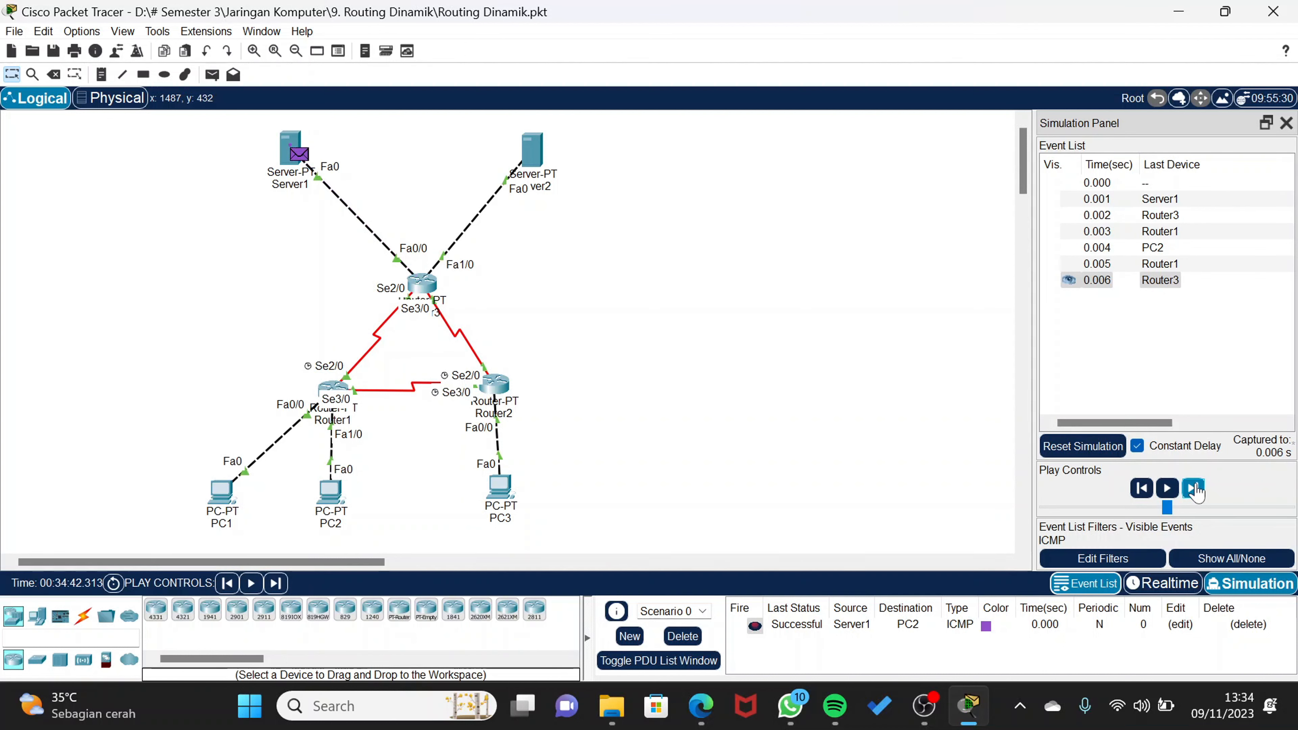
Delete the Server1-to-PC2 test scenario and create a simple PDU from Server1 to PC3
{"action": "left_click", "coordinate": [697, 636]}
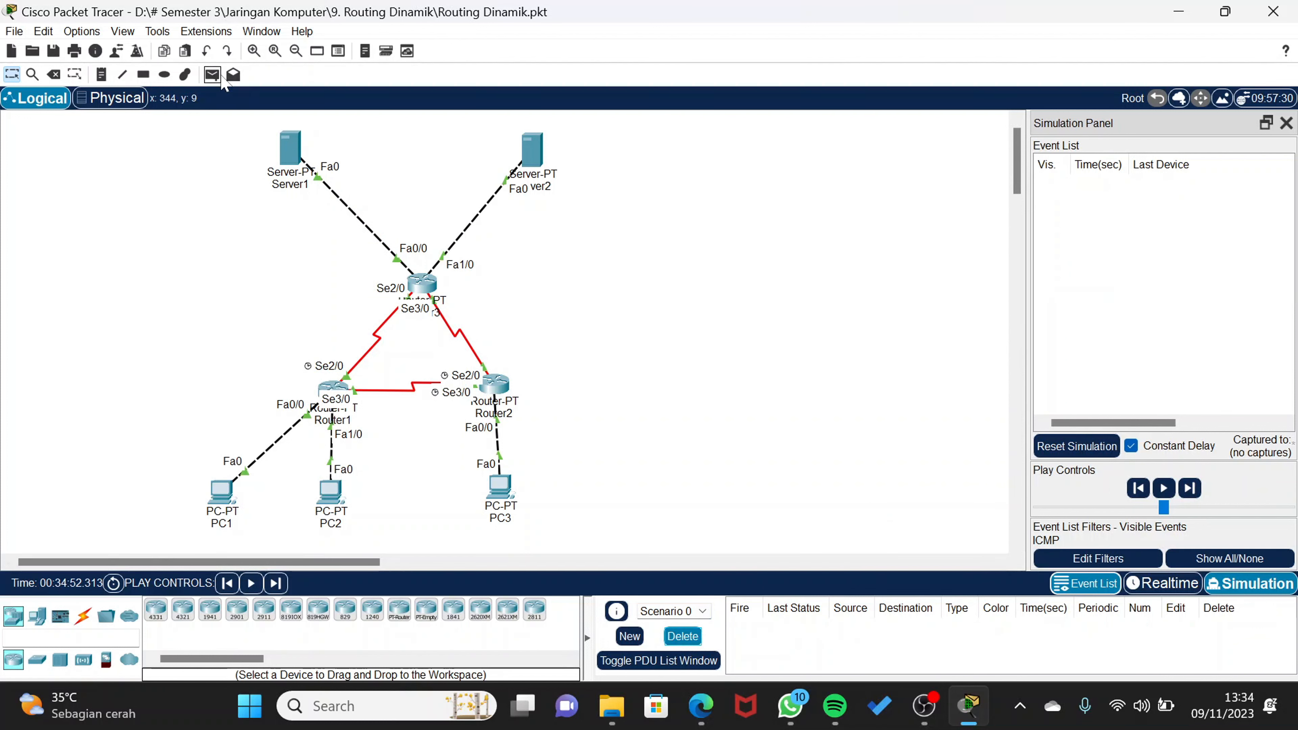
{"action": "left_click", "coordinate": [213, 75]}
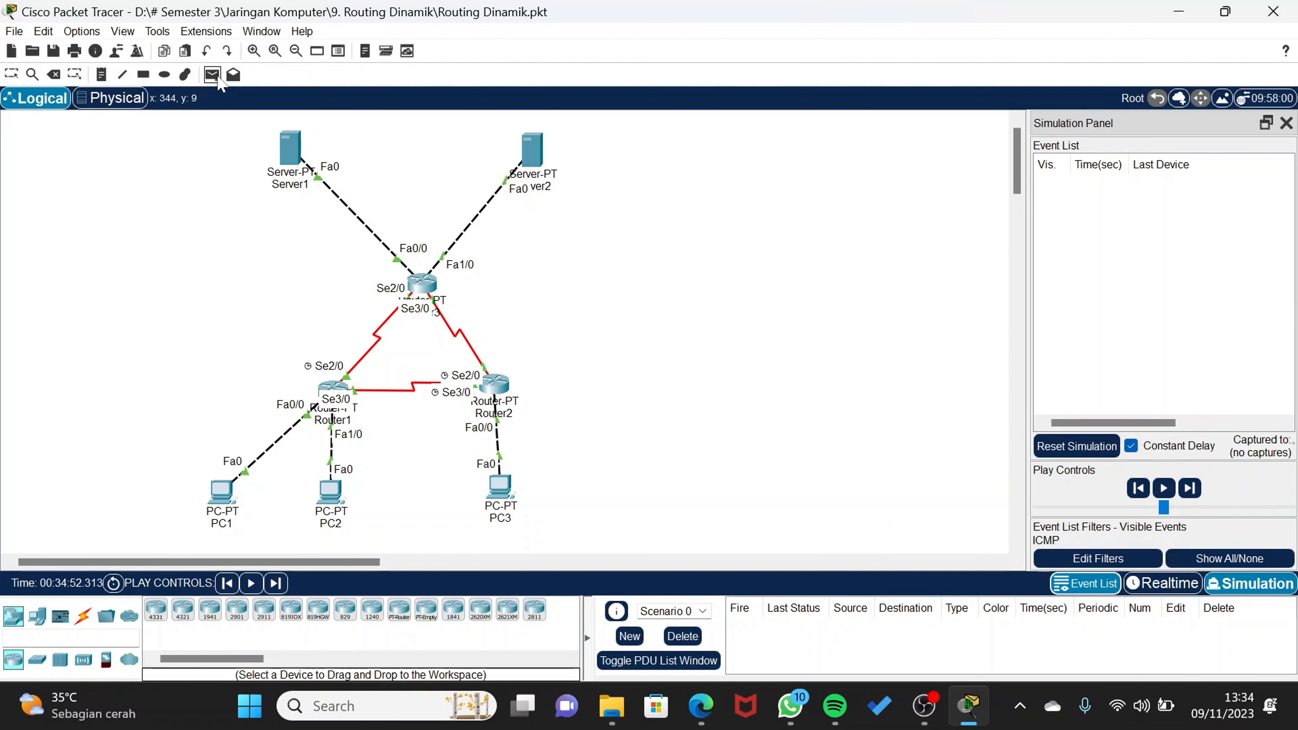
{"action": "left_click", "coordinate": [299, 157]}
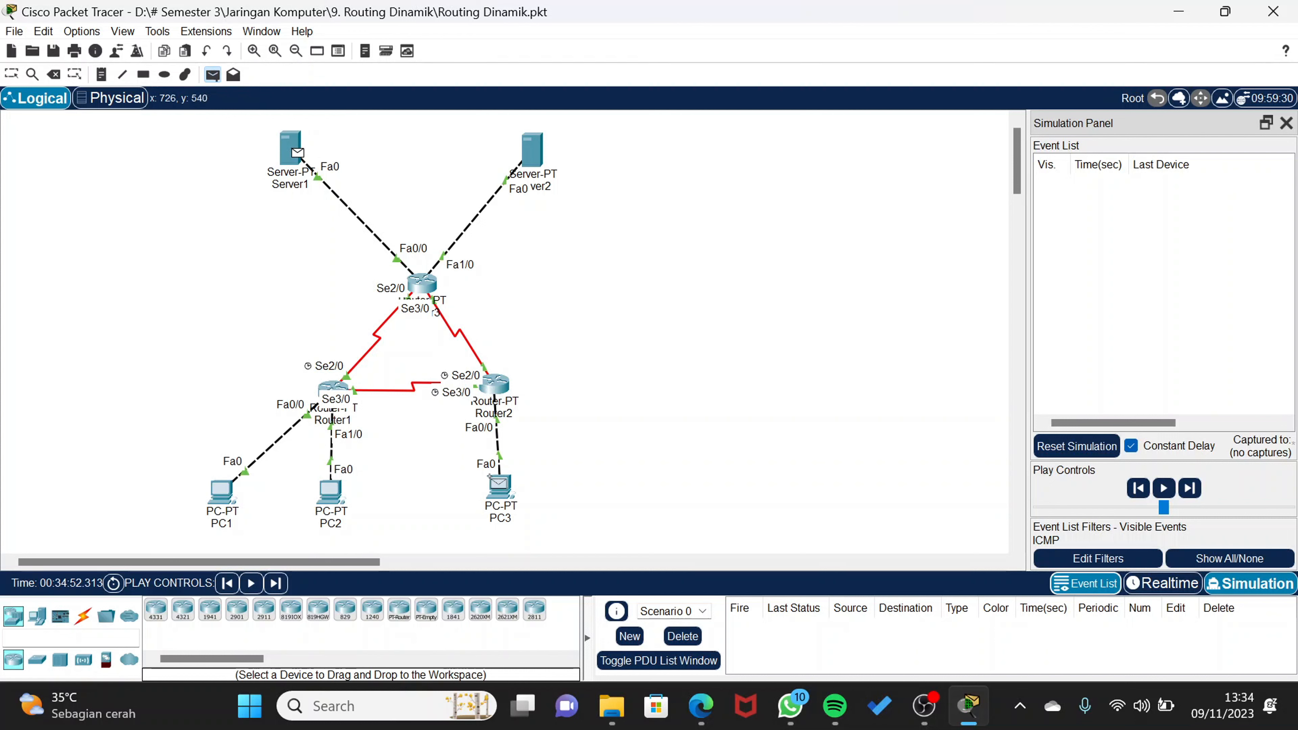
{"action": "left_click", "coordinate": [503, 492]}
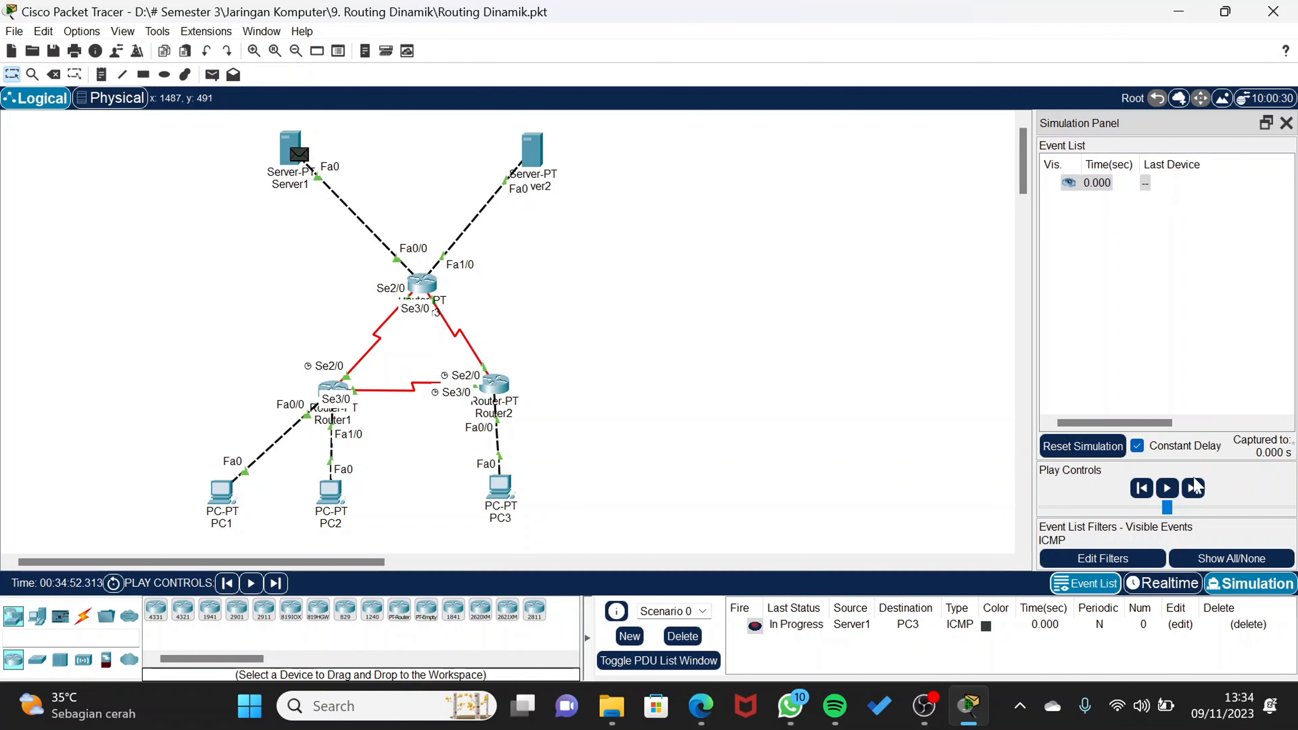
Advance the simulation event by event until the ICMP reply from PC3 gets back to Server1
{"action": "left_click", "coordinate": [1194, 488]}
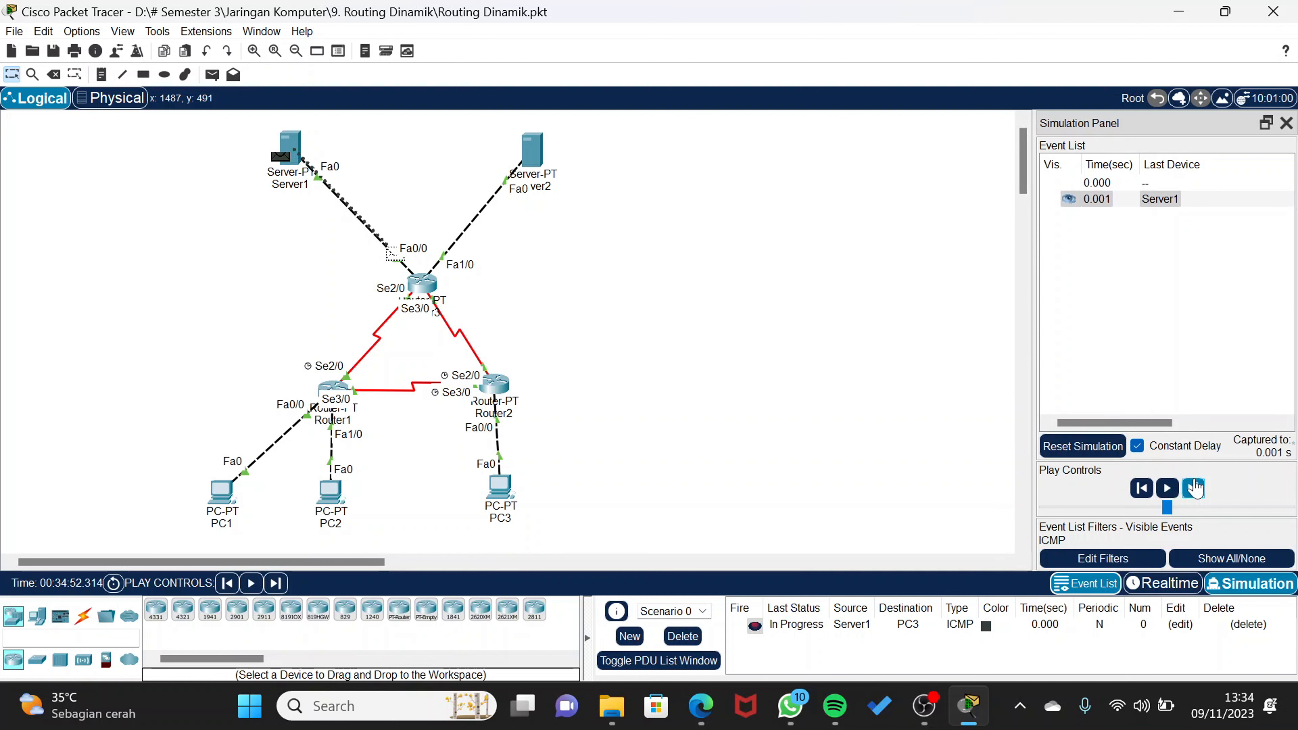
{"action": "left_click", "coordinate": [1194, 489]}
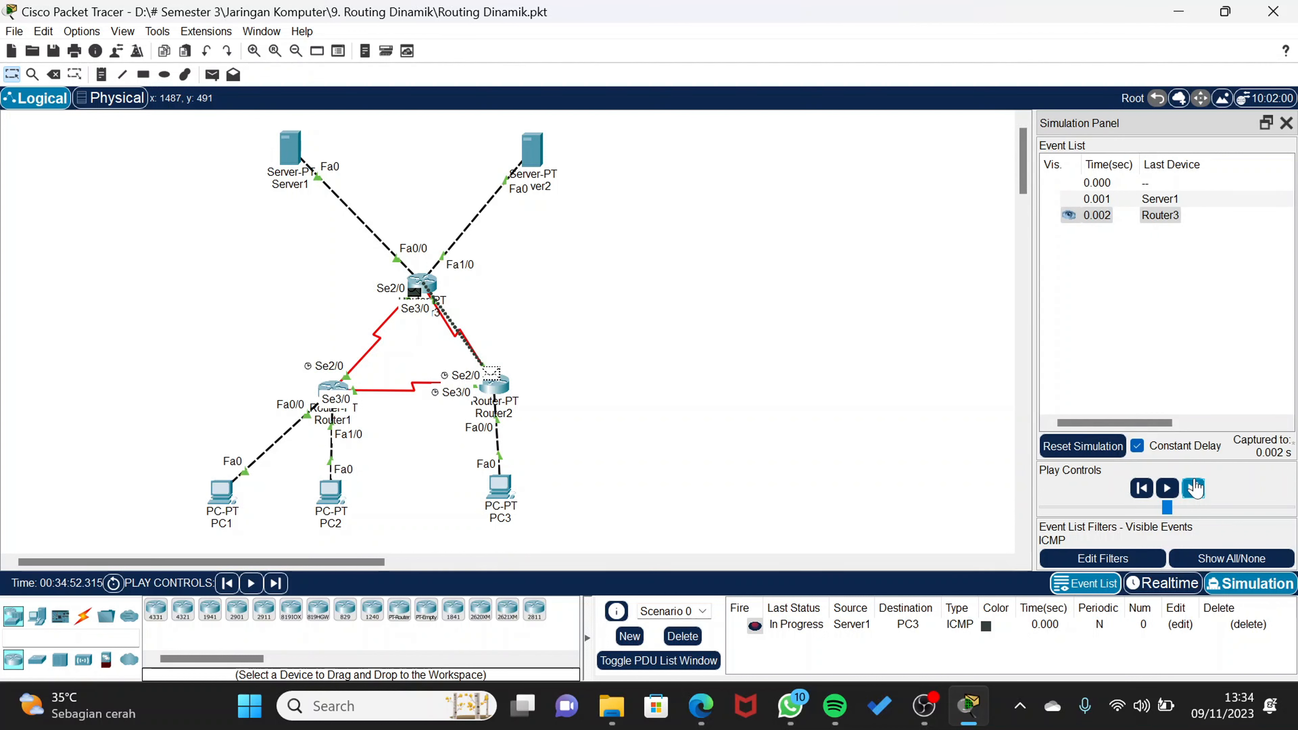
{"action": "left_click", "coordinate": [1195, 489]}
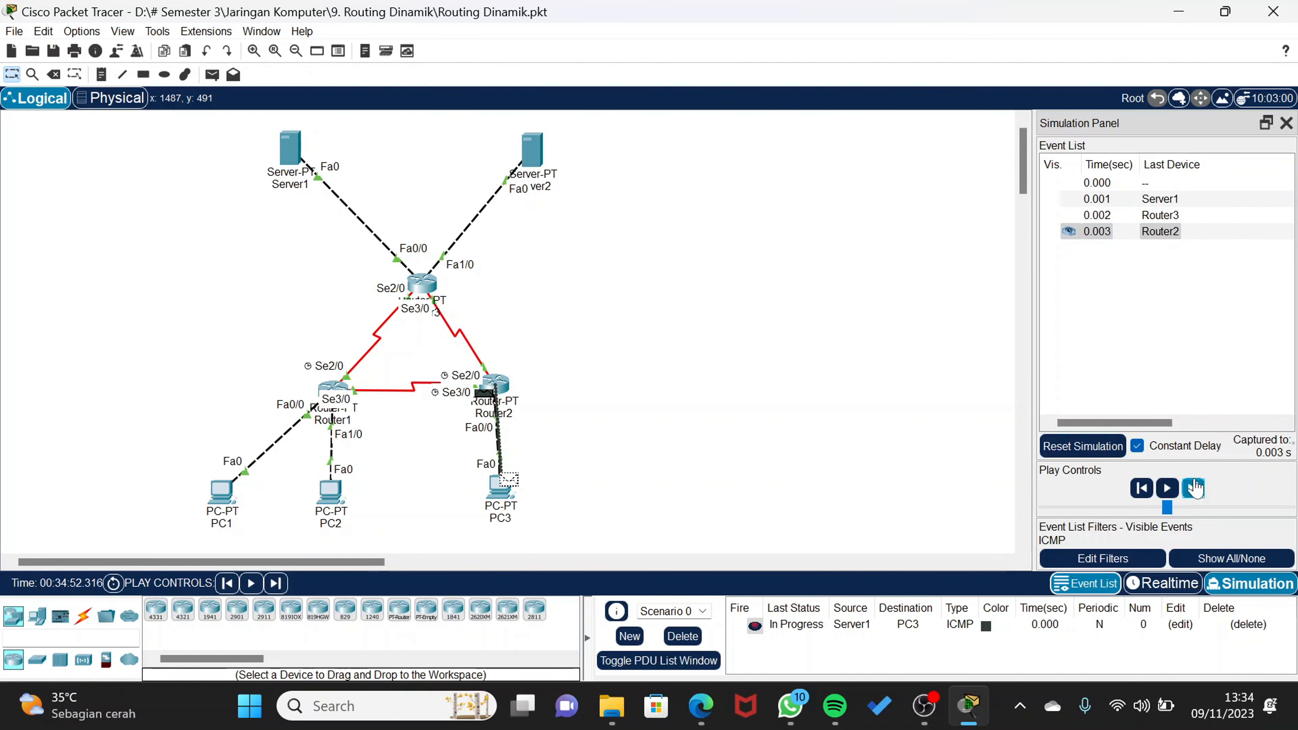
{"action": "left_click", "coordinate": [1194, 489]}
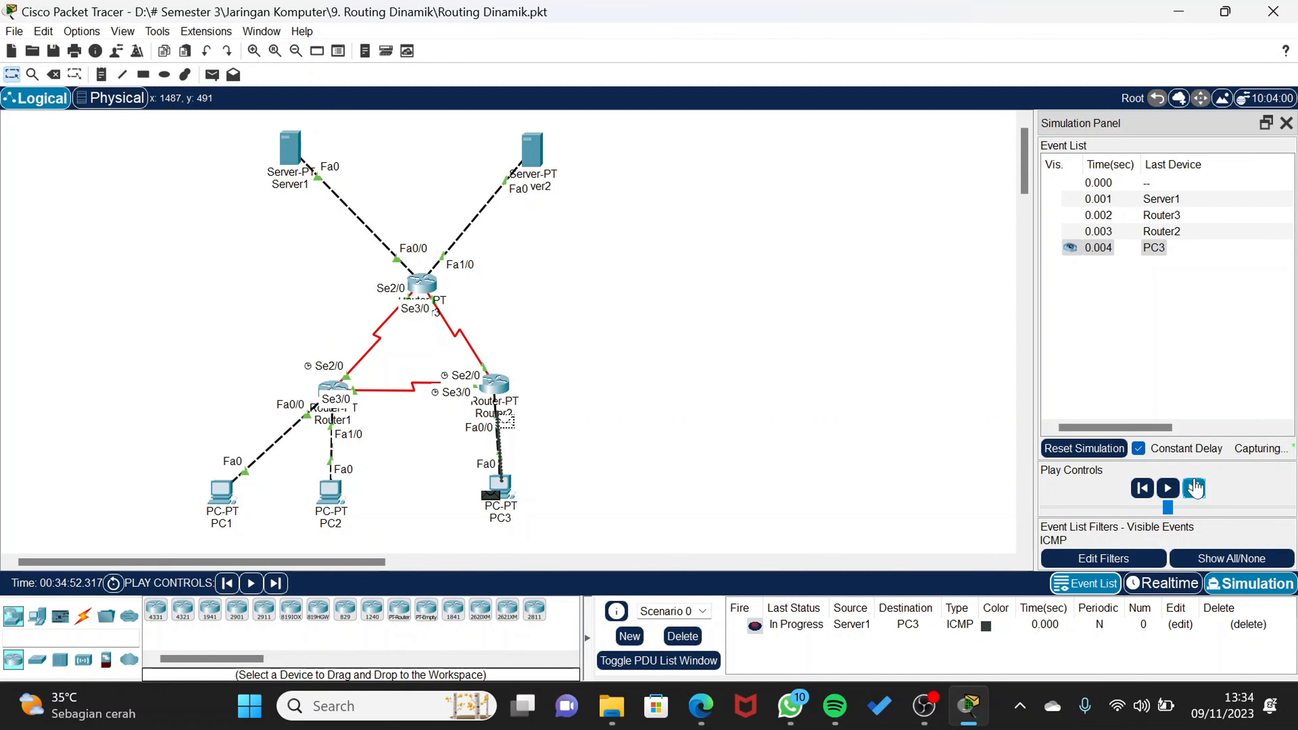
{"action": "left_click", "coordinate": [1194, 488]}
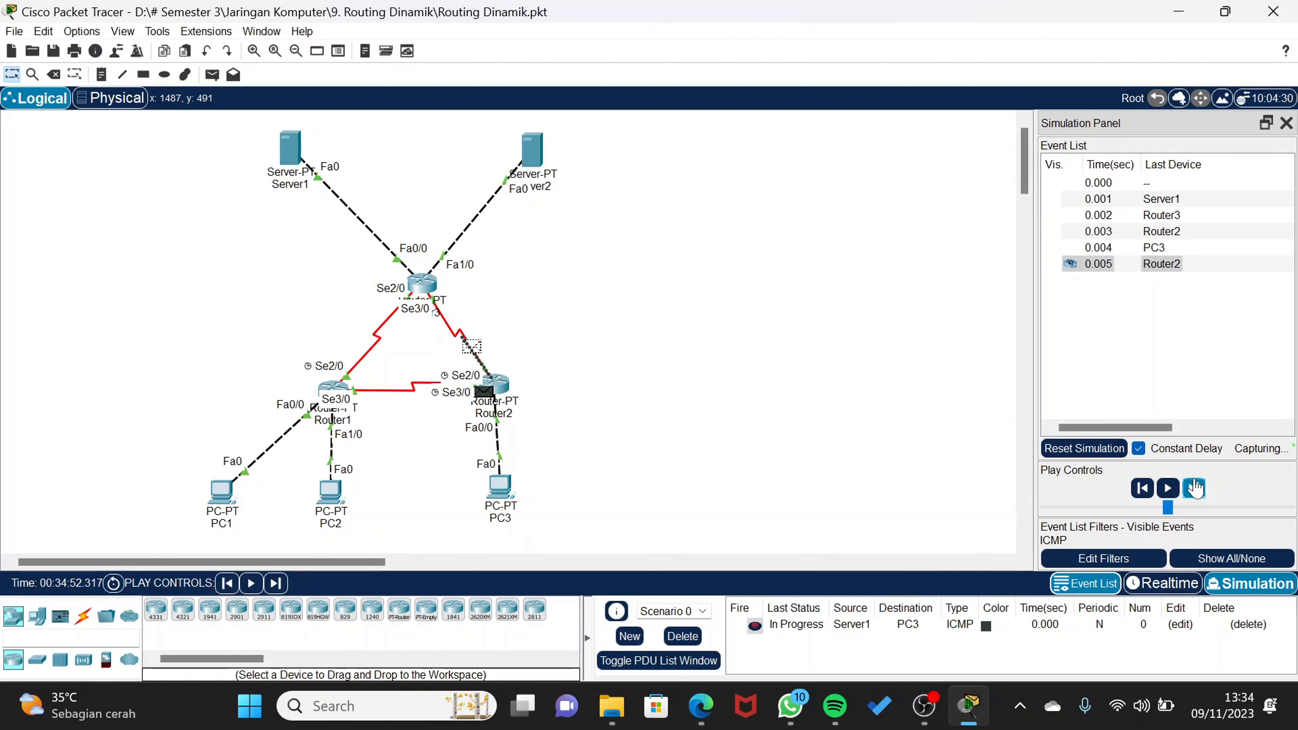
{"action": "left_click", "coordinate": [1195, 489]}
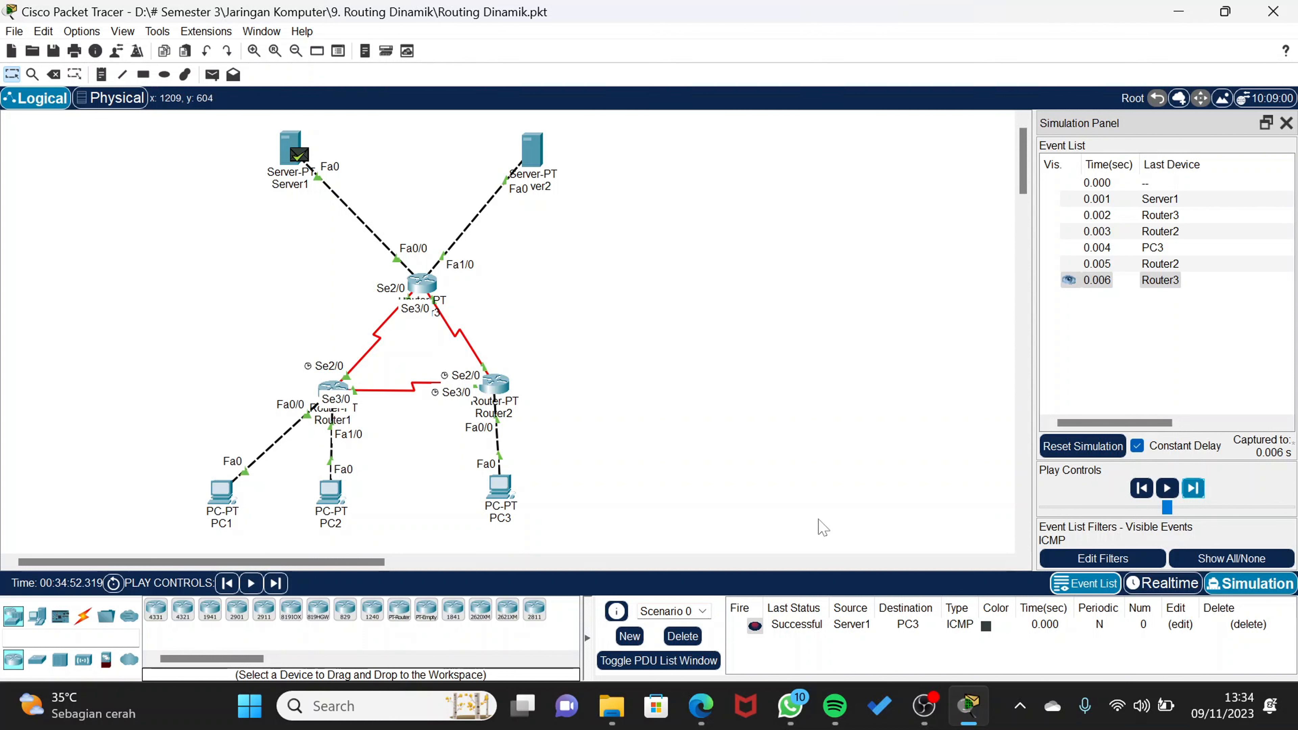
Delete the Server1-to-PC3 test scenario and return the network to Realtime mode
{"action": "left_click", "coordinate": [683, 637]}
{"action": "left_click", "coordinate": [1184, 587]}
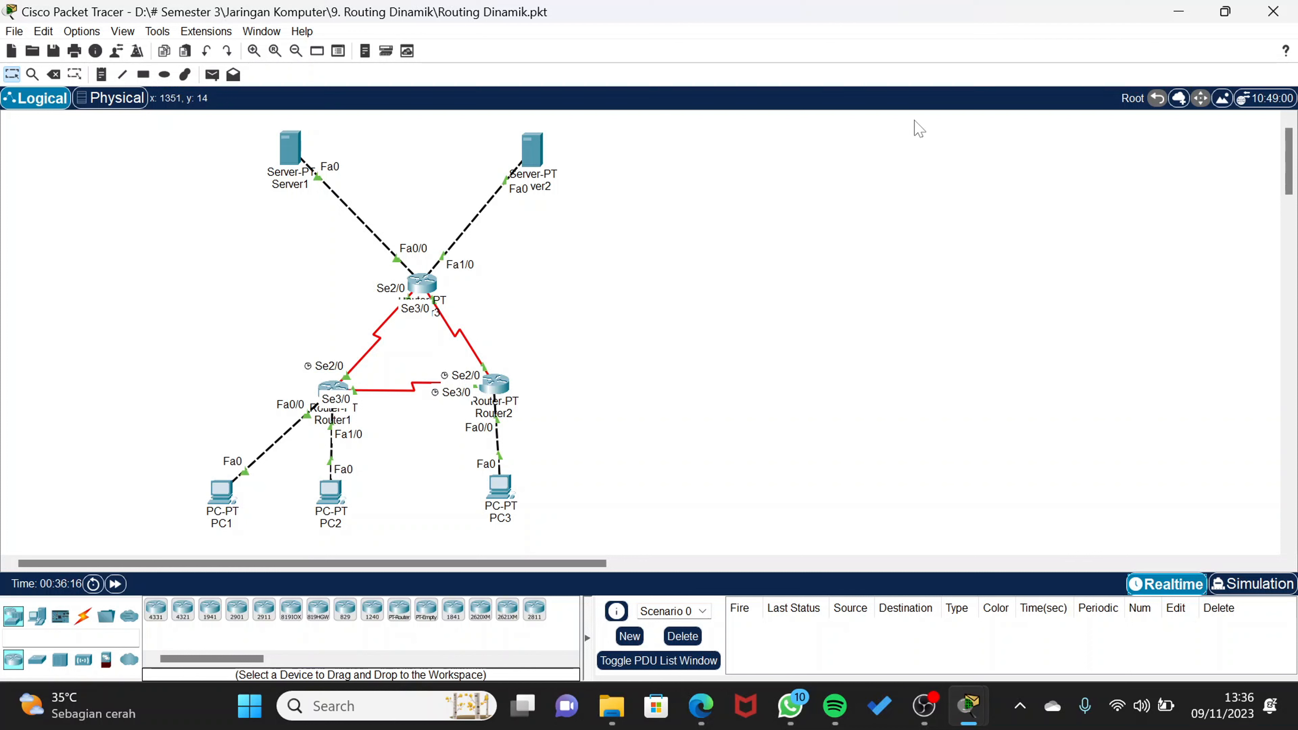
Open the Command Prompt on PC1 and move its window so the whole topology stays in view
{"action": "left_click", "coordinate": [227, 511]}
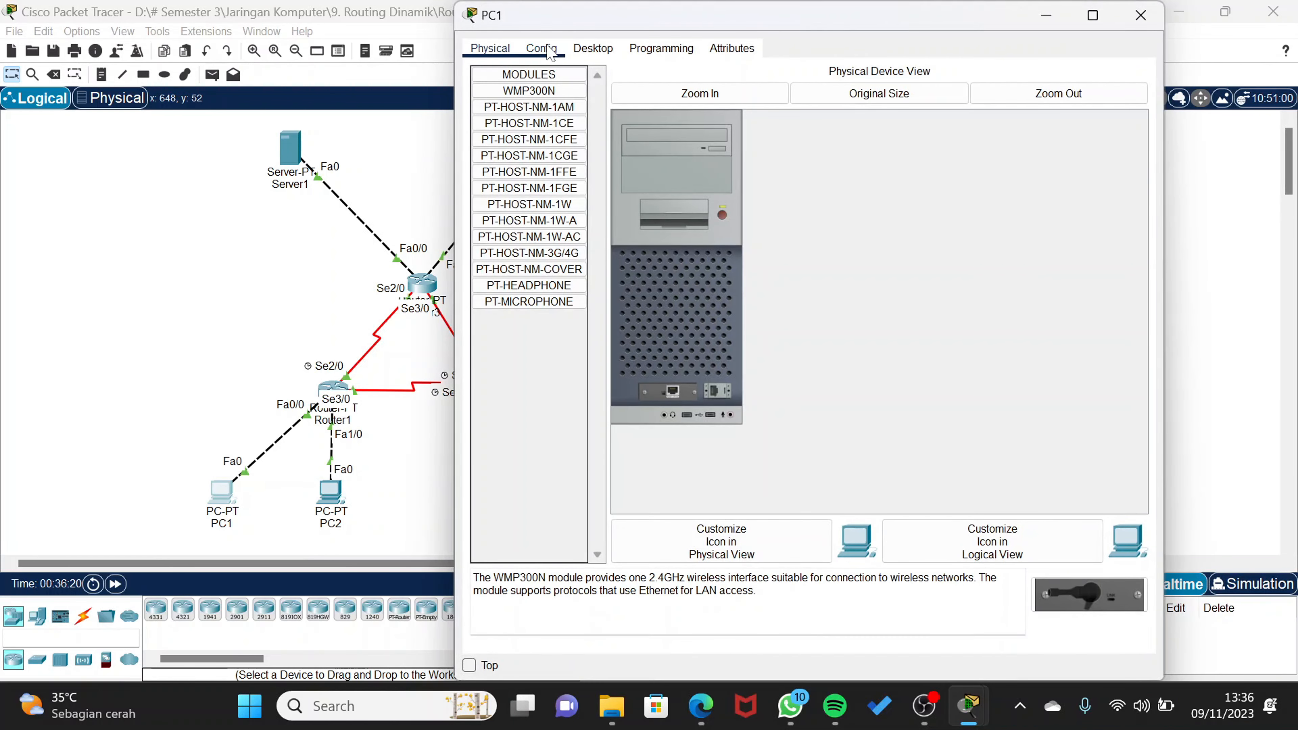
{"action": "left_click", "coordinate": [595, 51]}
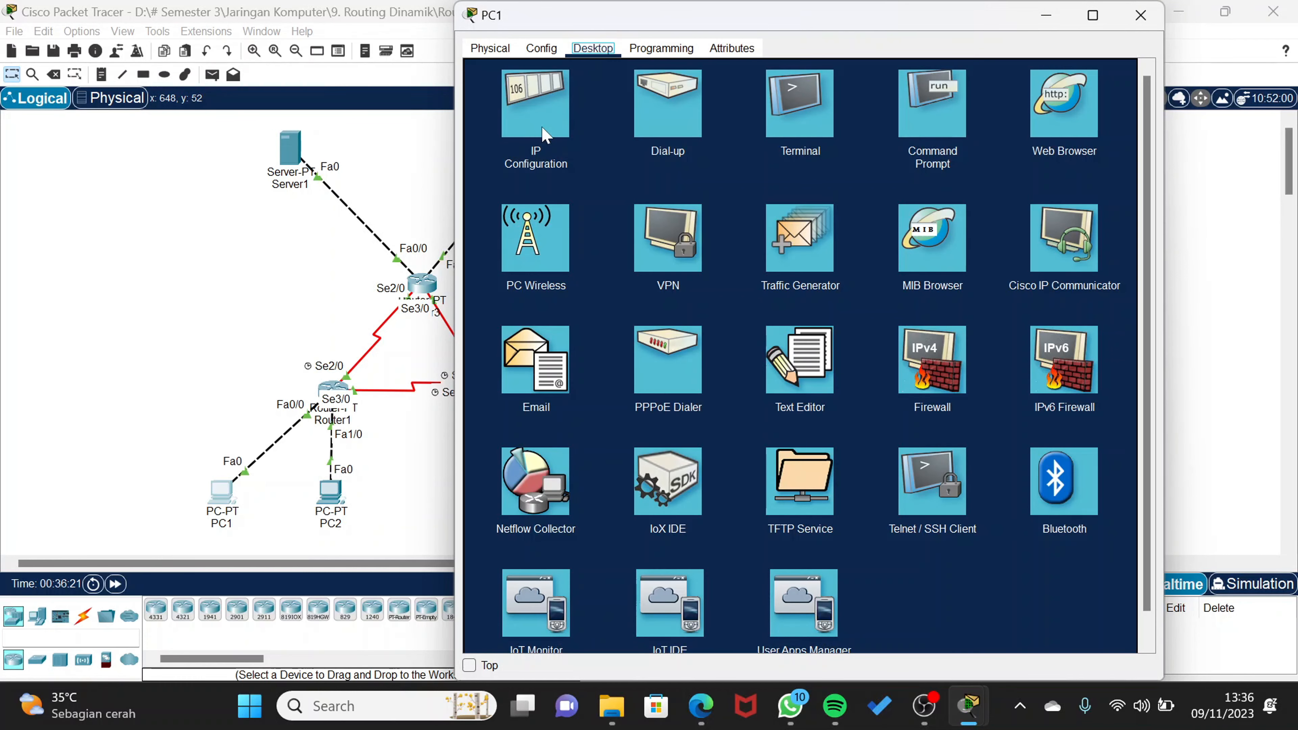
{"action": "left_click", "coordinate": [919, 115]}
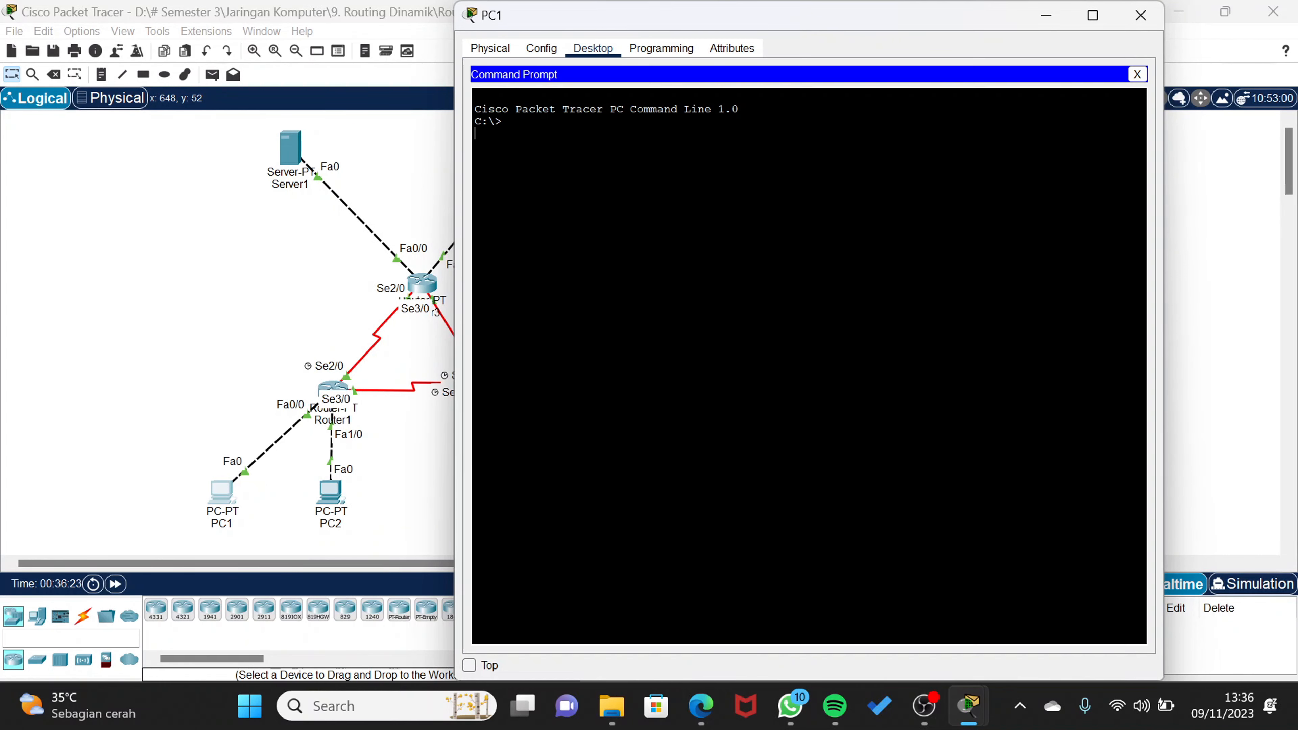
{"action": "left_click_drag", "start_coordinate": [788, 26], "coordinate": [894, 26]}
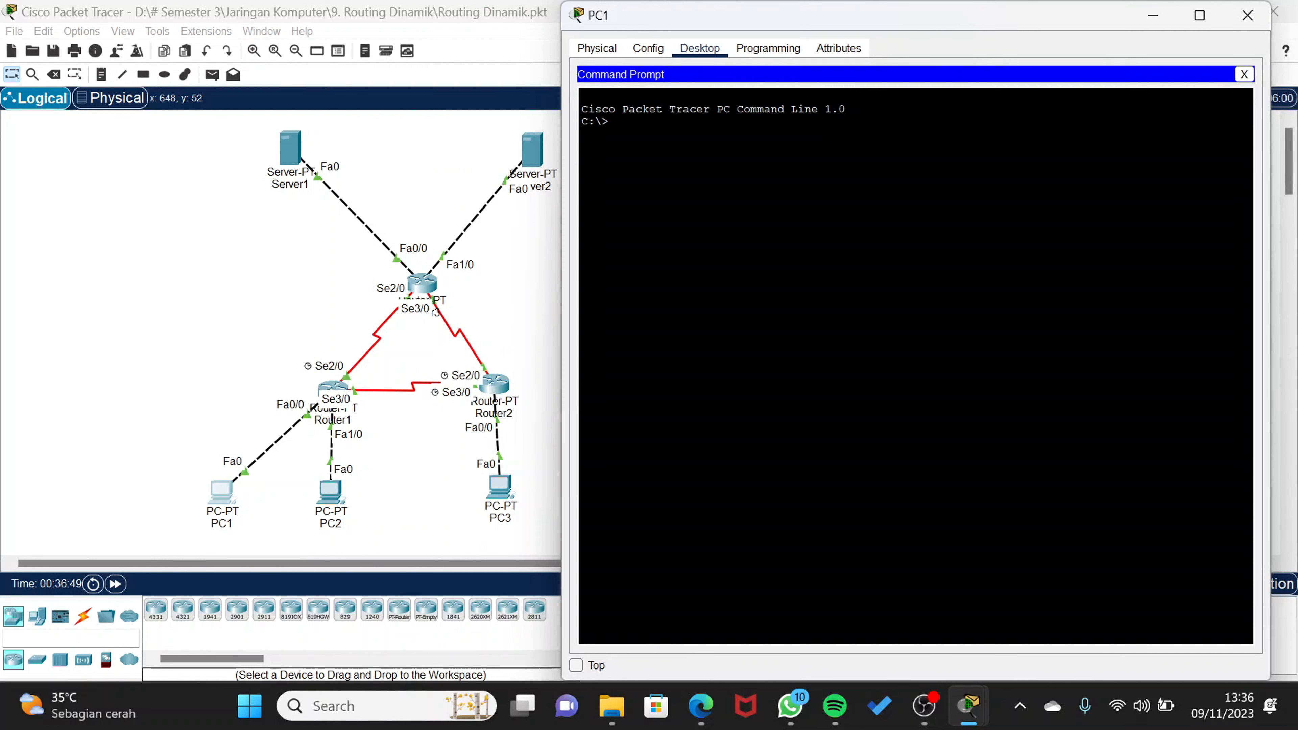
Trace the route from PC1 to 192.168.1.65 with tracert and highlight the target address in the command
{"action": "key", "text": "Return"}
{"action": "type", "text": "tracert 192.168.1.65"}
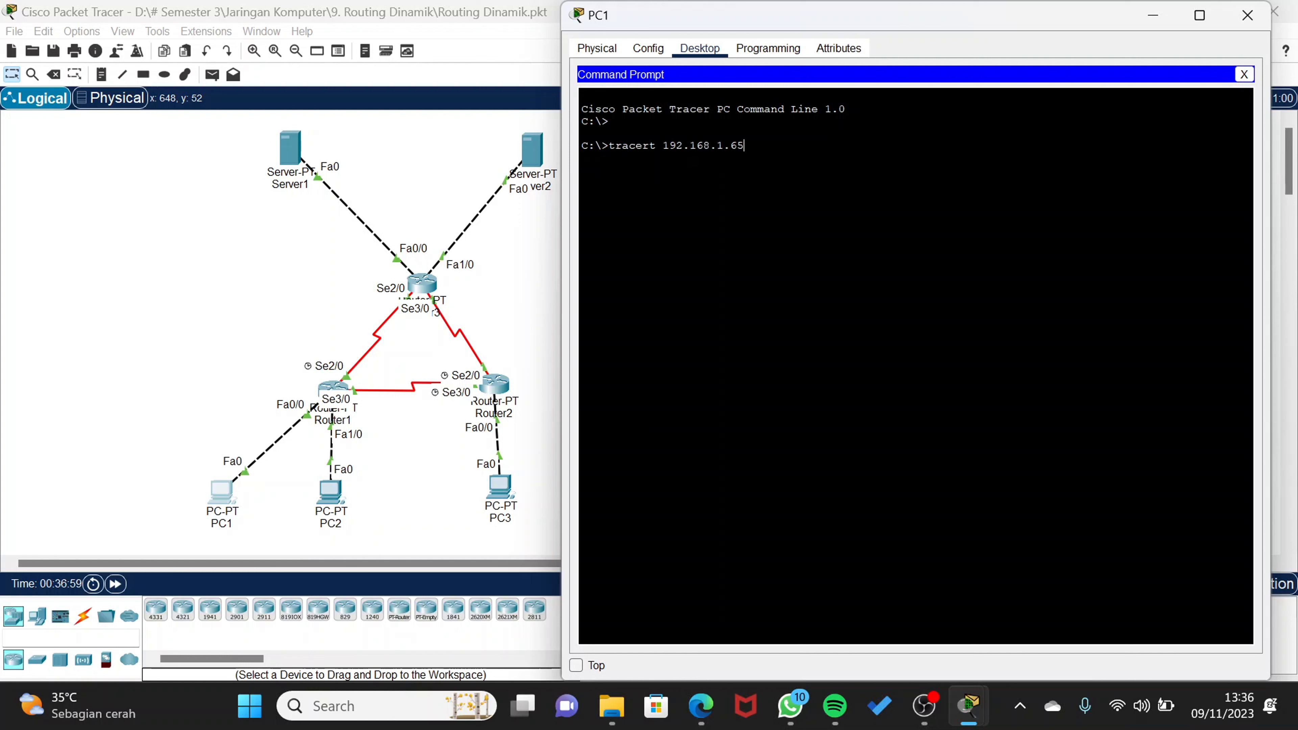
{"action": "key", "text": "Return"}
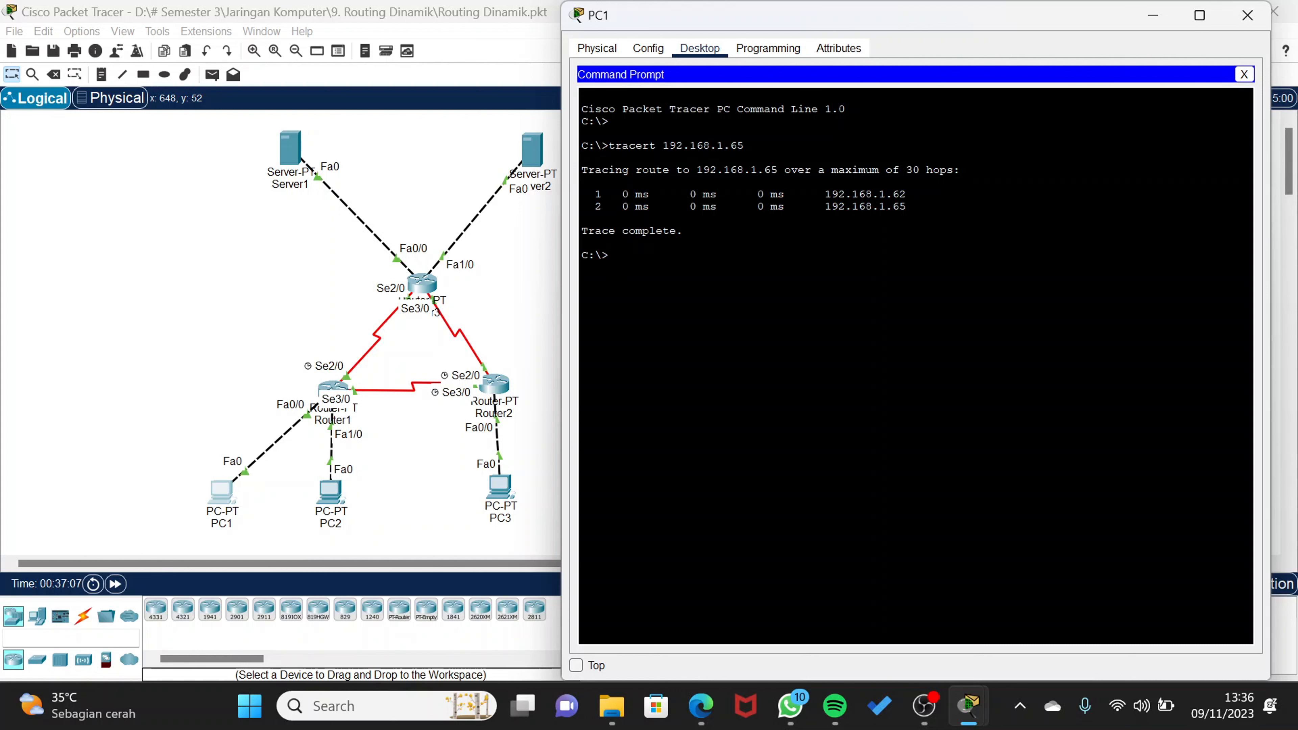
{"action": "left_click_drag", "start_coordinate": [745, 146], "coordinate": [663, 145]}
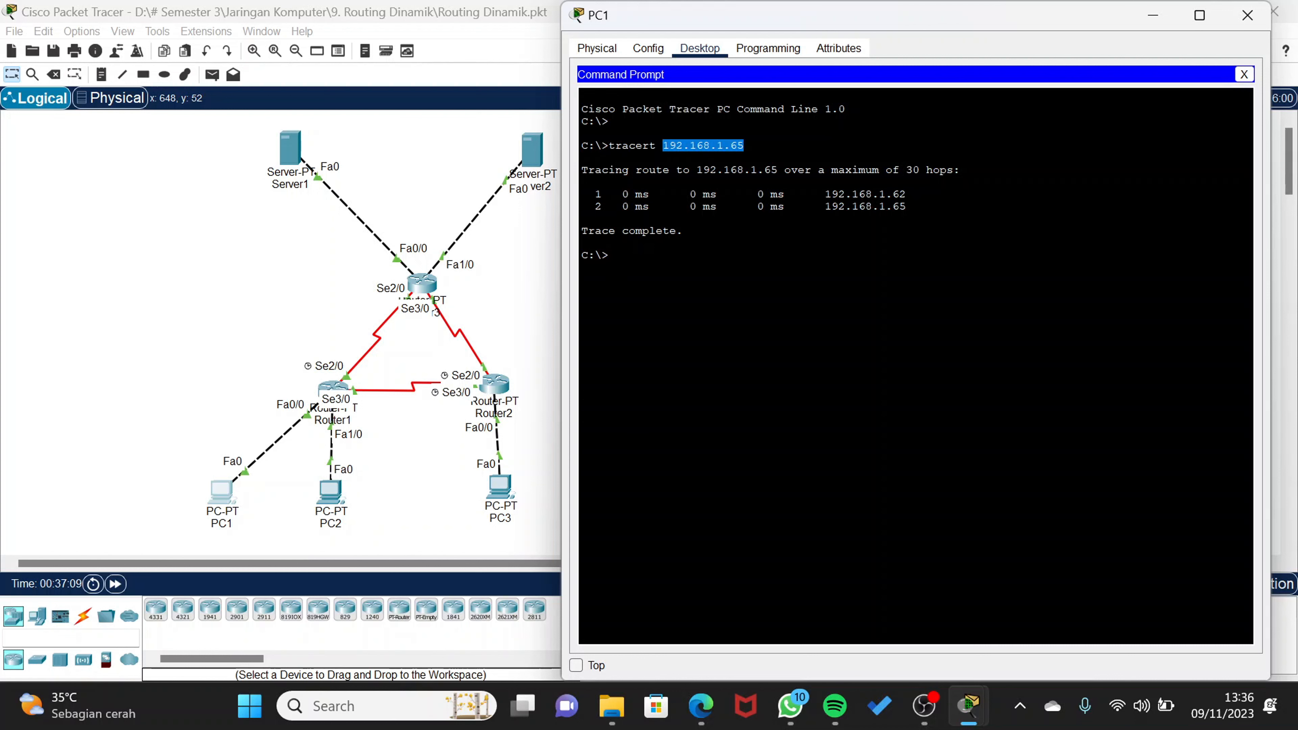
Trace the route from PC1 to 192.168.1.253 with tracert
{"action": "key", "text": "Return"}
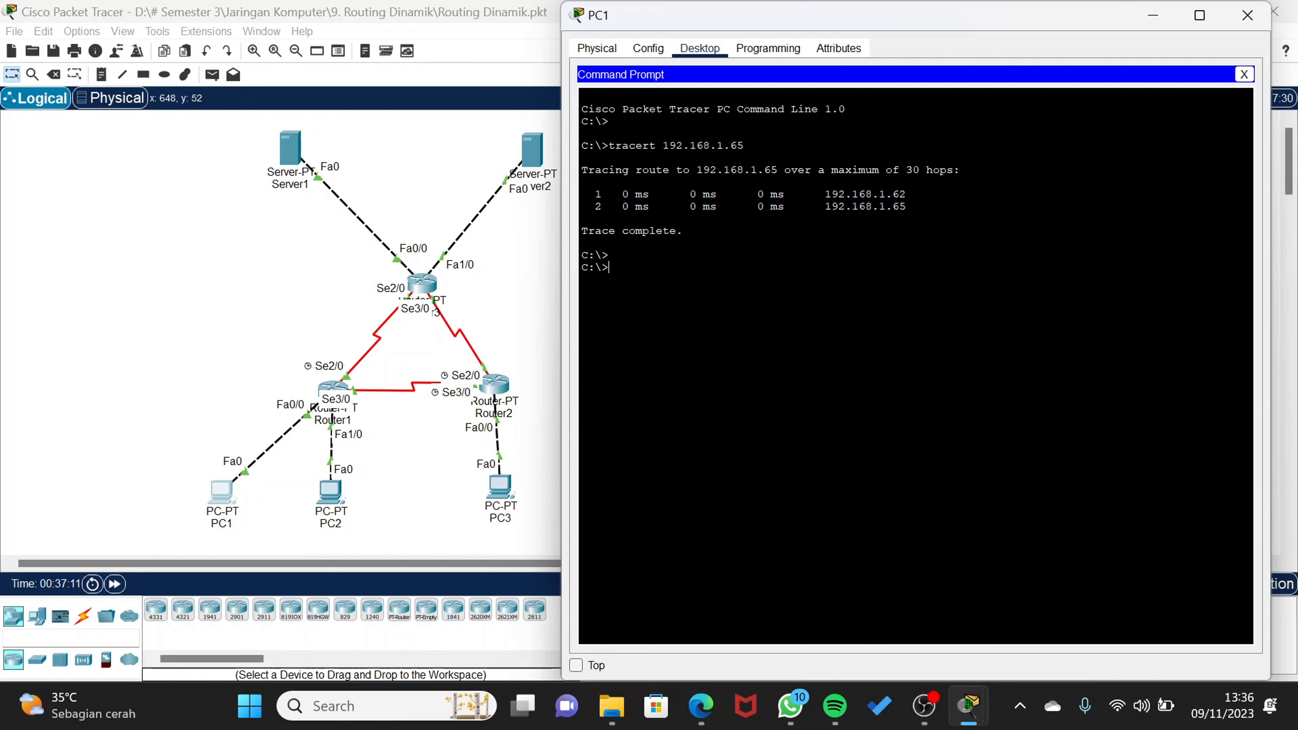
{"action": "type", "text": "t"}
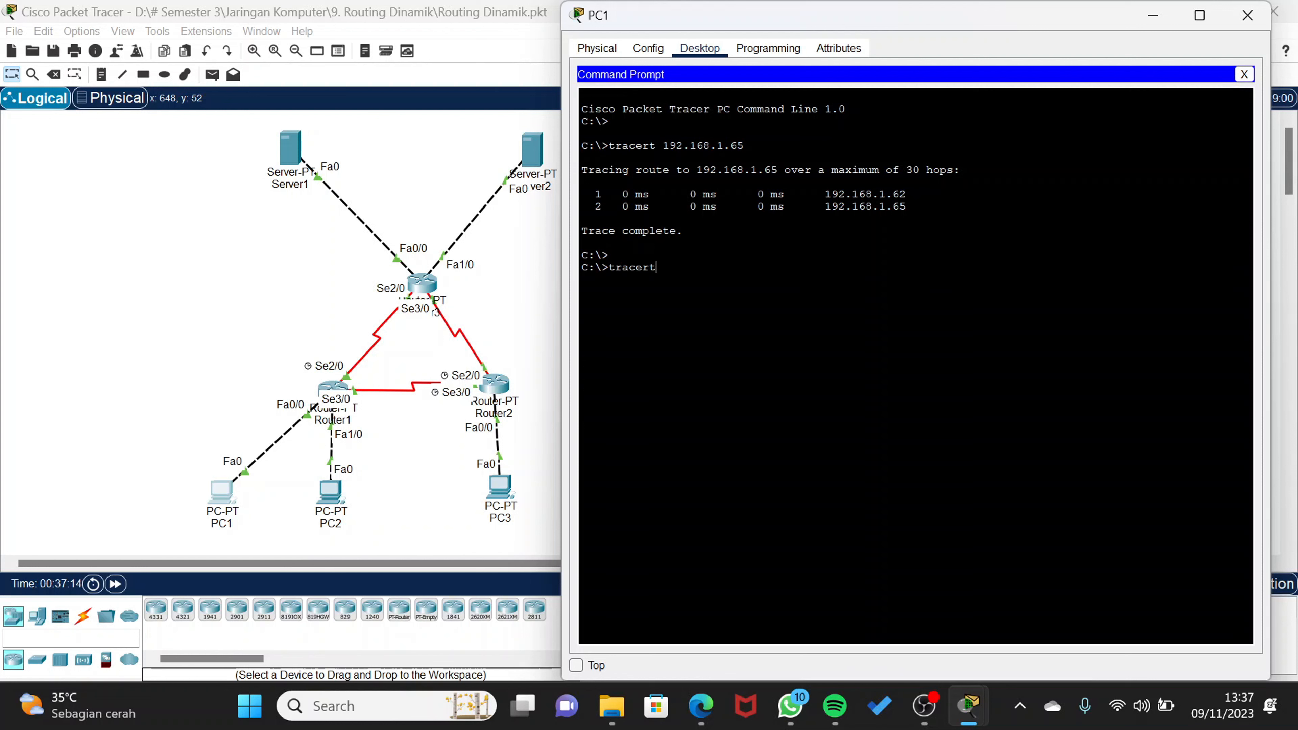
{"action": "type", "text": "ravert 192.168.1.253"}
{"action": "key", "text": "Return"}
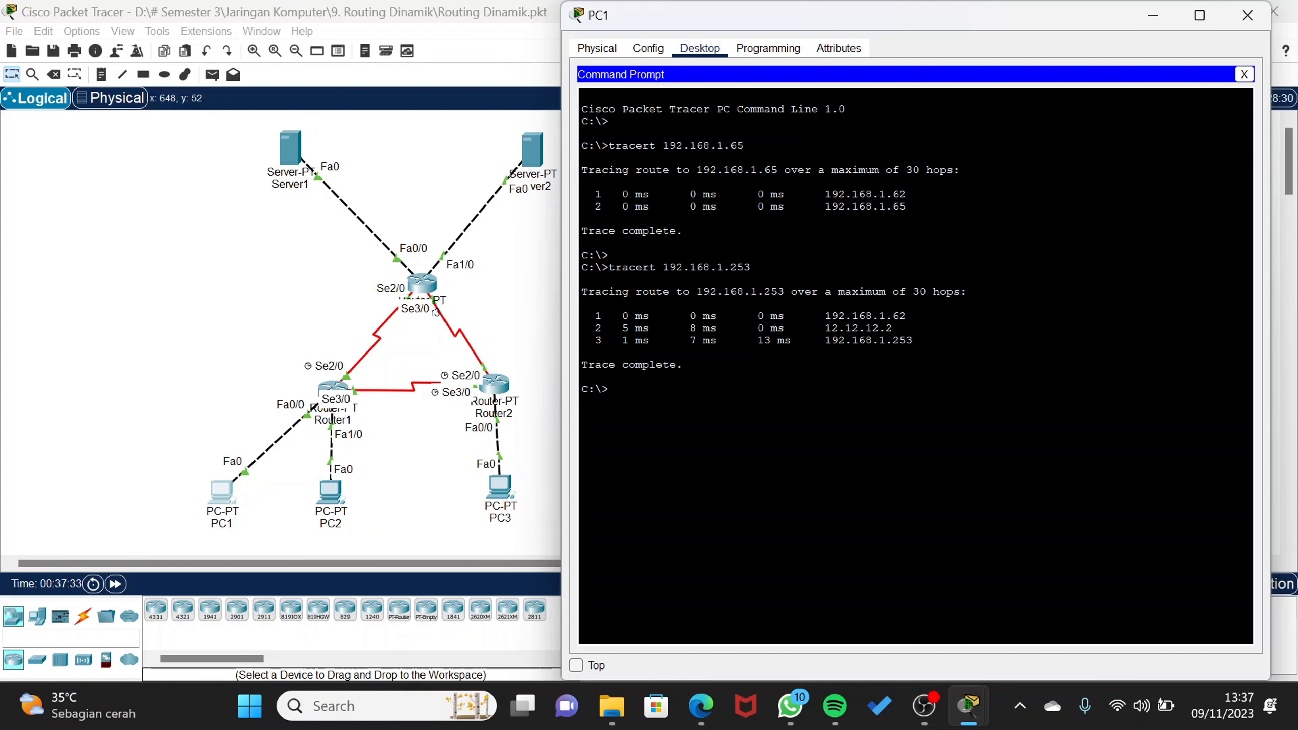
Trace the route from PC1 to 43.43.43.1 with tracert
{"action": "type", "text": "tra"}
{"action": "type", "text": "cert 43.34"}
{"action": "type", "text": "43"}
{"action": "type", "text": "3."}
{"action": "type", "text": "1"}
{"action": "key", "text": "Return"}
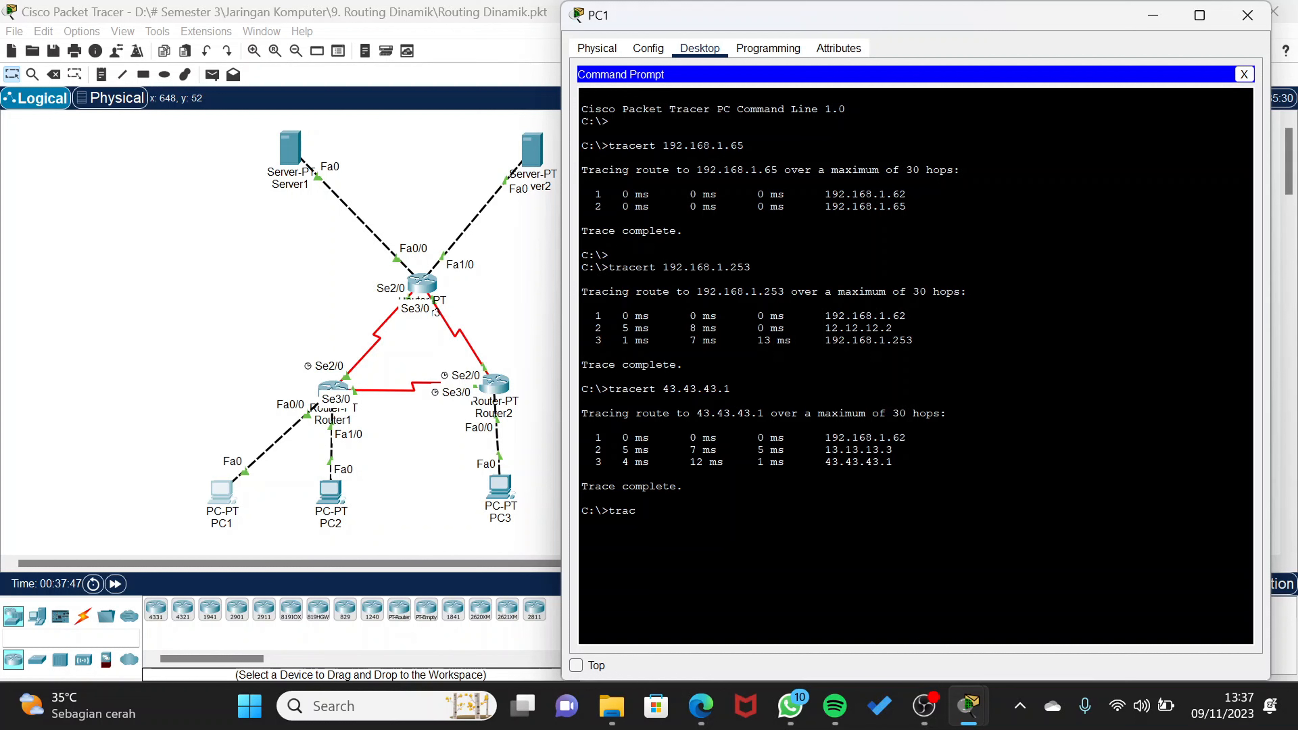
Trace the route from PC1 to 33.33.33.1 with tracert, and close the PC1 window
{"action": "type", "text": "tracert 33.33.33.1"}
{"action": "key", "text": "Return"}
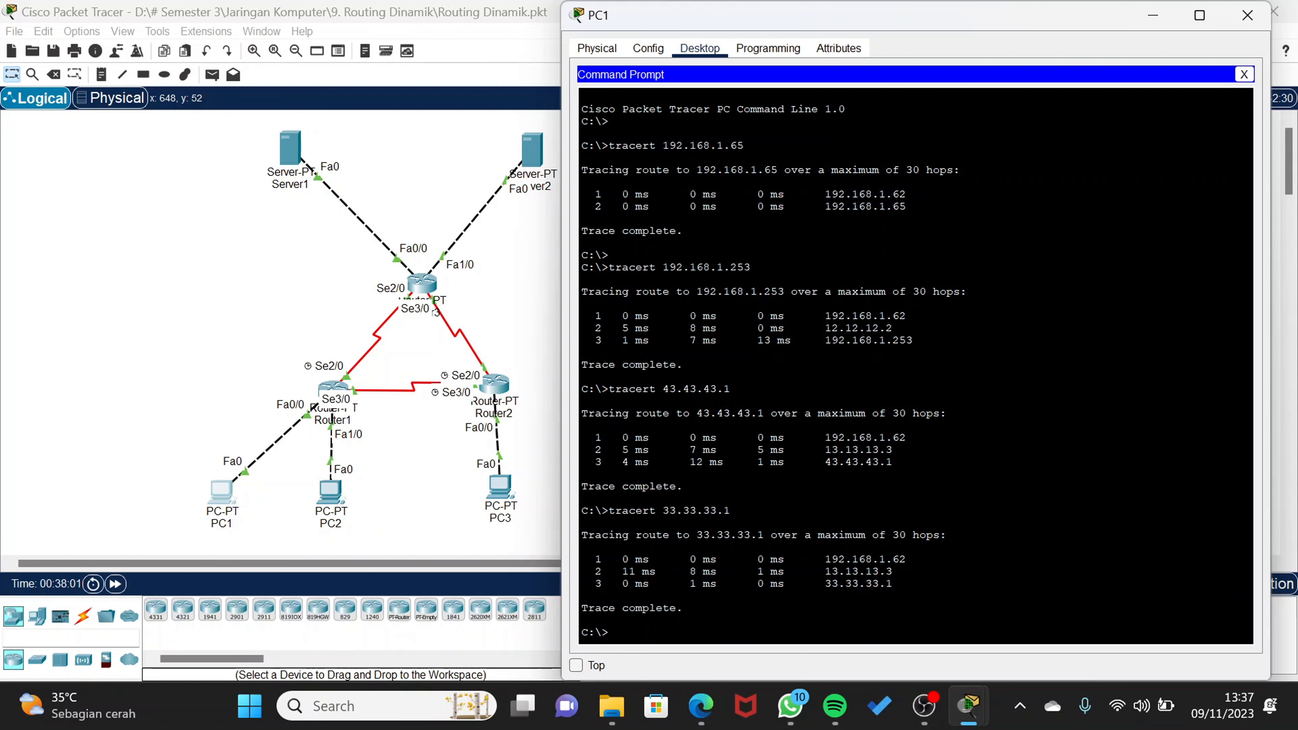
{"action": "left_click", "coordinate": [1248, 15]}
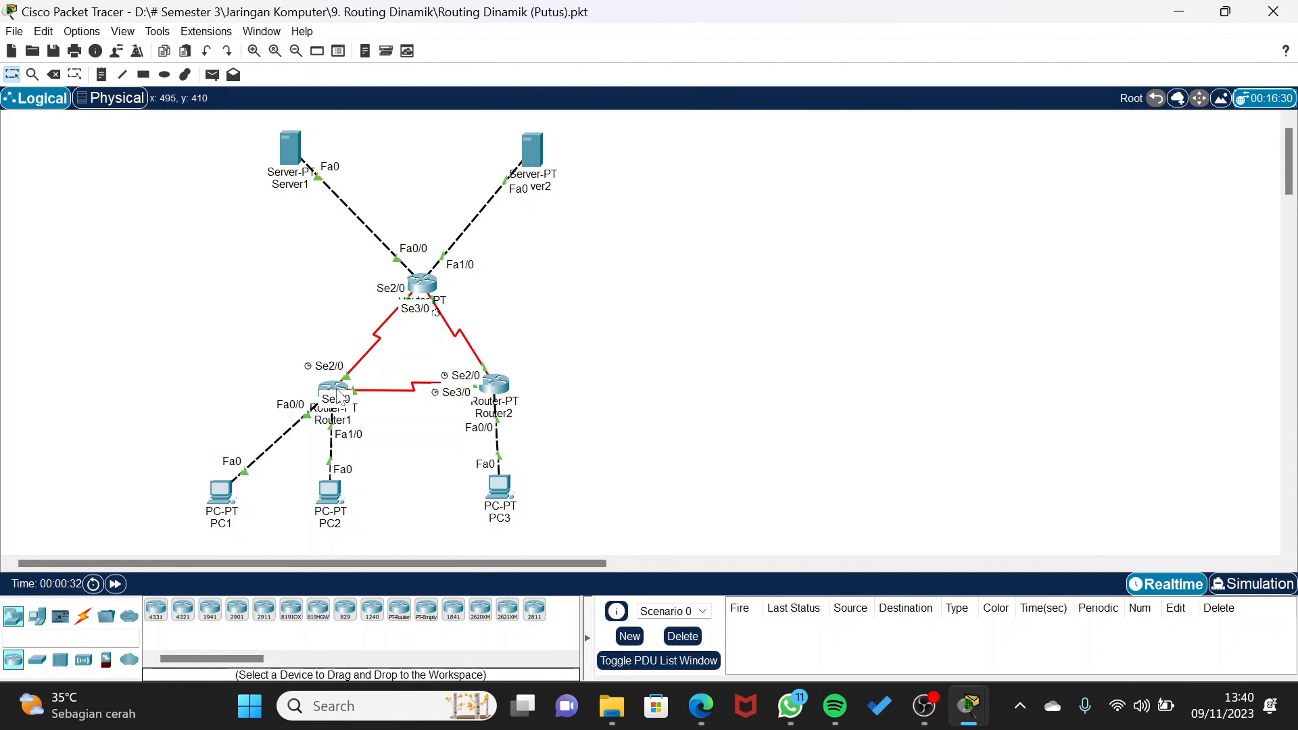
Shut down the Serial2/0 interface on Router1 to break its link to Router3, and close the router's window
{"action": "left_click", "coordinate": [337, 394]}
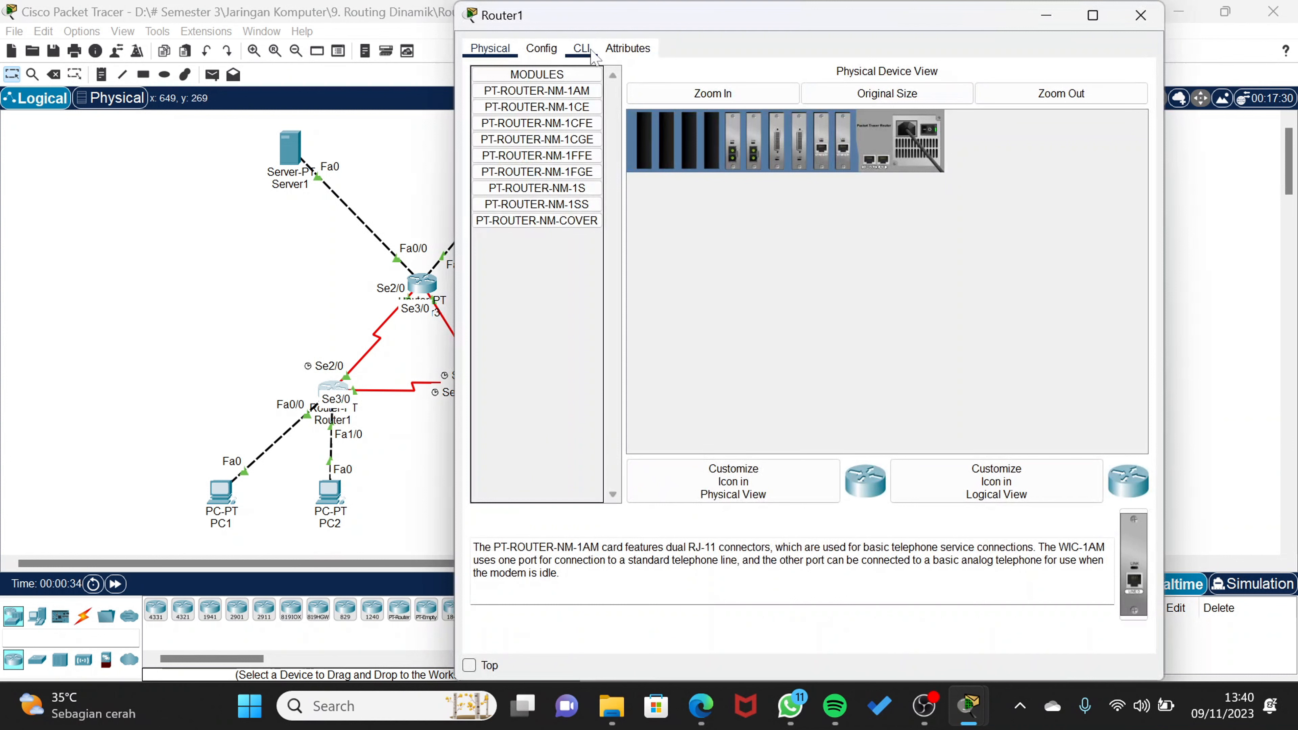
{"action": "left_click", "coordinate": [542, 49]}
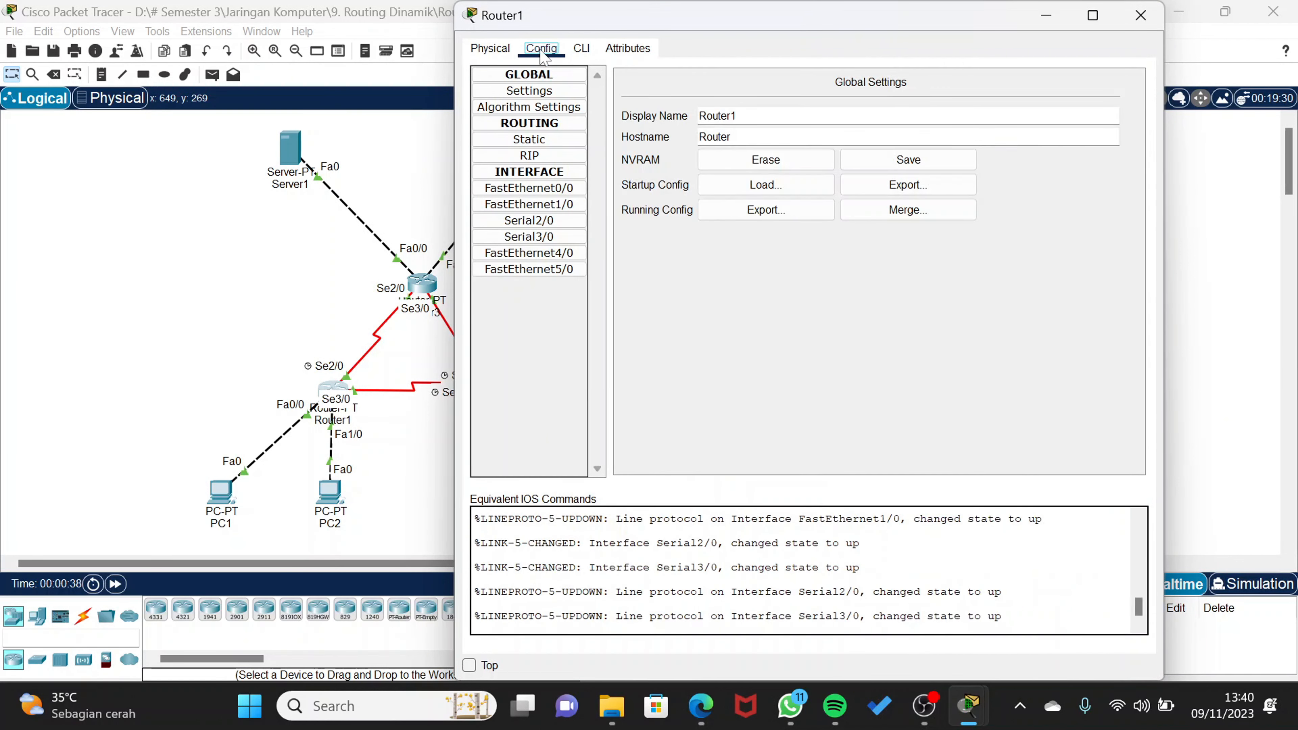
{"action": "left_click", "coordinate": [529, 221]}
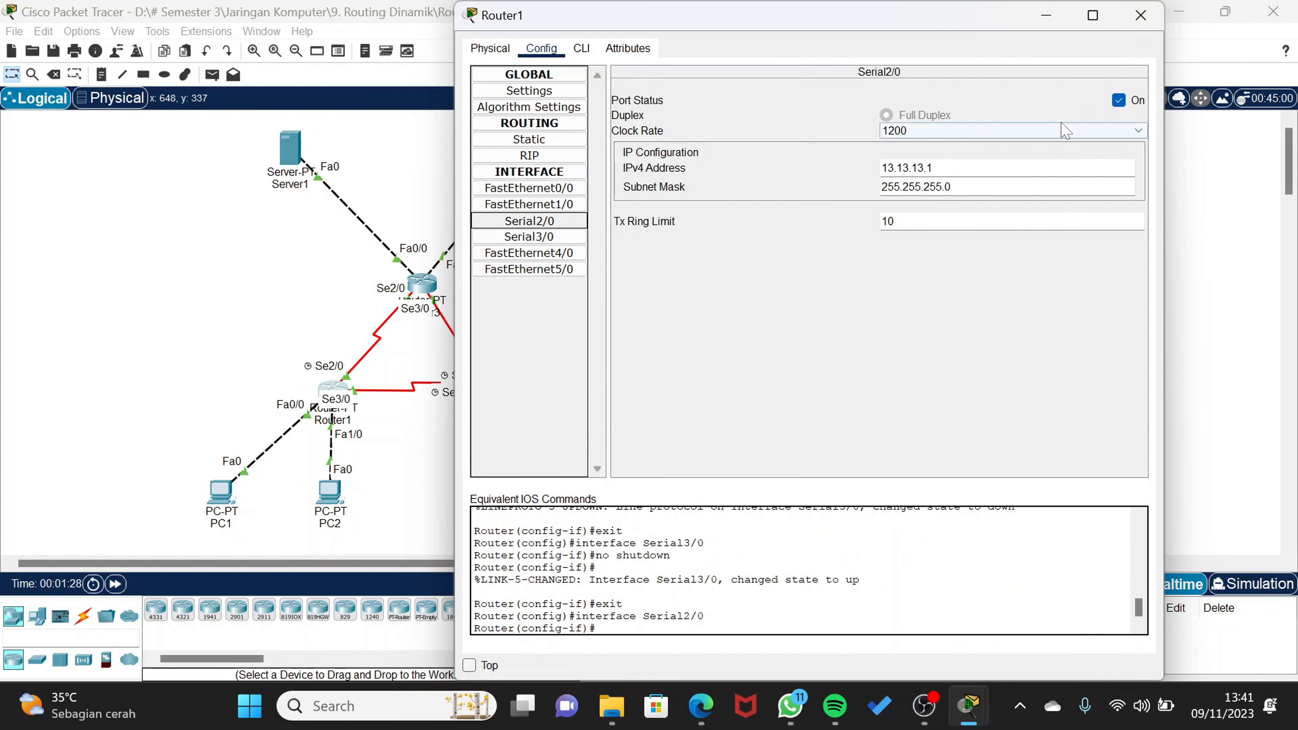
{"action": "left_click", "coordinate": [1119, 100]}
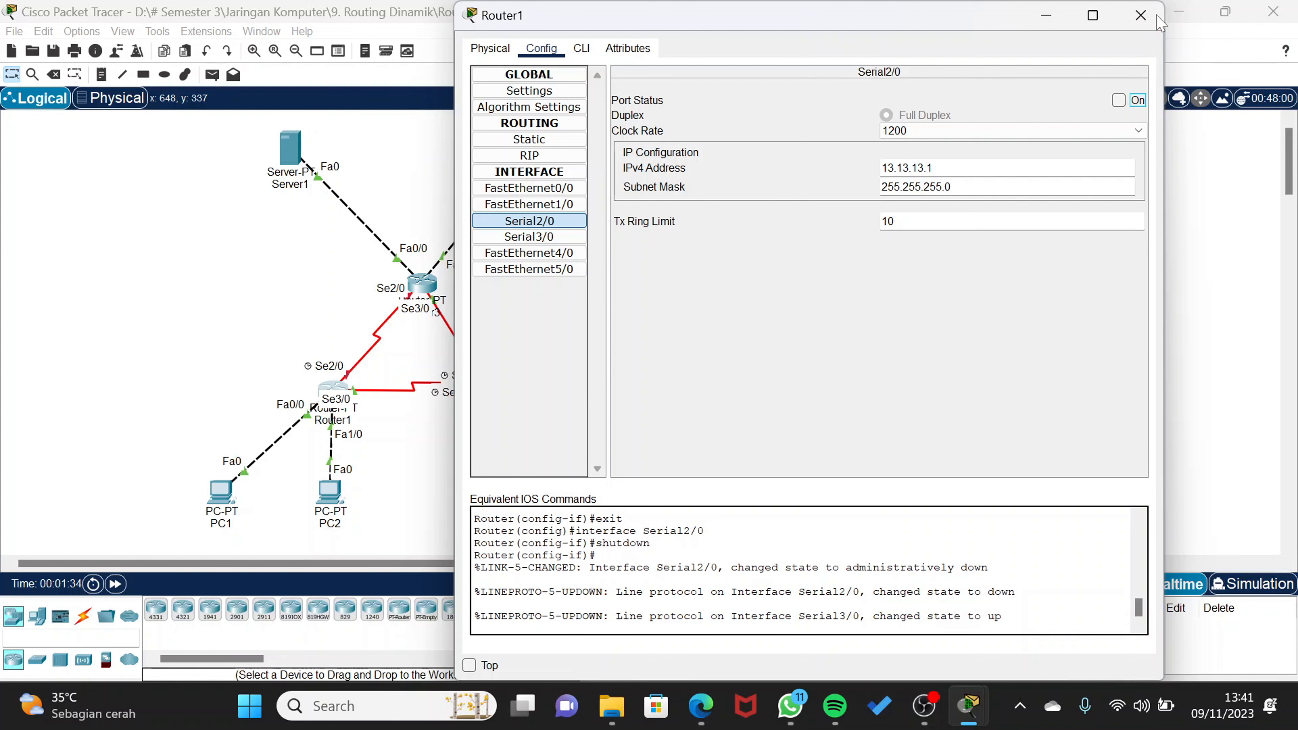
{"action": "left_click", "coordinate": [1140, 15]}
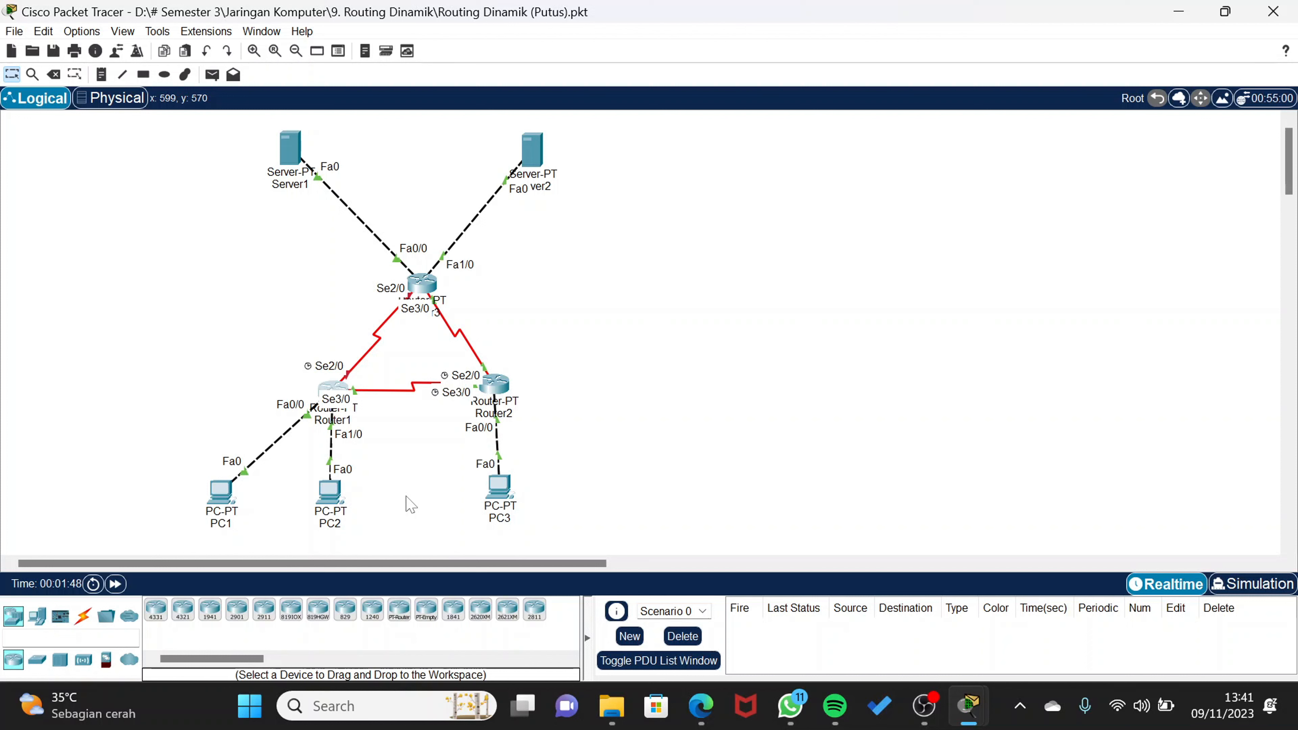
Add a simple PDU from PC1 to Server1 and switch the network to Simulation mode
{"action": "key", "text": "p"}
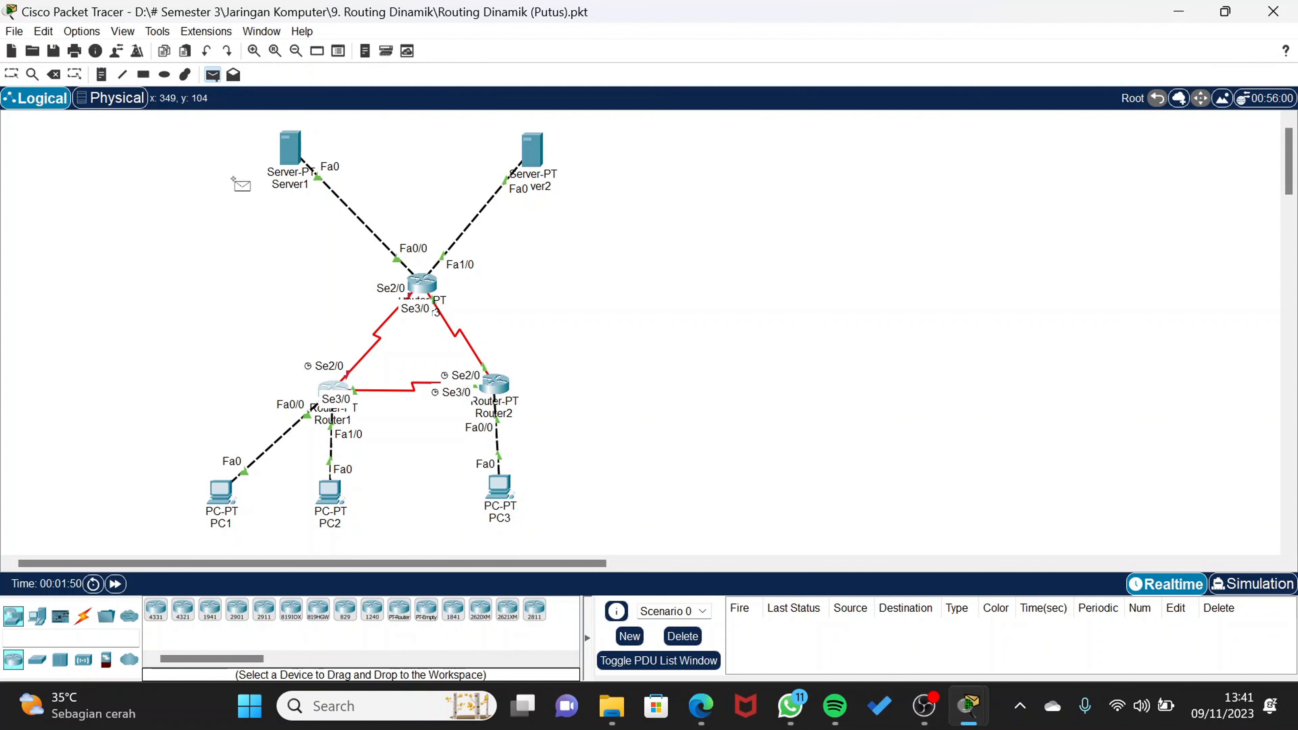
{"action": "left_click", "coordinate": [222, 489]}
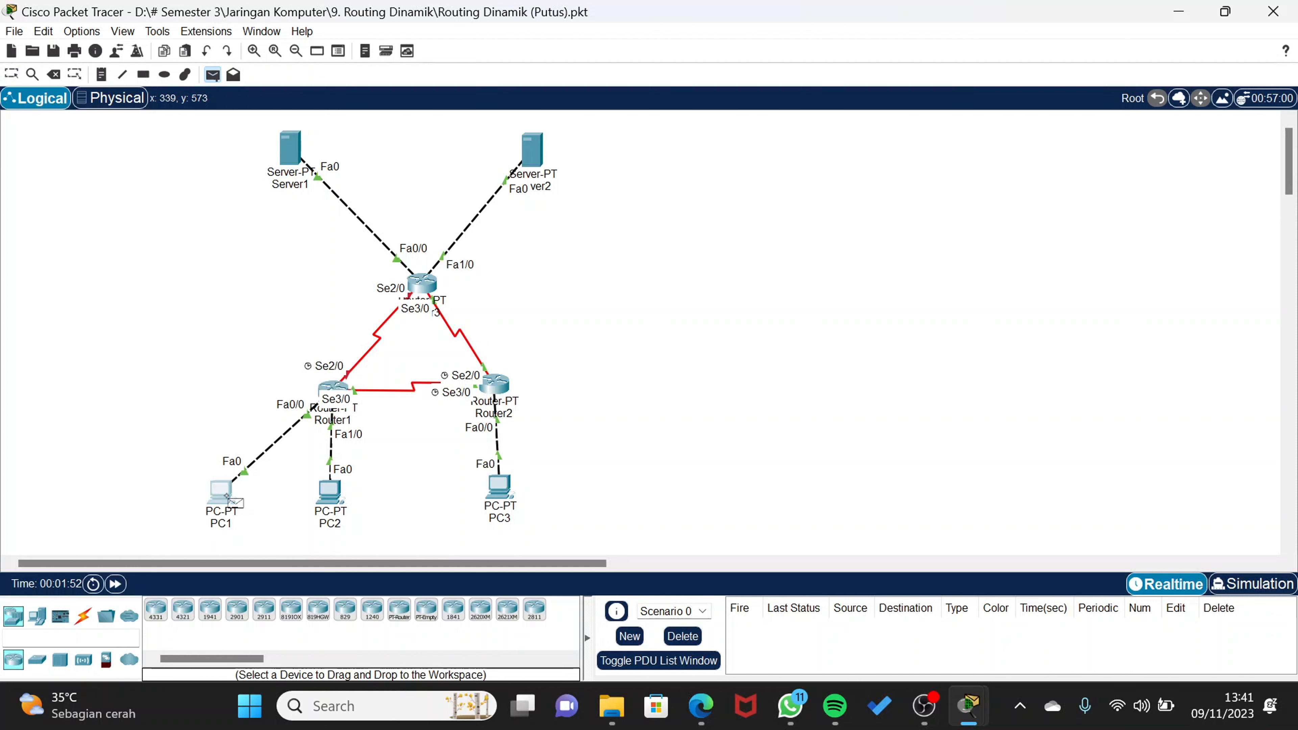
{"action": "left_click", "coordinate": [289, 148]}
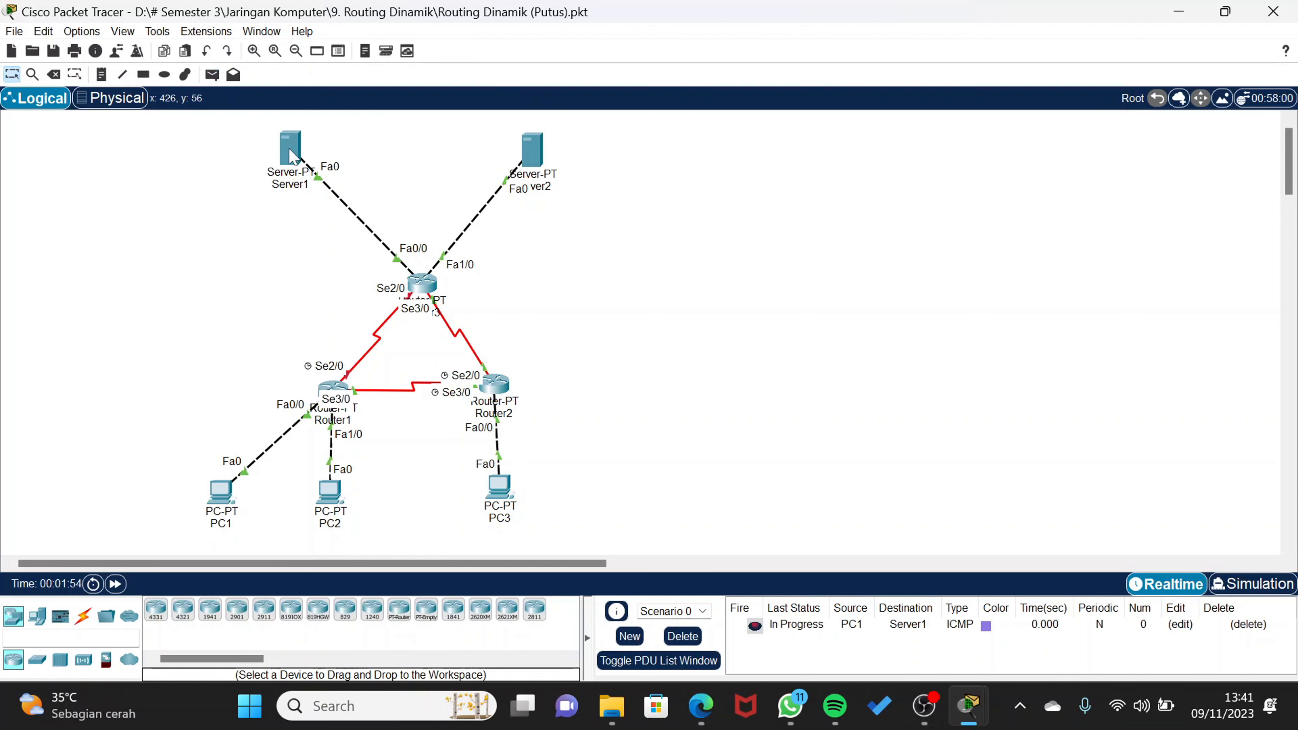
{"action": "left_click", "coordinate": [1237, 584]}
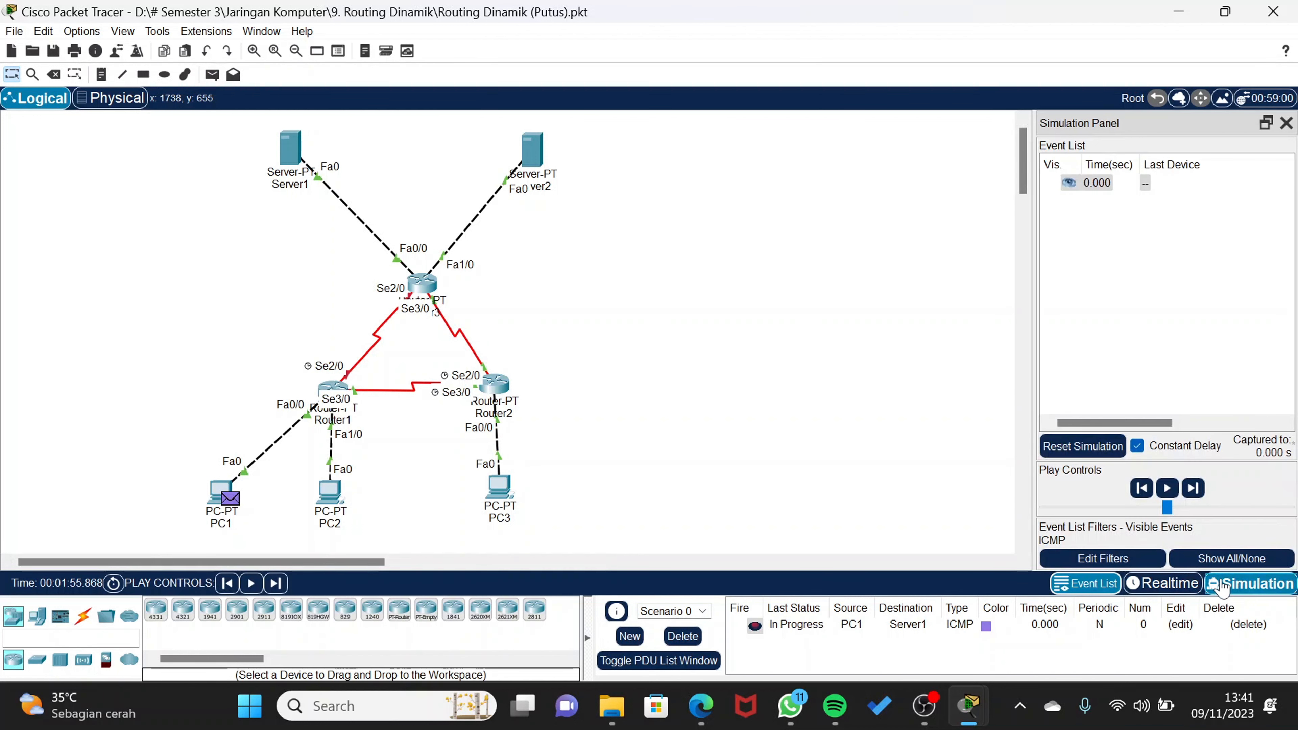
Advance the simulation event by event until the ICMP reply from Server1 gets back to PC1
{"action": "left_click", "coordinate": [1194, 488]}
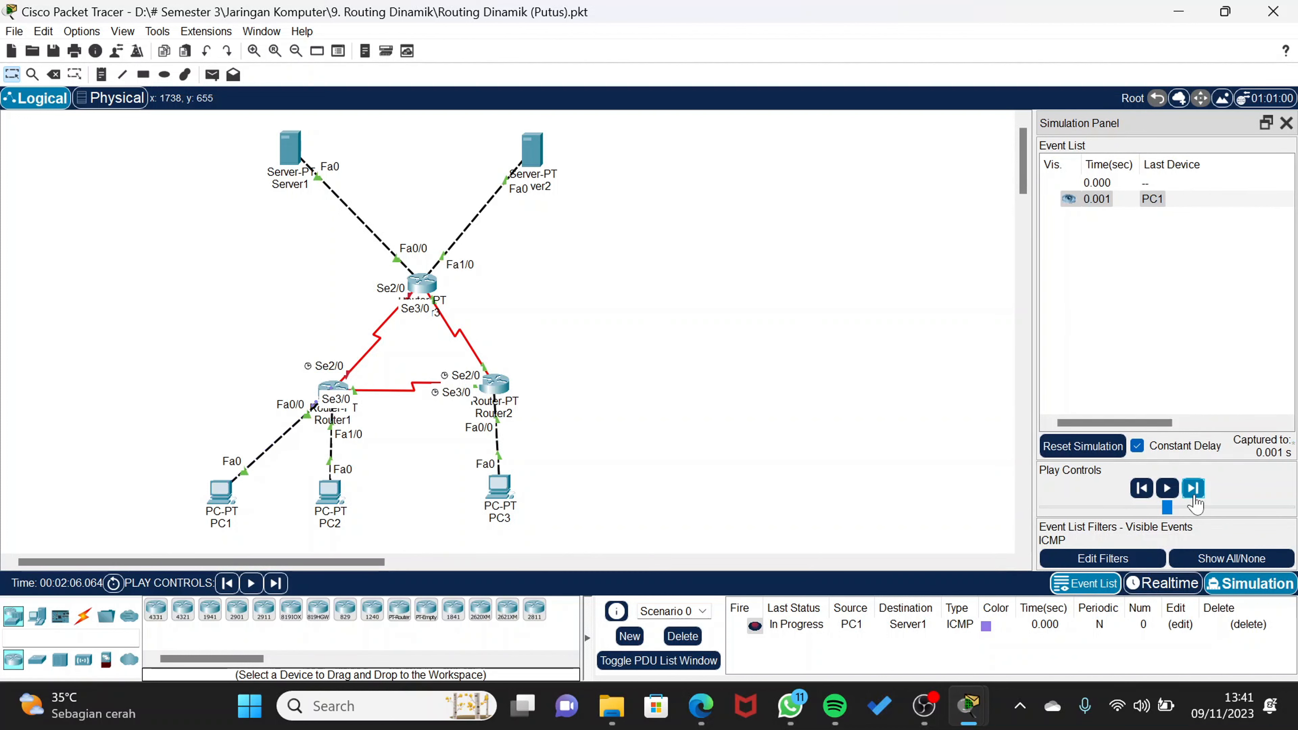
{"action": "left_click", "coordinate": [1195, 497]}
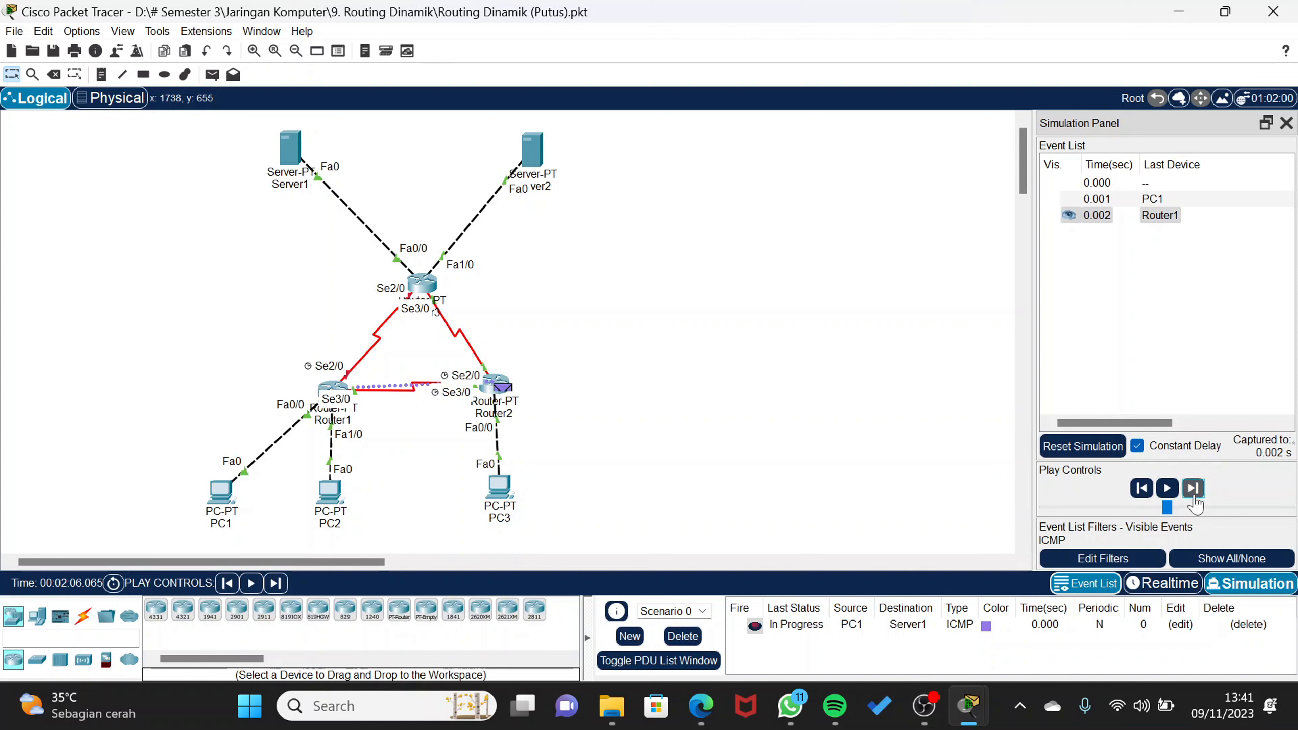
{"action": "left_click", "coordinate": [1195, 496]}
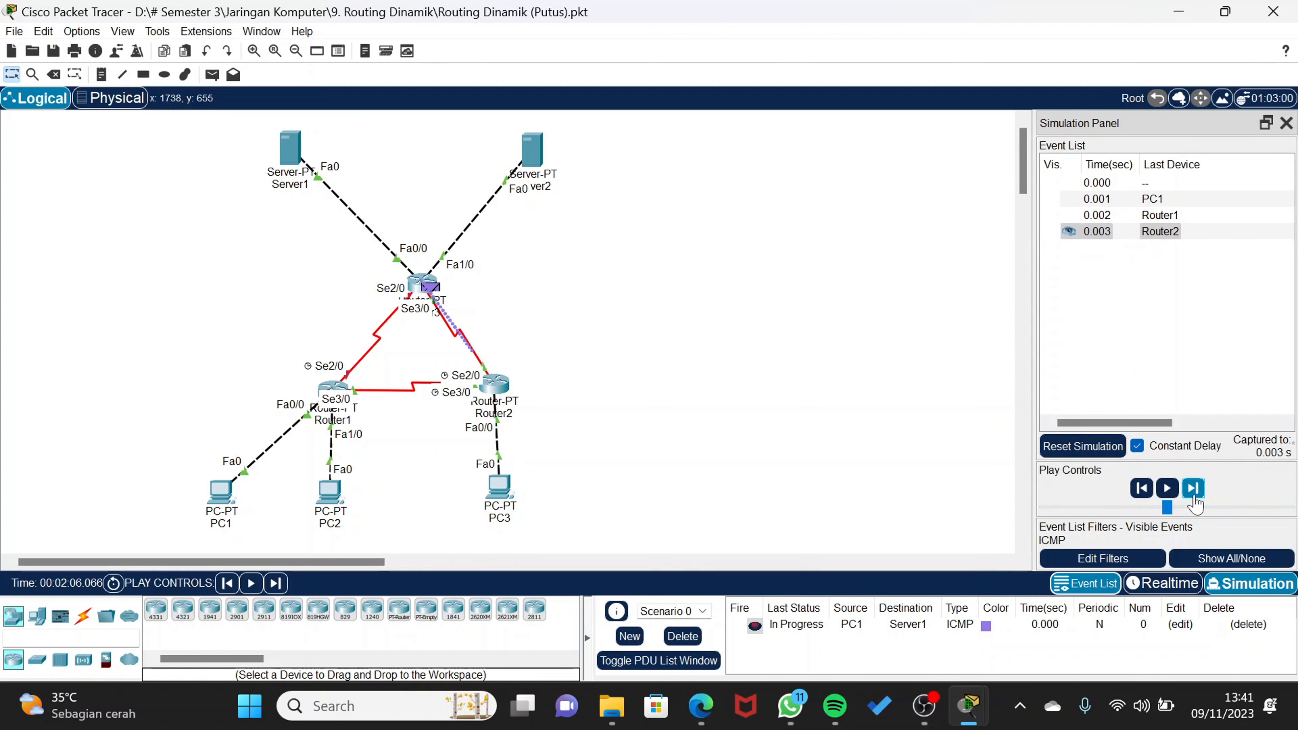
{"action": "left_click", "coordinate": [1195, 497]}
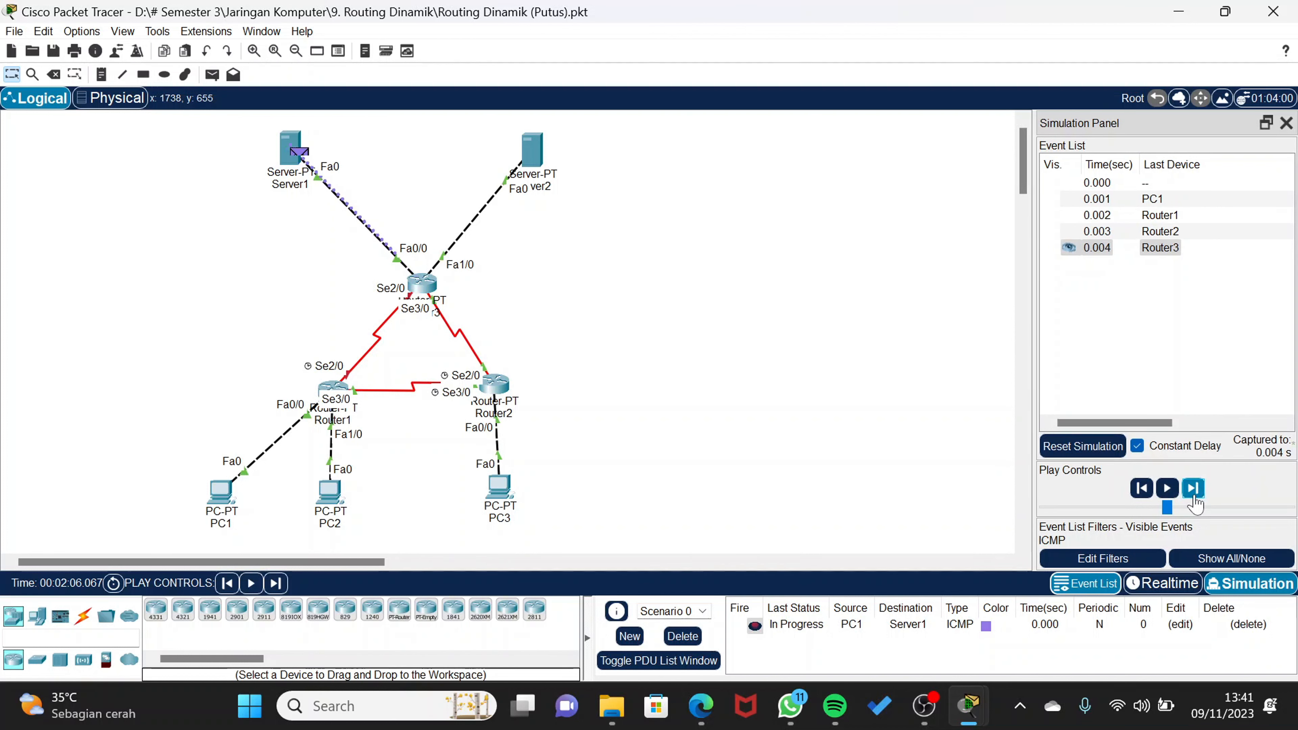
{"action": "left_click", "coordinate": [1194, 497]}
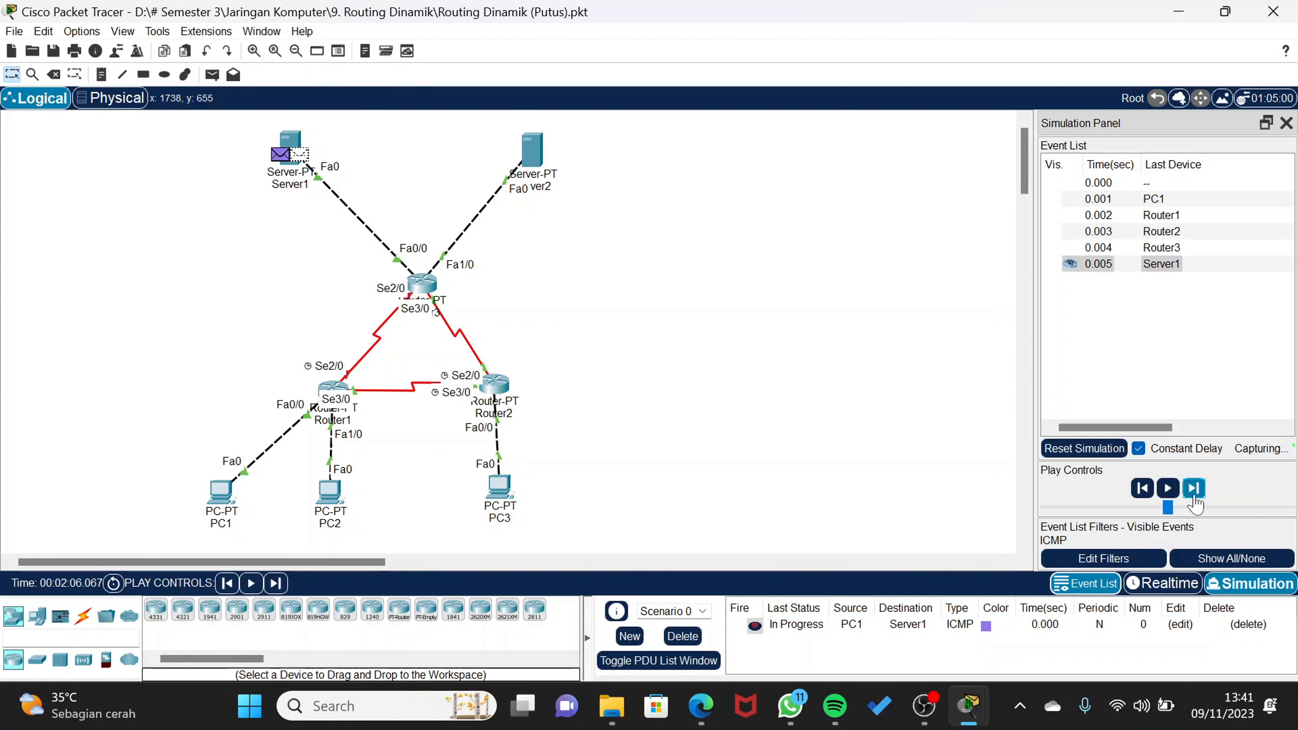
{"action": "left_click", "coordinate": [1194, 497]}
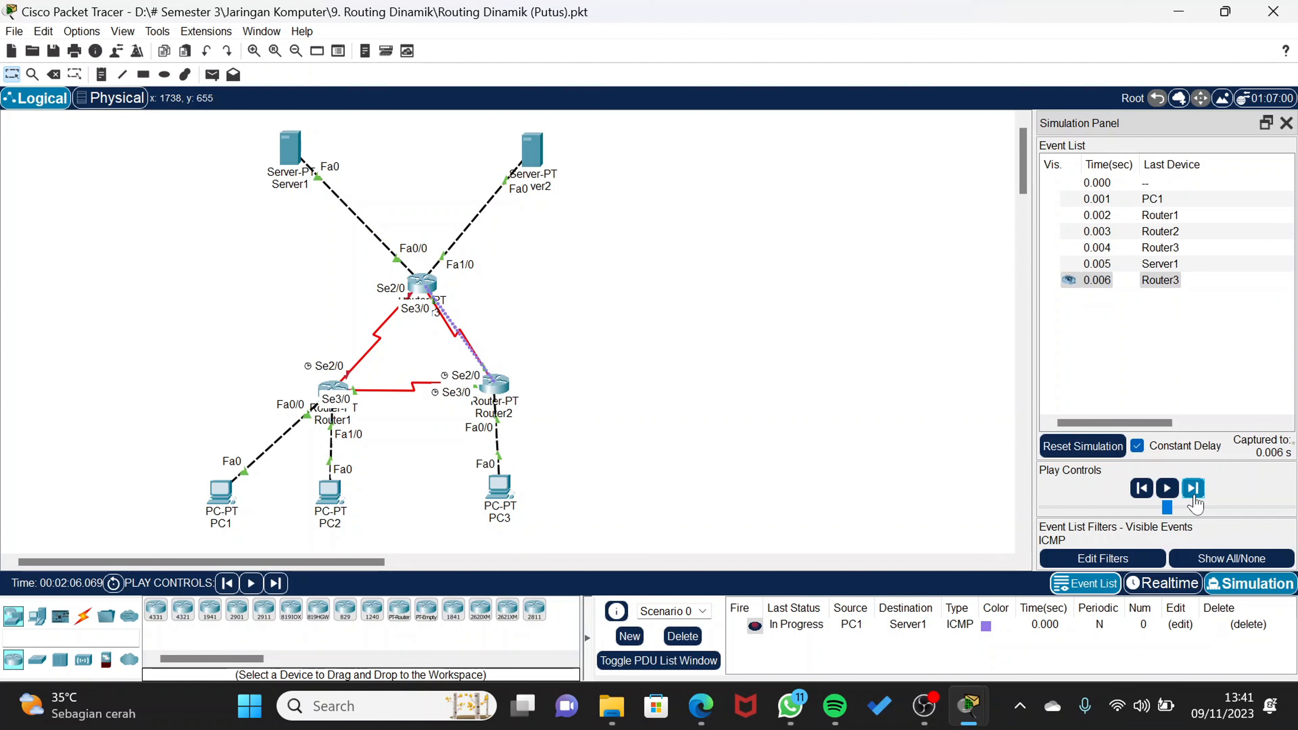
{"action": "left_click", "coordinate": [1195, 497]}
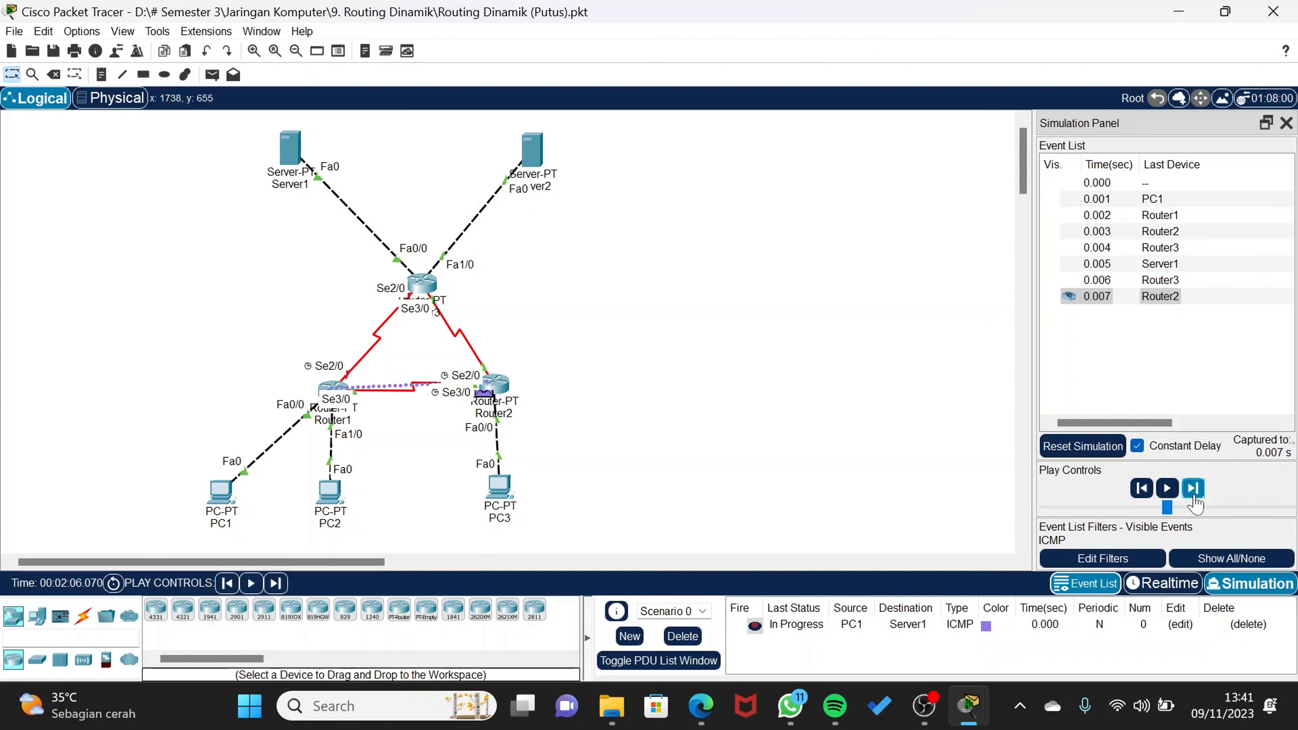
{"action": "left_click", "coordinate": [1195, 497]}
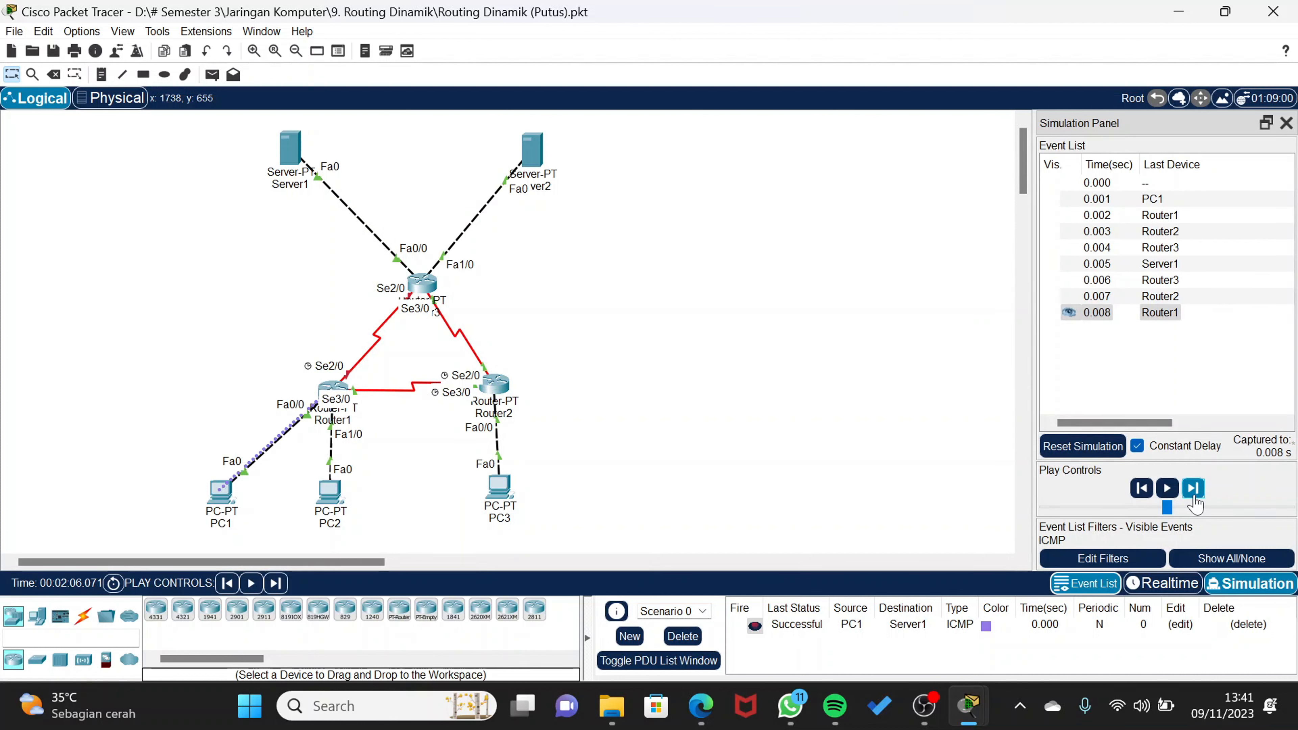